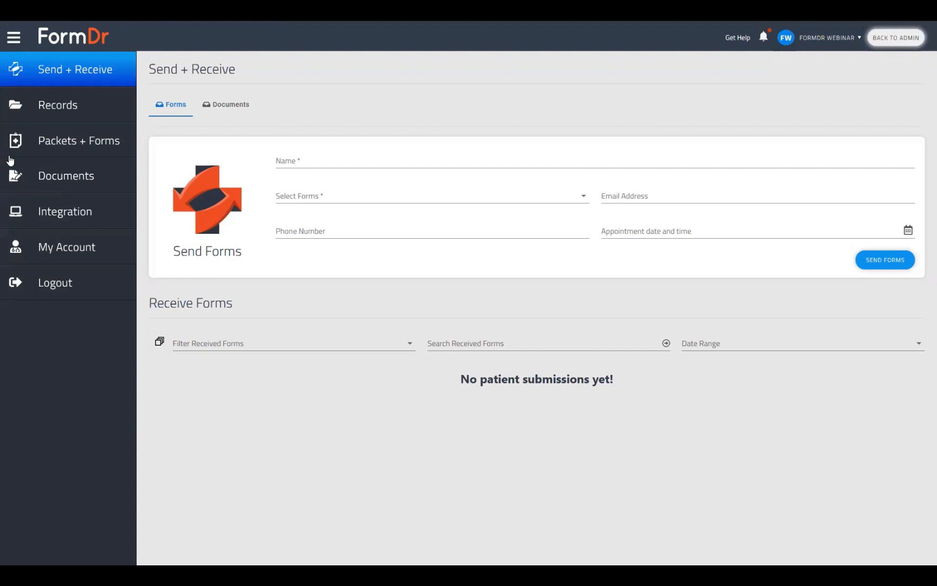
Open the FormDr Training packet from Packets + Forms to edit its forms.
{"action": "left_click", "coordinate": [60, 149]}
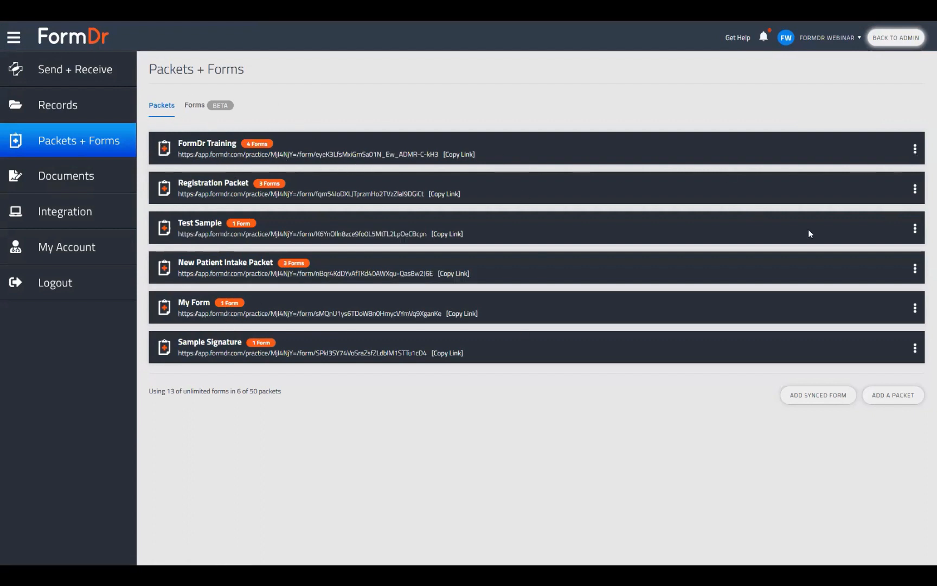
{"action": "left_click", "coordinate": [914, 151]}
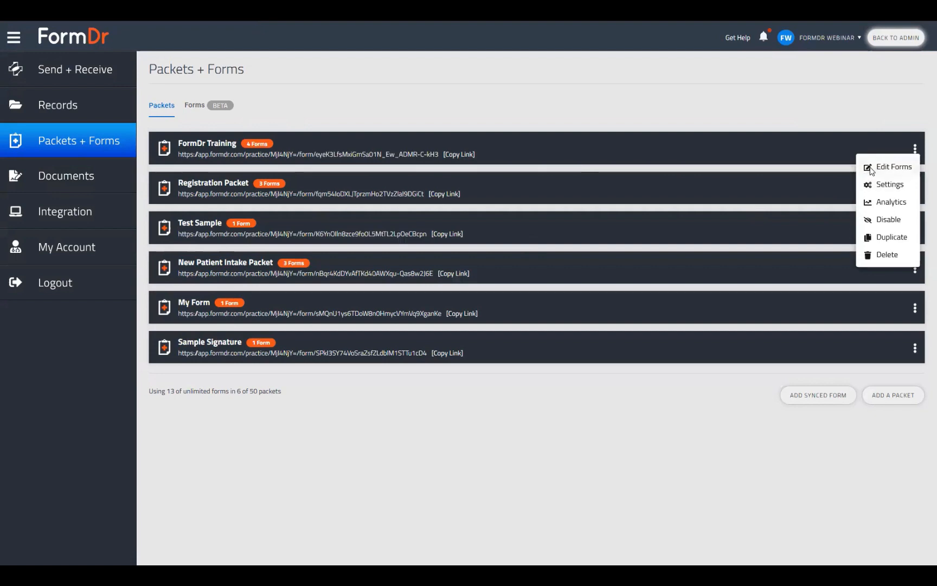
{"action": "left_click", "coordinate": [869, 170]}
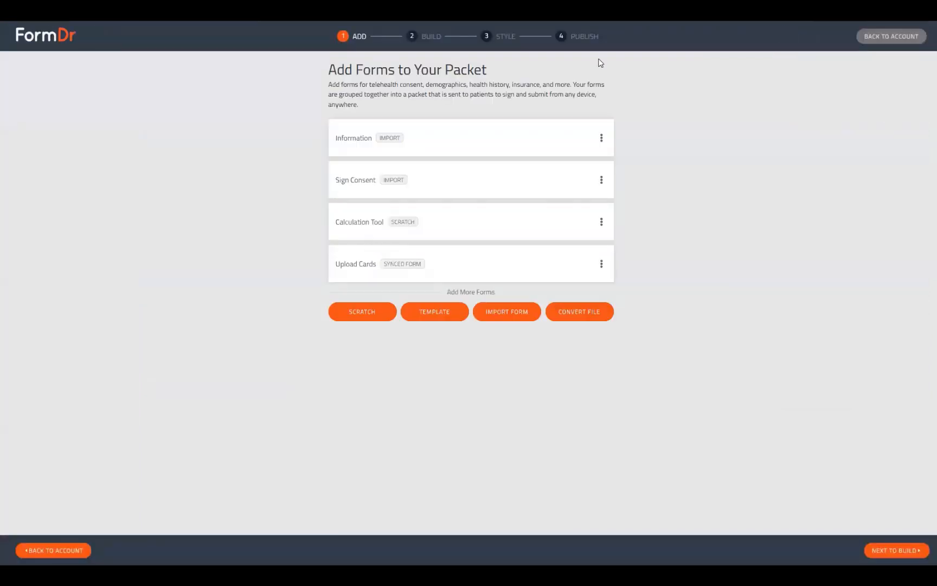
Delete the Upload Cards, Sign Consent and Information forms from the packet.
{"action": "left_click", "coordinate": [601, 264]}
{"action": "left_click", "coordinate": [616, 299]}
{"action": "left_click", "coordinate": [551, 314]}
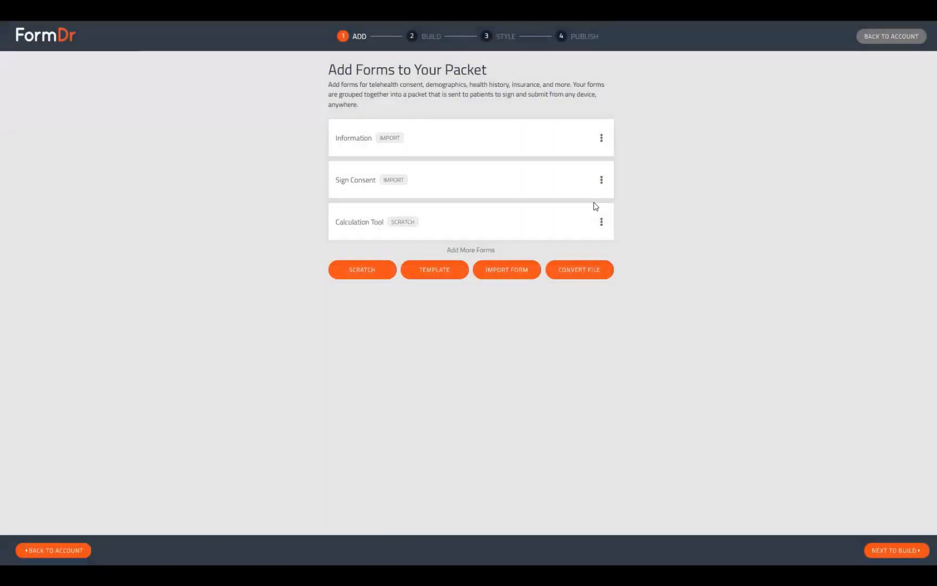
{"action": "left_click", "coordinate": [601, 180]}
{"action": "left_click", "coordinate": [629, 214]}
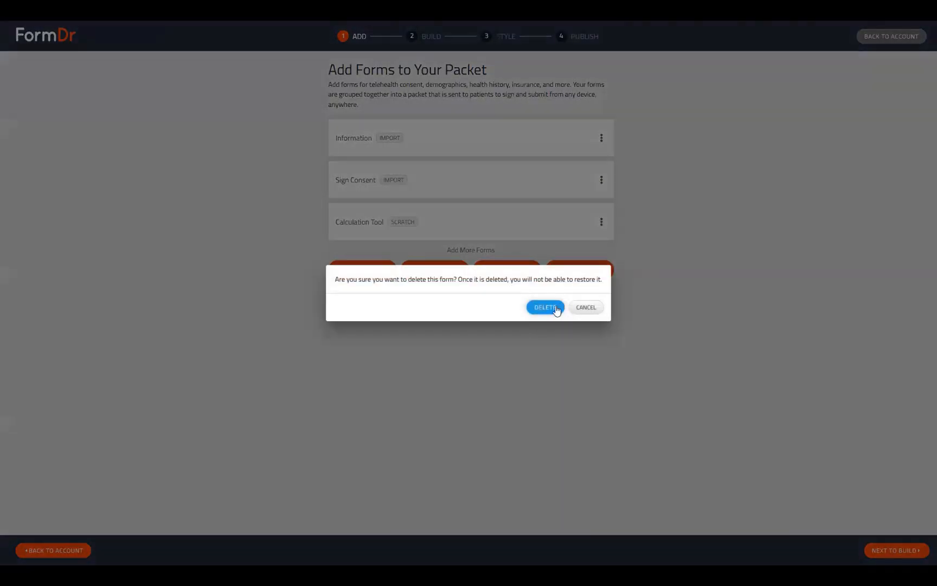
{"action": "left_click", "coordinate": [553, 309]}
{"action": "left_click", "coordinate": [600, 138]}
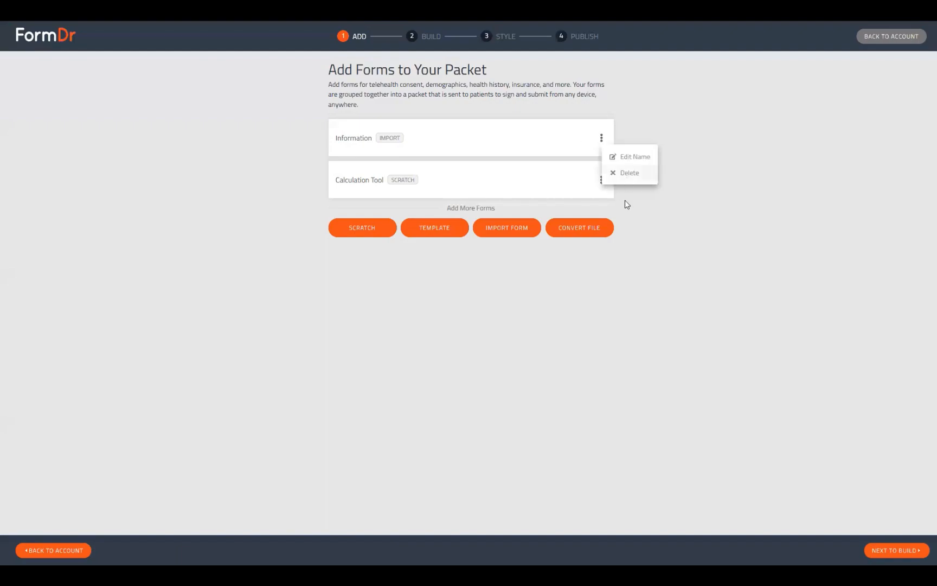
{"action": "left_click", "coordinate": [629, 172]}
{"action": "left_click", "coordinate": [552, 310]}
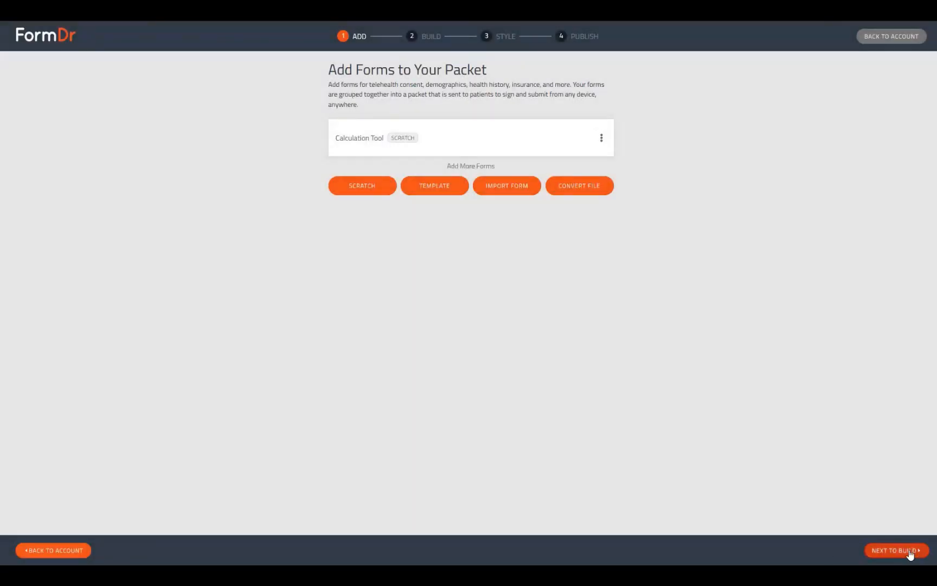
Continue to the build stage and open the Rating Scale field's settings in the Calculation Tool form.
{"action": "left_click", "coordinate": [904, 551]}
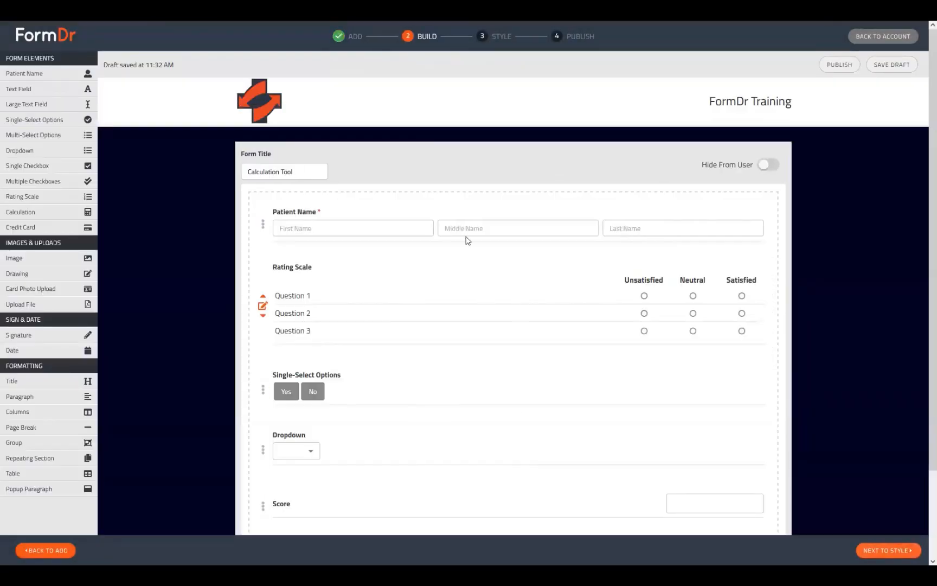
{"action": "scroll", "coordinate": [515, 317], "scroll_direction": "down", "scroll_amount": 2}
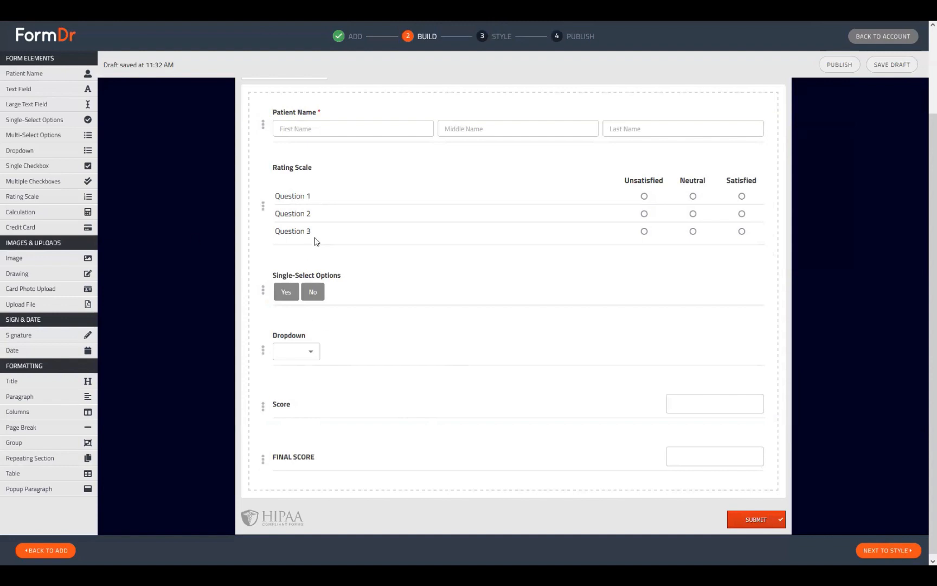
{"action": "left_click", "coordinate": [263, 211]}
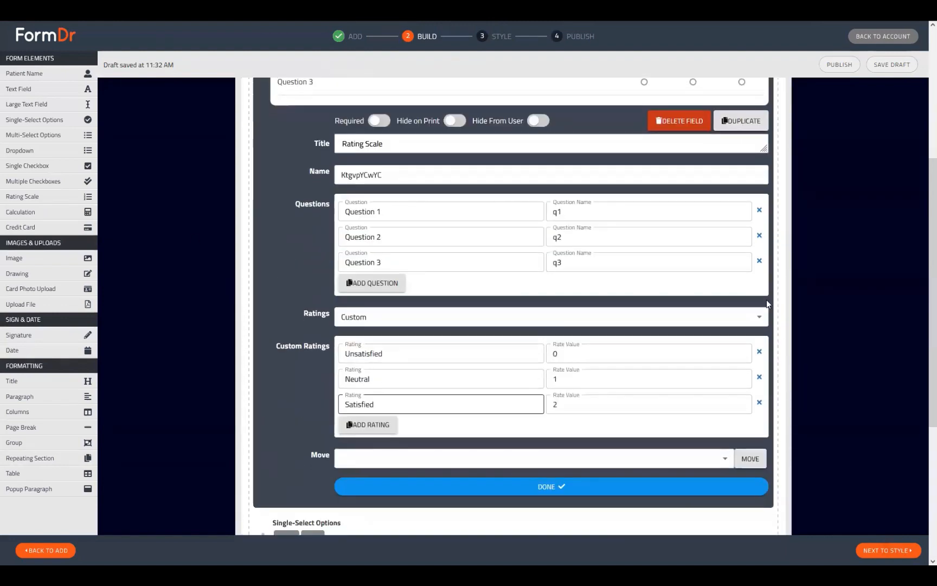
Examine the Rating Scale's question names and custom rate values, and close its settings.
{"action": "left_click", "coordinate": [563, 211]}
{"action": "left_click", "coordinate": [551, 230]}
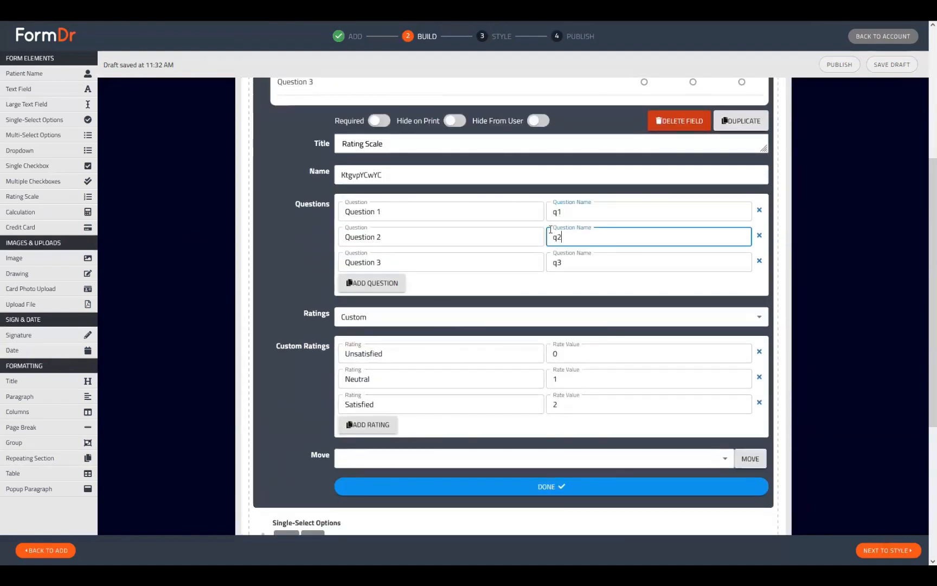
{"action": "left_click", "coordinate": [569, 266]}
{"action": "left_click", "coordinate": [592, 356]}
{"action": "left_click", "coordinate": [547, 378]}
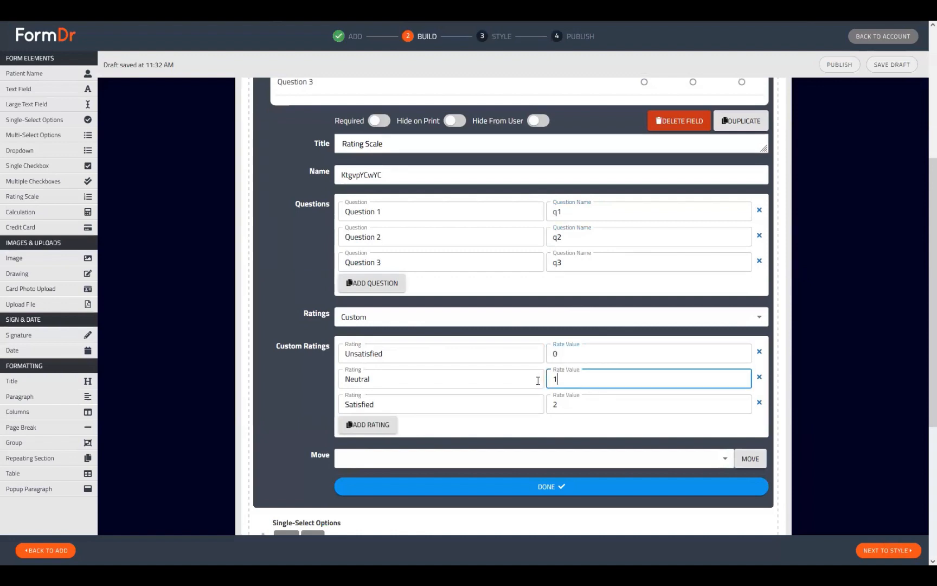
{"action": "left_click_drag", "start_coordinate": [538, 381], "coordinate": [534, 381]}
{"action": "left_click_drag", "start_coordinate": [565, 407], "coordinate": [532, 407]}
{"action": "scroll", "coordinate": [304, 206], "scroll_direction": "up", "scroll_amount": 2}
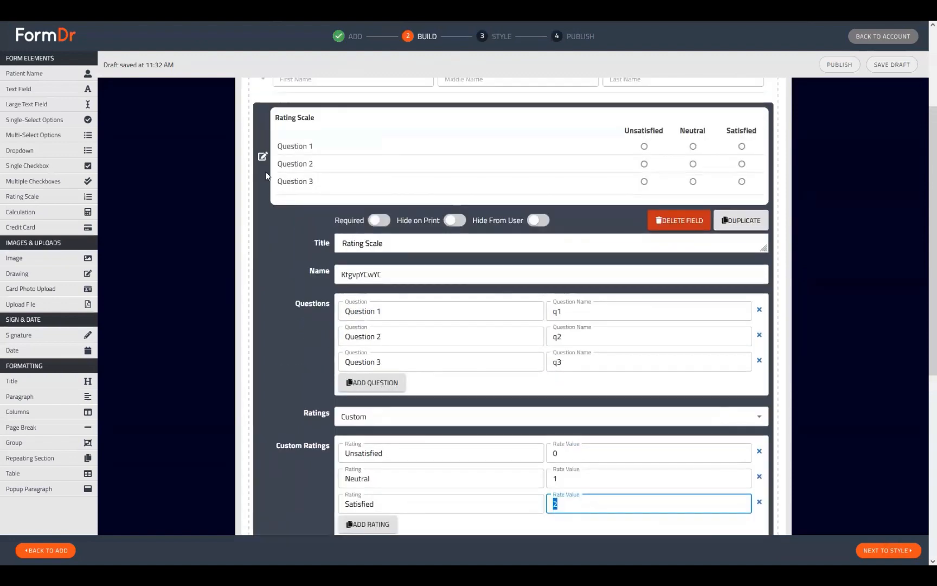
{"action": "left_click", "coordinate": [261, 157]}
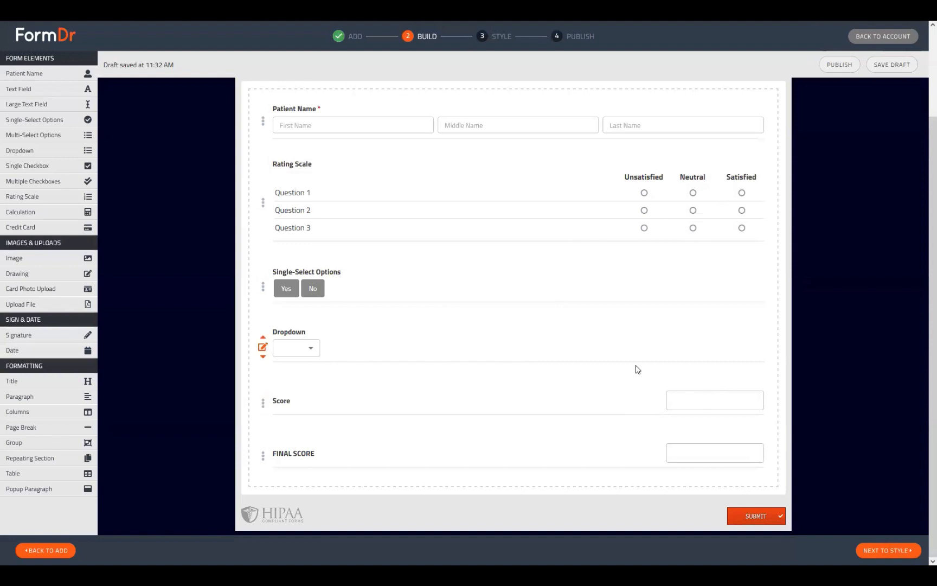
Review the Single-Select Options field's settings, including the values assigned to the Yes and No options.
{"action": "left_click", "coordinate": [262, 287]}
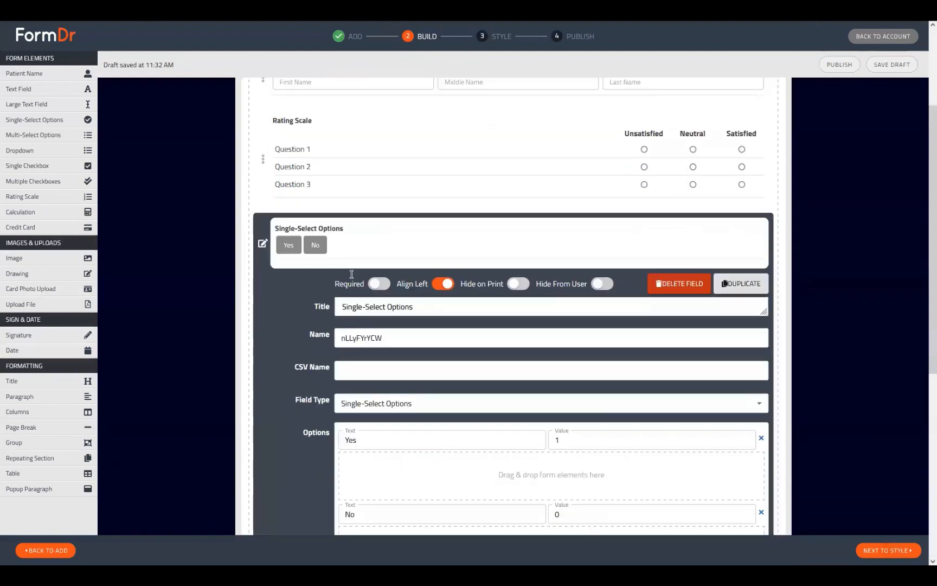
{"action": "scroll", "coordinate": [382, 283], "scroll_direction": "down", "scroll_amount": 2}
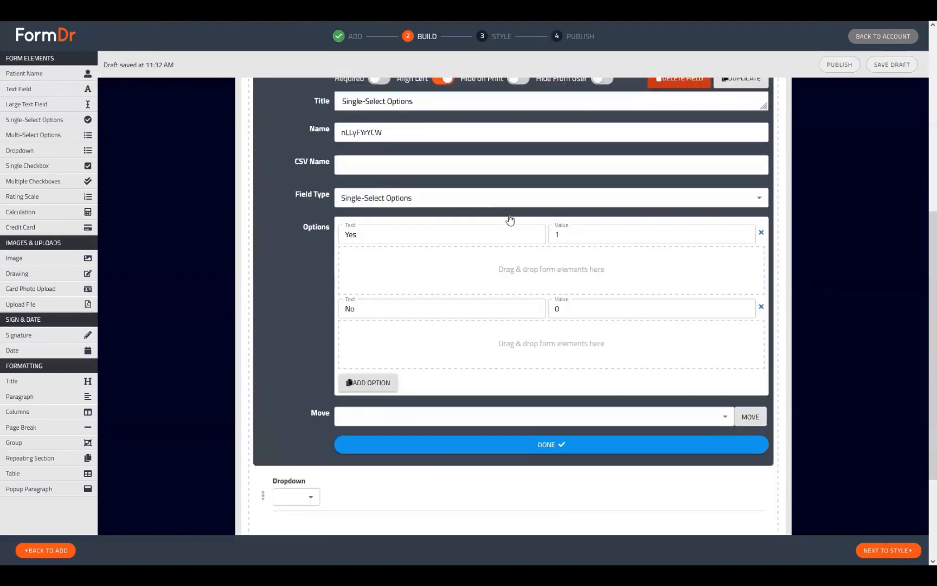
{"action": "scroll", "coordinate": [446, 267], "scroll_direction": "up", "scroll_amount": 2}
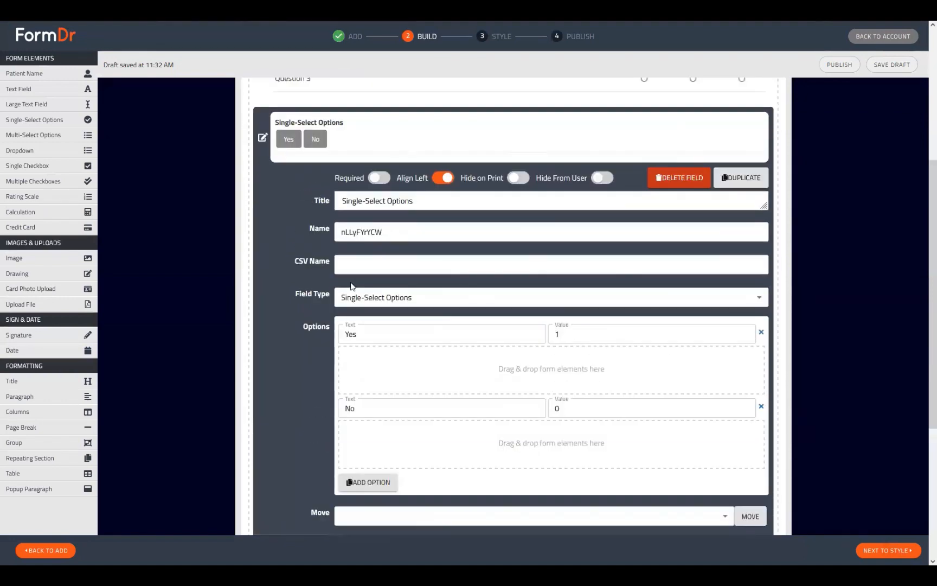
{"action": "scroll", "coordinate": [354, 287], "scroll_direction": "down", "scroll_amount": 2}
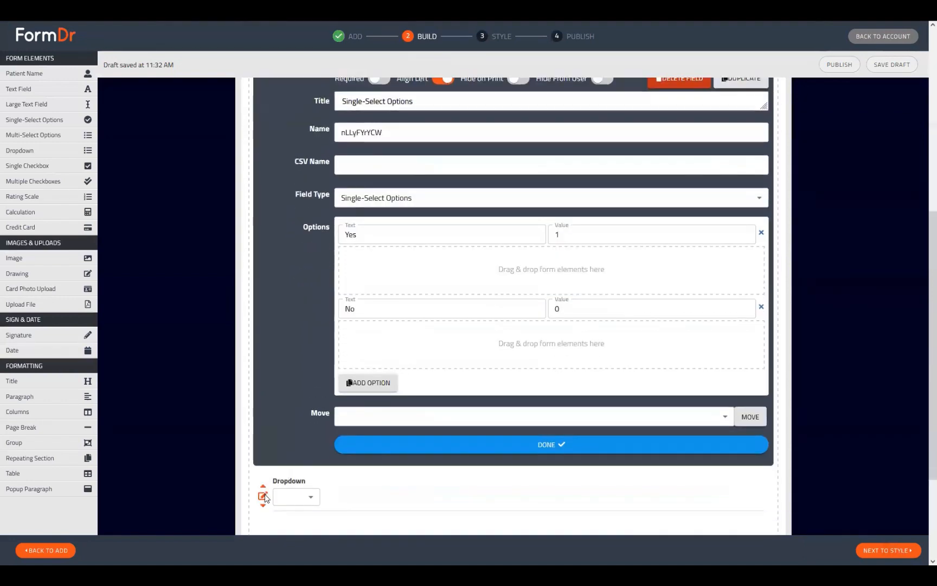
Review the values assigned to the Dropdown field's two options and close its settings.
{"action": "left_click", "coordinate": [263, 495]}
{"action": "scroll", "coordinate": [413, 320], "scroll_direction": "down", "scroll_amount": 1}
{"action": "scroll", "coordinate": [586, 216], "scroll_direction": "up", "scroll_amount": 3}
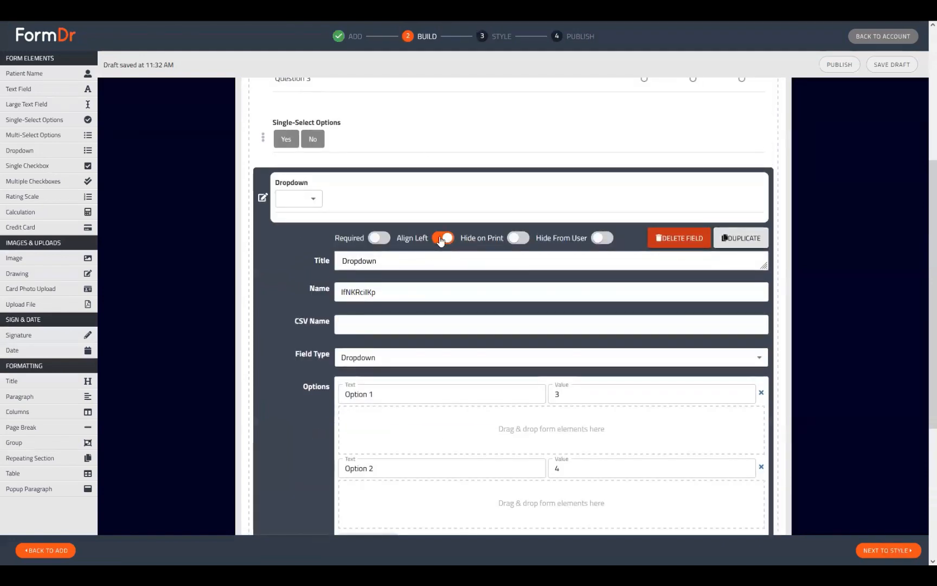
{"action": "double_click", "coordinate": [557, 393]}
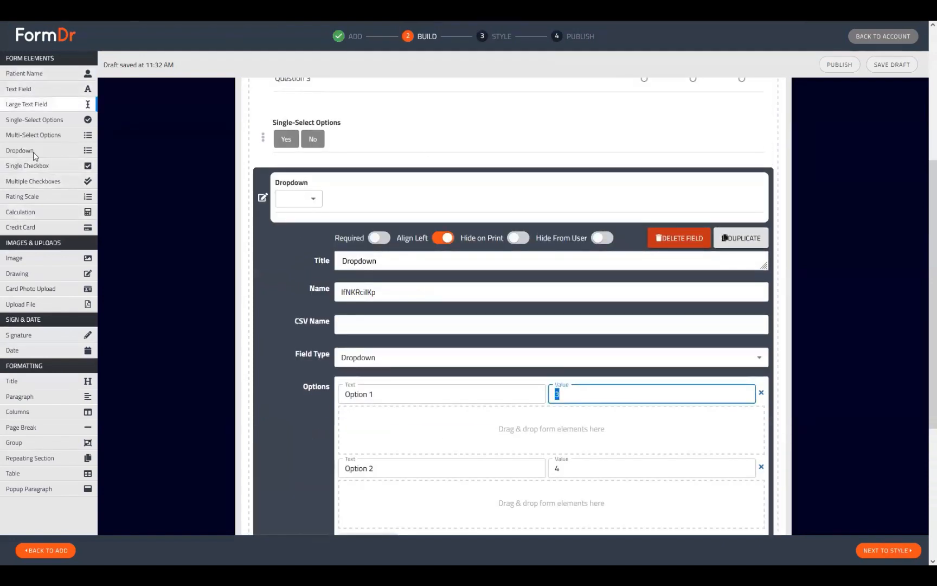
{"action": "left_click", "coordinate": [611, 394]}
{"action": "double_click", "coordinate": [556, 393]}
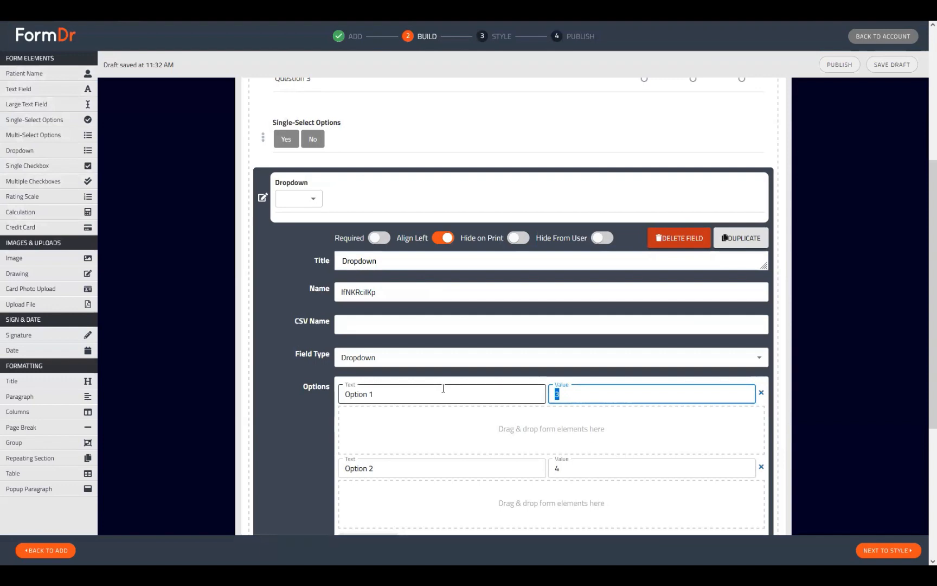
{"action": "scroll", "coordinate": [473, 376], "scroll_direction": "down", "scroll_amount": 3}
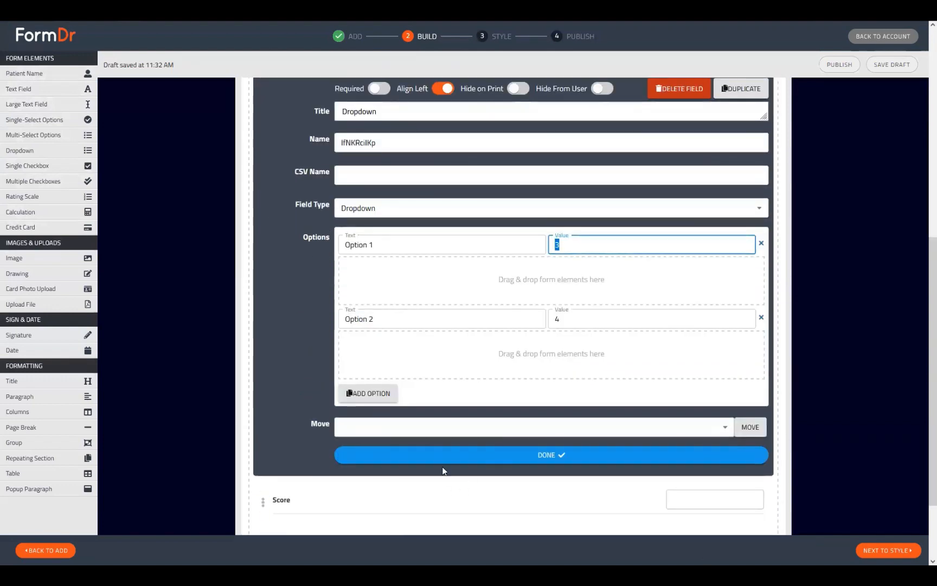
{"action": "left_click", "coordinate": [429, 456]}
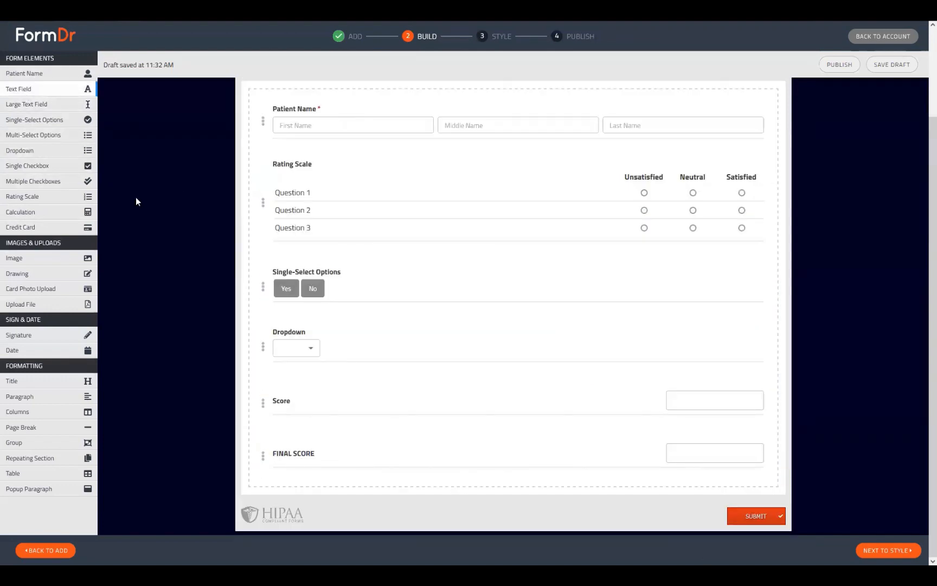
Add a Text Field below FINAL SCORE to inspect its field name, and remove the field again.
{"action": "left_click_drag", "start_coordinate": [136, 201], "coordinate": [264, 483]}
{"action": "left_click", "coordinate": [263, 482]}
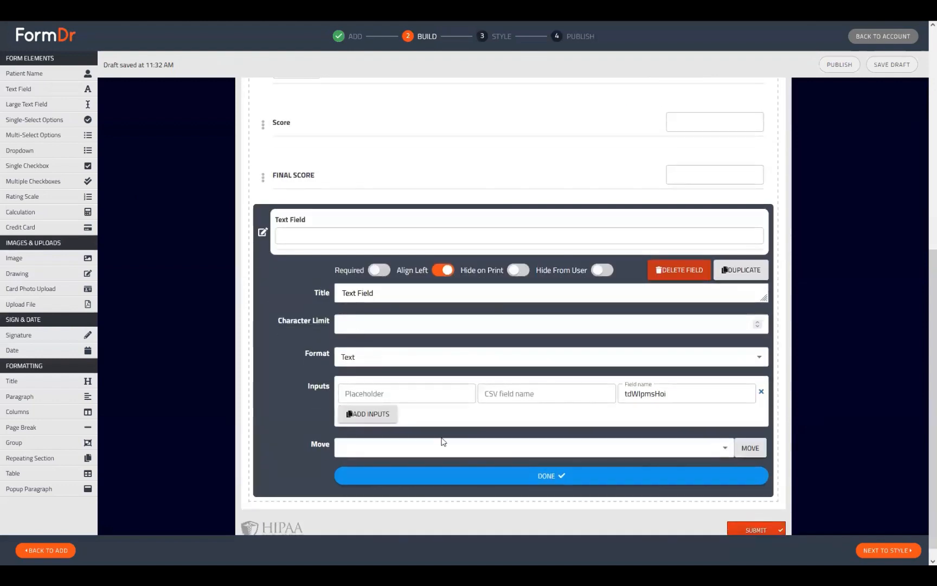
{"action": "left_click_drag", "start_coordinate": [679, 388], "coordinate": [623, 388]}
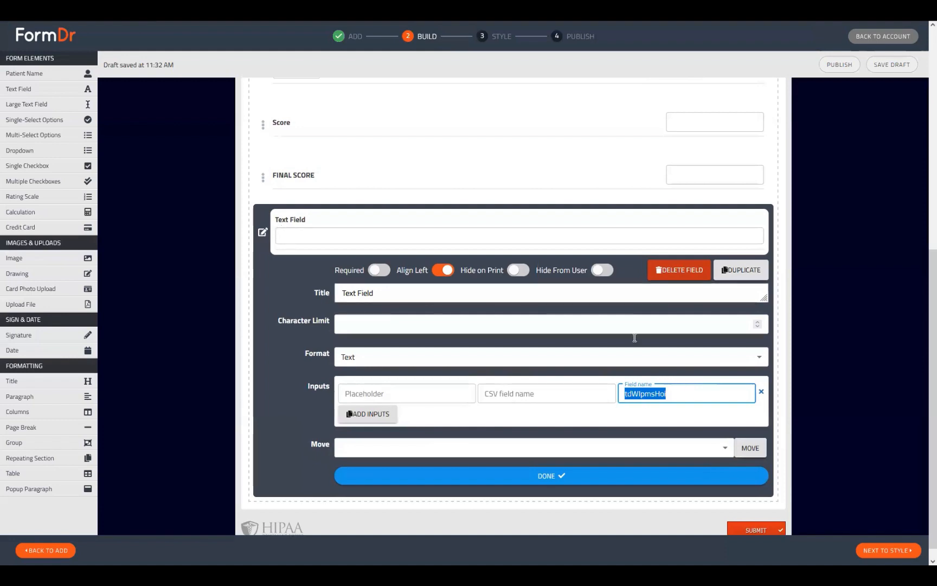
{"action": "left_click", "coordinate": [676, 269]}
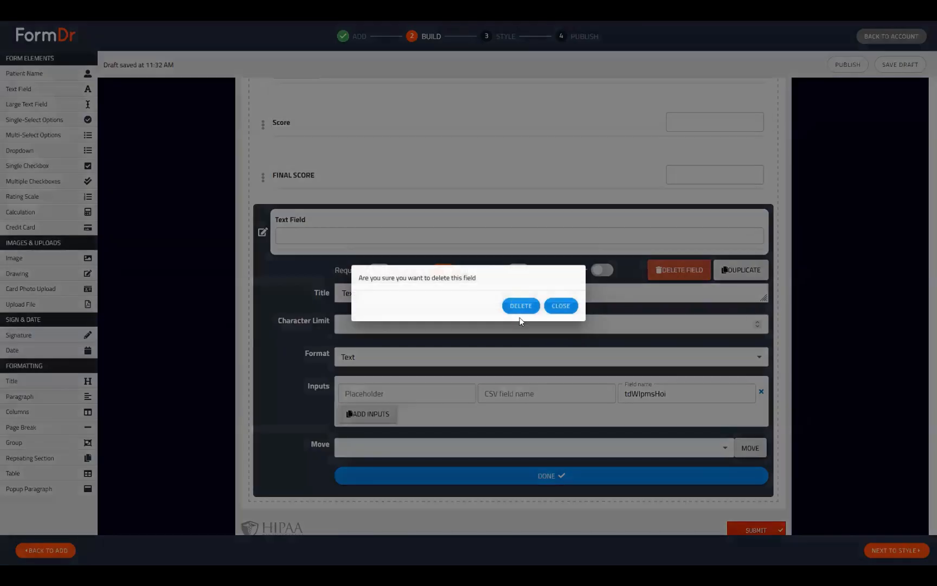
{"action": "left_click", "coordinate": [518, 306]}
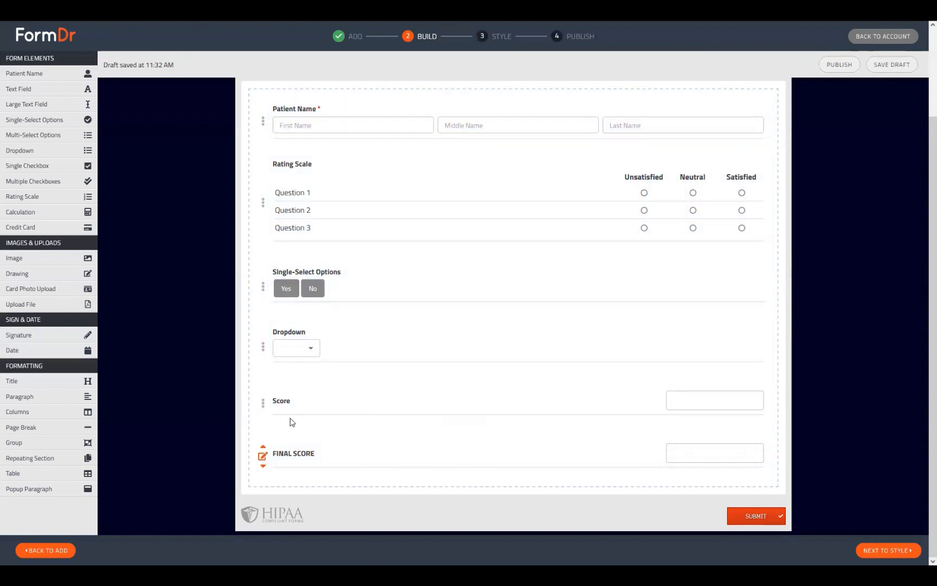
Open the Score field's settings and examine its Calculation Expression.
{"action": "left_click", "coordinate": [263, 404]}
{"action": "scroll", "coordinate": [410, 324], "scroll_direction": "down", "scroll_amount": 2}
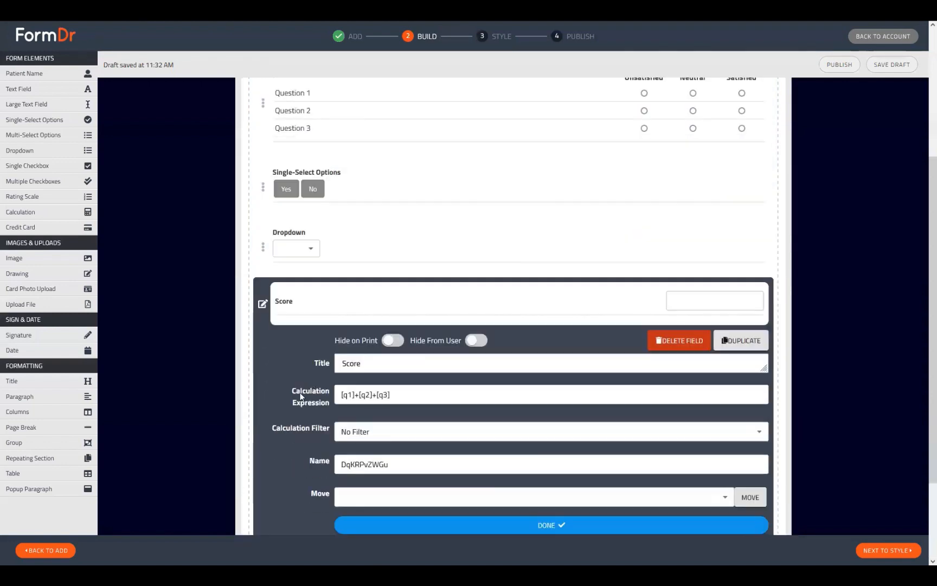
{"action": "left_click_drag", "start_coordinate": [285, 388], "coordinate": [331, 407]}
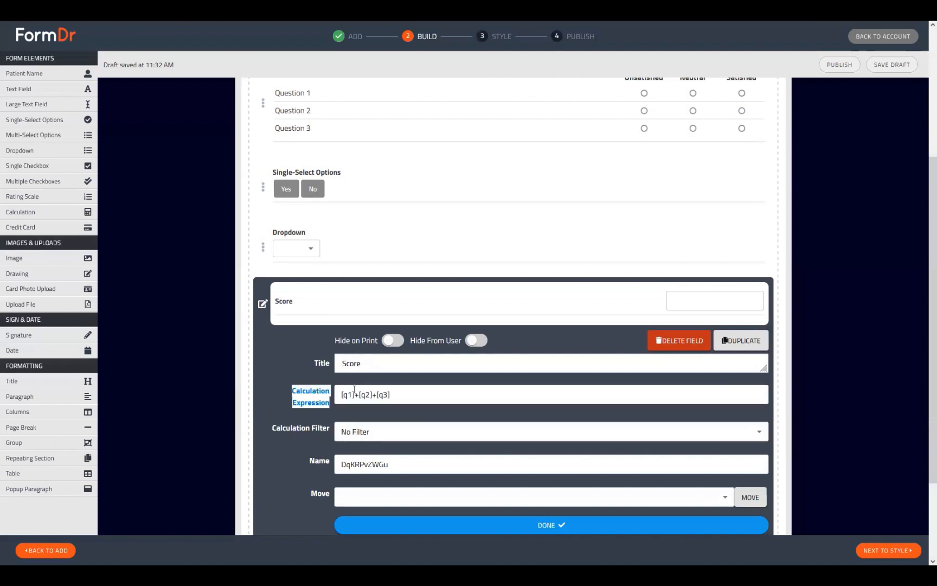
{"action": "left_click", "coordinate": [334, 403]}
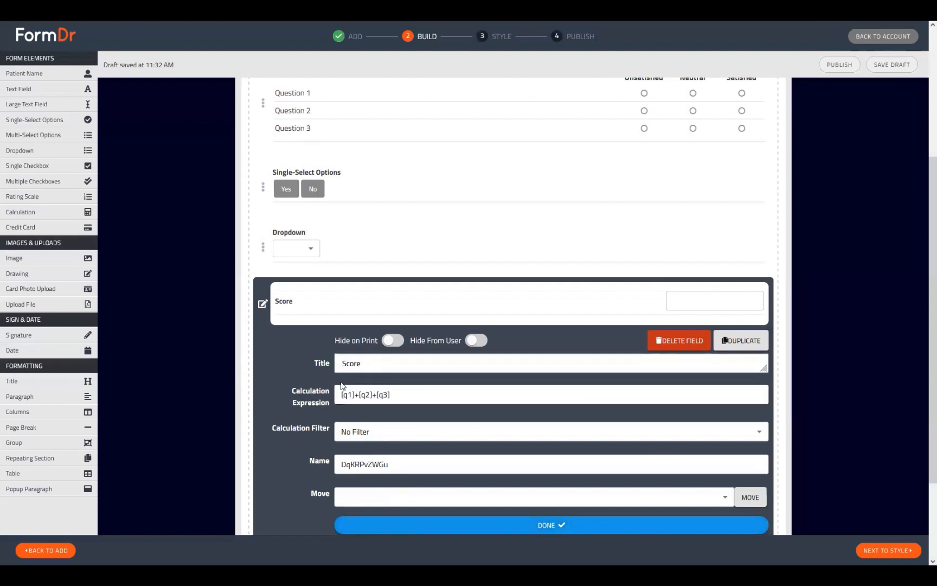
Copy and clear the Score field's Calculation Expression, and paste [q1]+[q2]+[q3] back in.
{"action": "left_click", "coordinate": [400, 395]}
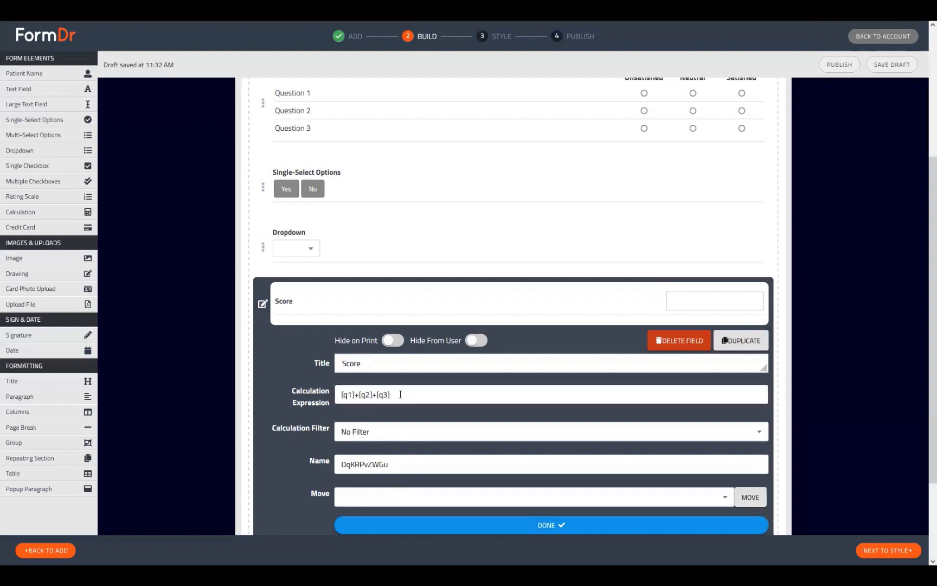
{"action": "key", "text": "ctrl+a"}
{"action": "key", "text": "ctrl+c"}
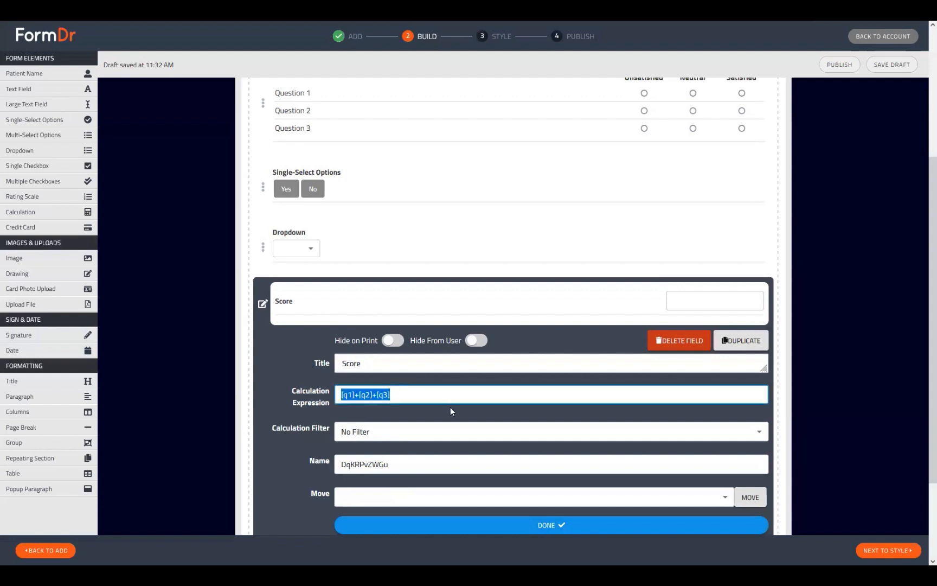
{"action": "key", "text": "BackSpace"}
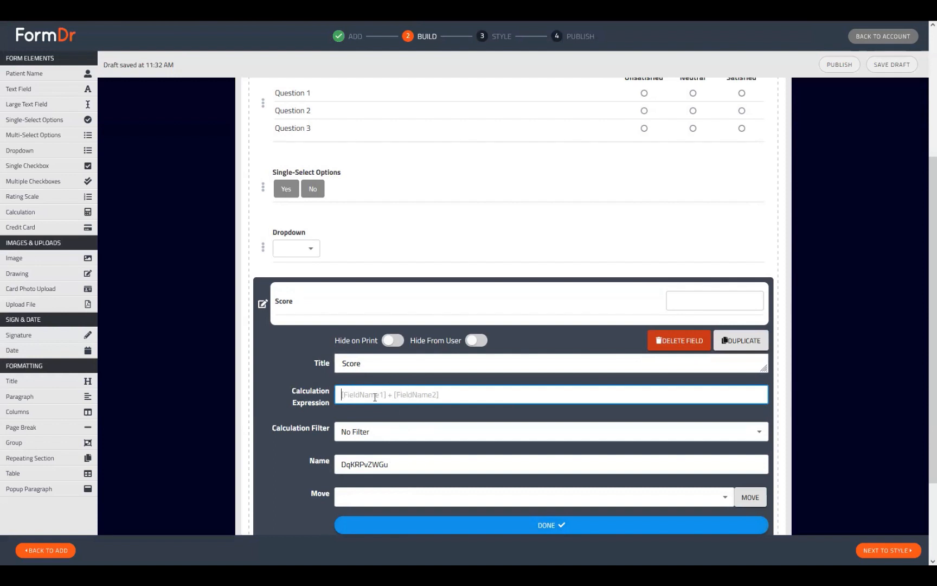
{"action": "key", "text": "ctrl+v"}
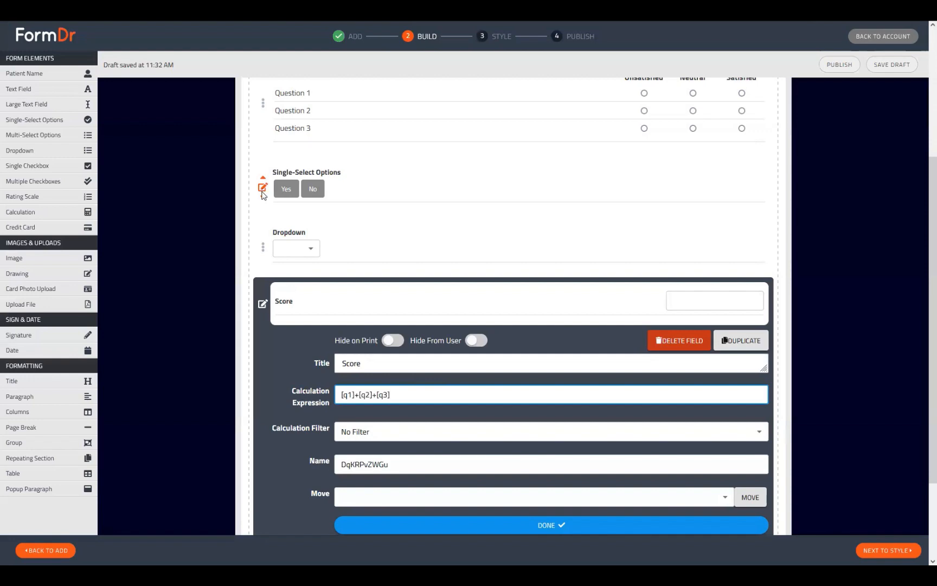
Add a third option to the Single-Select Options field to inspect its default value, and remove that option again.
{"action": "left_click", "coordinate": [263, 188]}
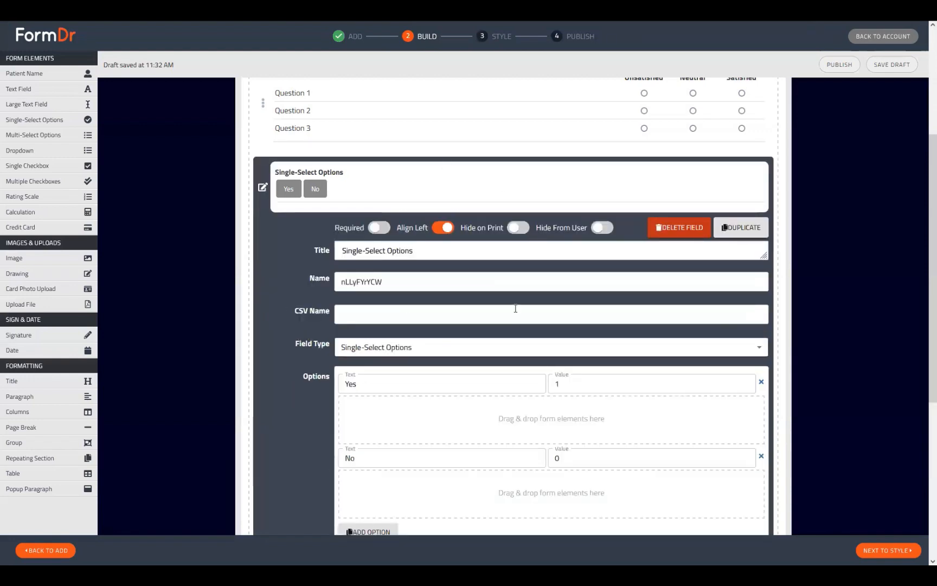
{"action": "scroll", "coordinate": [568, 345], "scroll_direction": "down", "scroll_amount": 1}
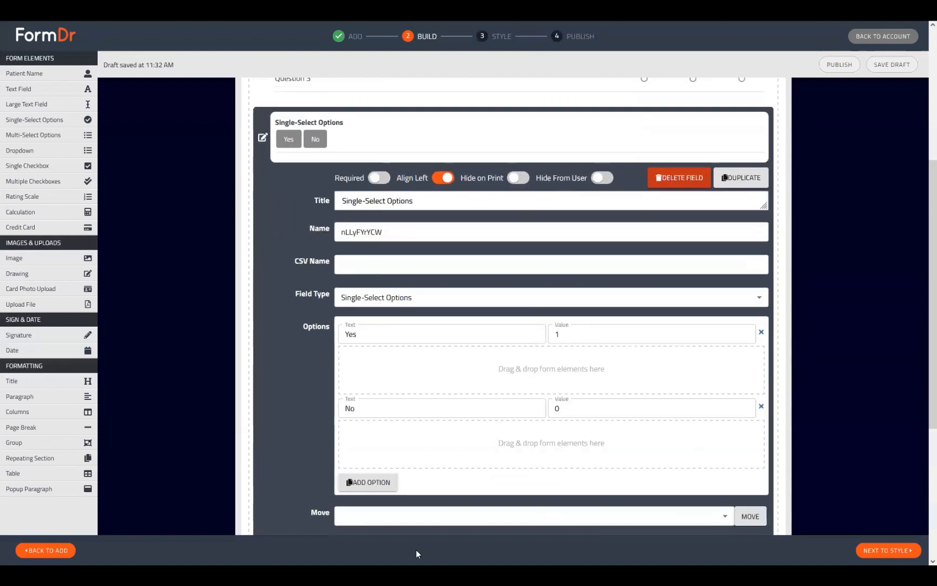
{"action": "left_click", "coordinate": [361, 481]}
{"action": "scroll", "coordinate": [577, 409], "scroll_direction": "down", "scroll_amount": 2}
{"action": "scroll", "coordinate": [610, 381], "scroll_direction": "down", "scroll_amount": 1}
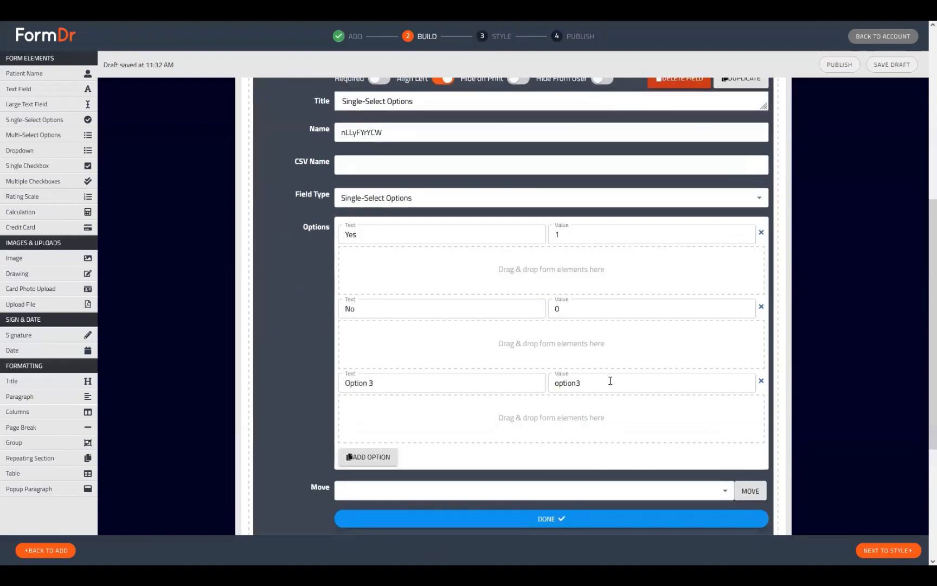
{"action": "left_click_drag", "start_coordinate": [597, 384], "coordinate": [536, 394]}
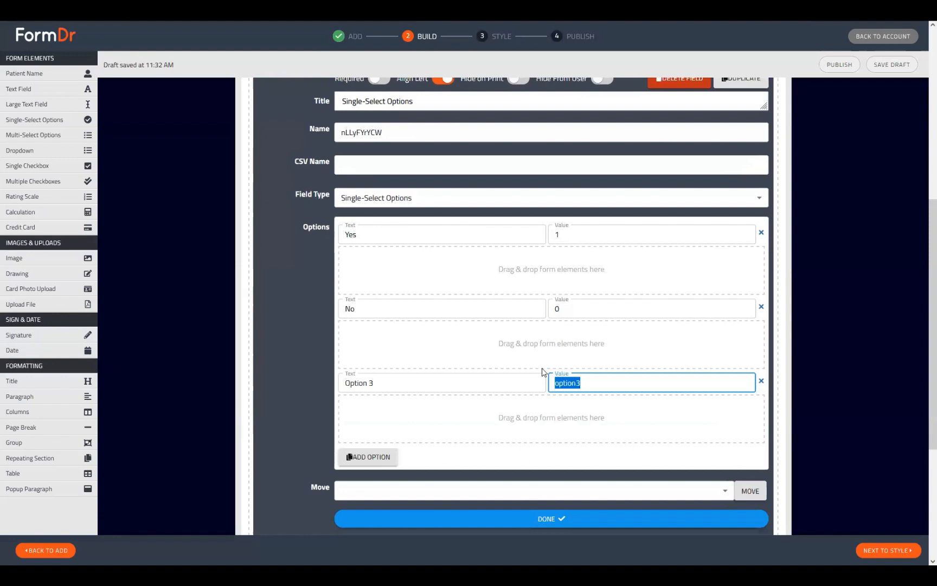
{"action": "left_click", "coordinate": [576, 369]}
{"action": "left_click_drag", "start_coordinate": [596, 383], "coordinate": [522, 339]}
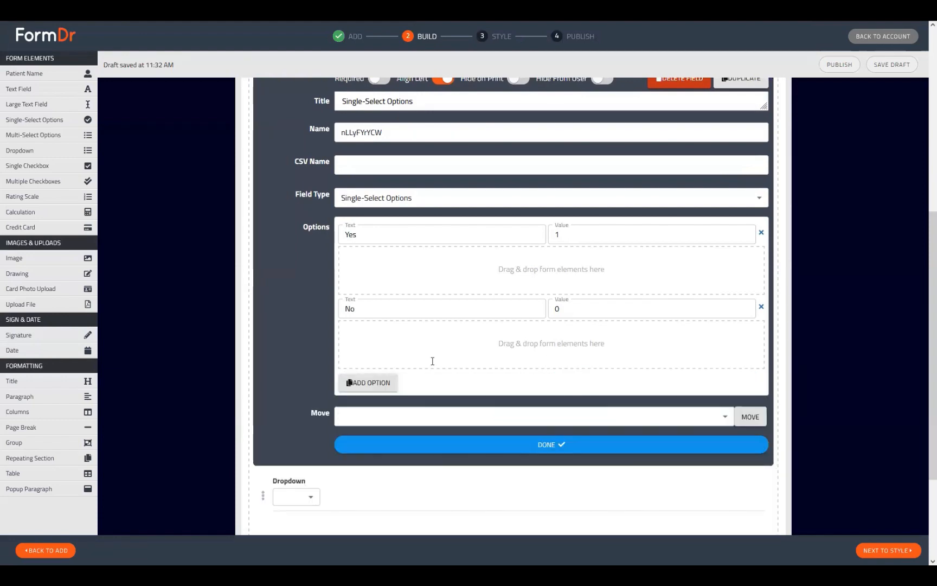
Examine the Name assigned to the Single-Select Options field in its settings.
{"action": "scroll", "coordinate": [415, 191], "scroll_direction": "up", "scroll_amount": 1}
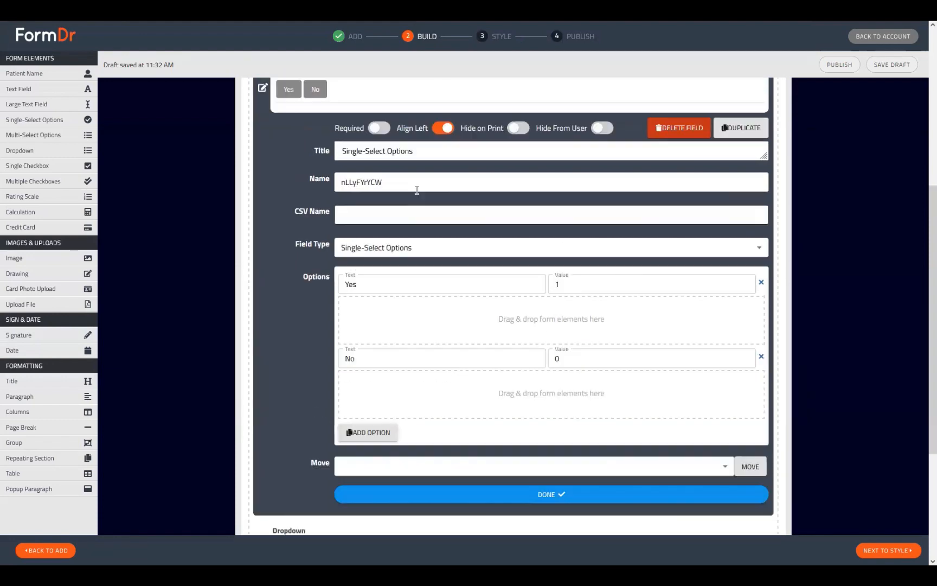
{"action": "left_click_drag", "start_coordinate": [390, 184], "coordinate": [299, 183]}
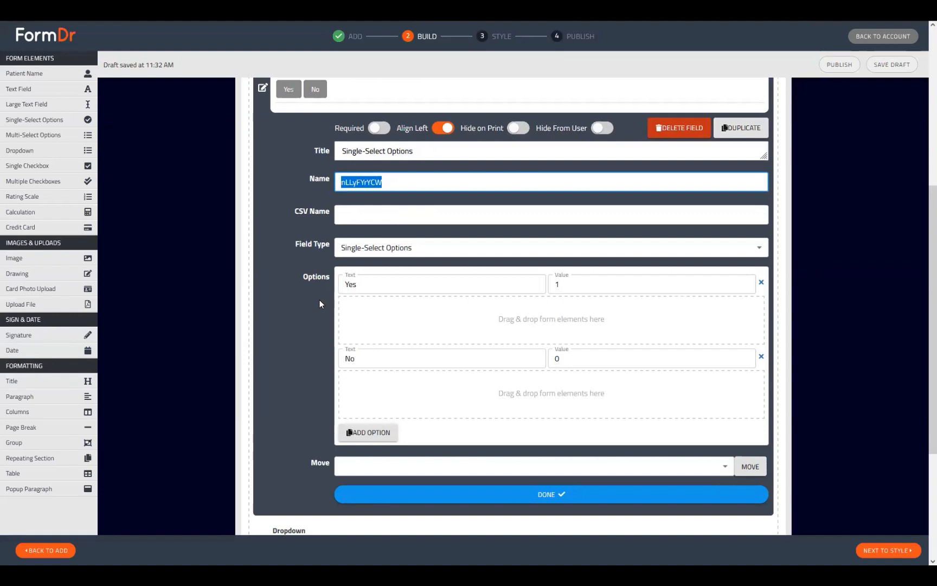
{"action": "scroll", "coordinate": [504, 353], "scroll_direction": "up", "scroll_amount": 4}
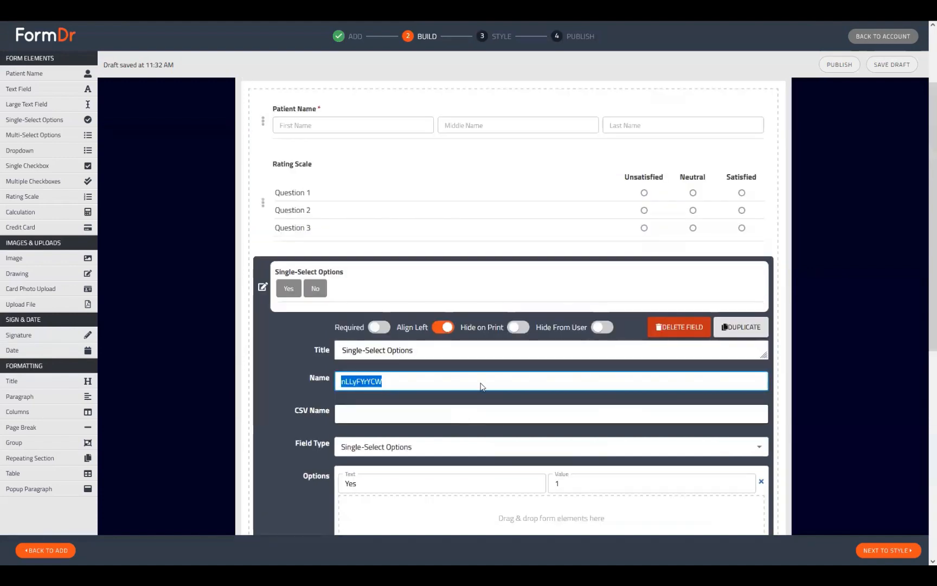
{"action": "scroll", "coordinate": [481, 386], "scroll_direction": "down", "scroll_amount": 5}
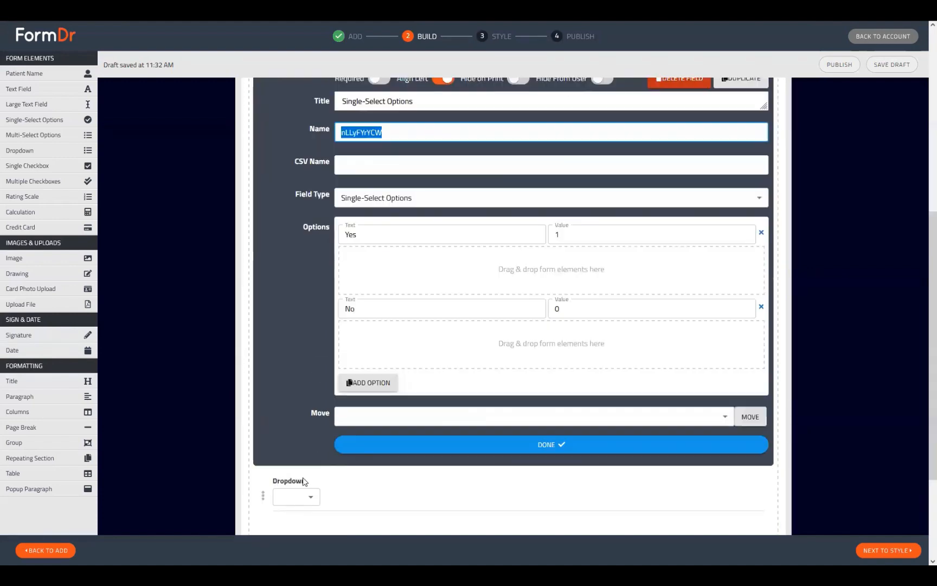
Open the Score field's settings and review how its Calculation Expression references the question names.
{"action": "scroll", "coordinate": [264, 401], "scroll_direction": "down", "scroll_amount": 3}
{"action": "left_click", "coordinate": [263, 400]}
{"action": "left_click", "coordinate": [365, 273]}
{"action": "key", "text": "ctrl+a"}
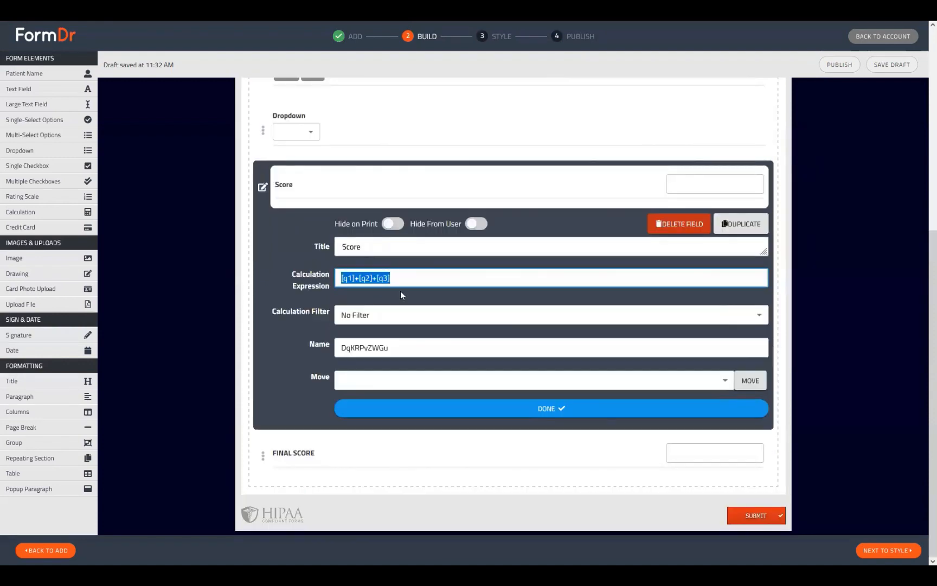
{"action": "key", "text": "Right"}
{"action": "scroll", "coordinate": [401, 325], "scroll_direction": "up", "scroll_amount": 3}
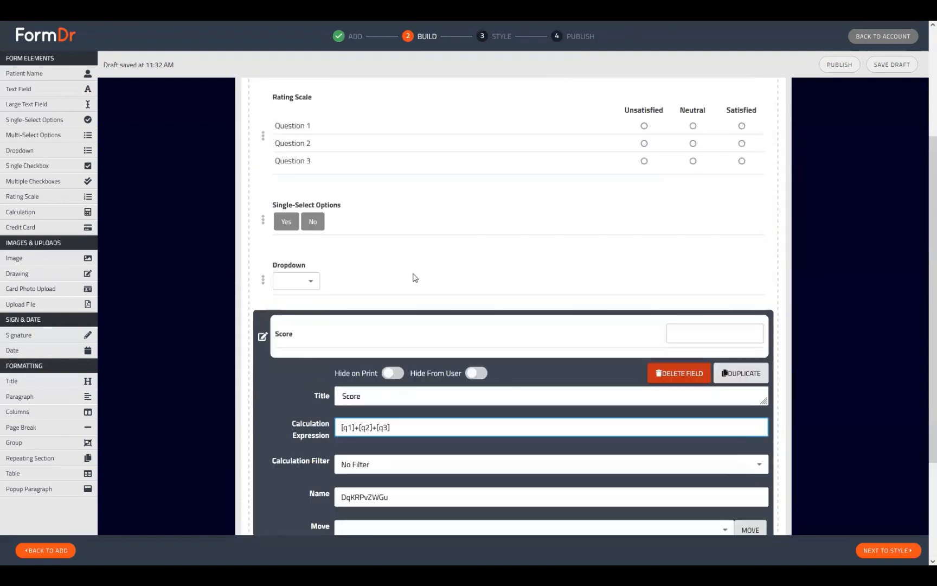
Open the Rating Scale field's settings and examine the Question Name assigned to Question 1.
{"action": "scroll", "coordinate": [304, 250], "scroll_direction": "up", "scroll_amount": 1}
{"action": "left_click", "coordinate": [262, 185]}
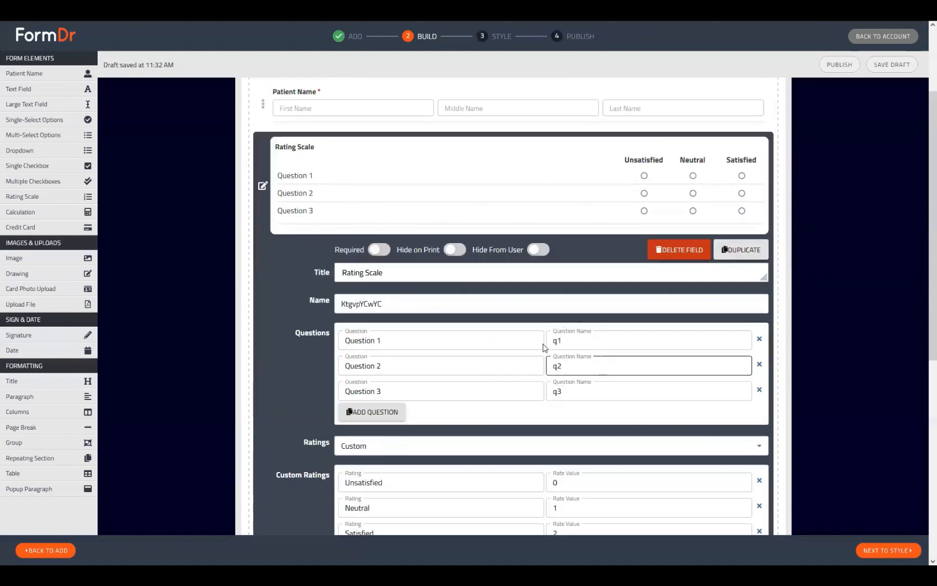
{"action": "scroll", "coordinate": [588, 374], "scroll_direction": "down", "scroll_amount": 1}
{"action": "double_click", "coordinate": [610, 291]}
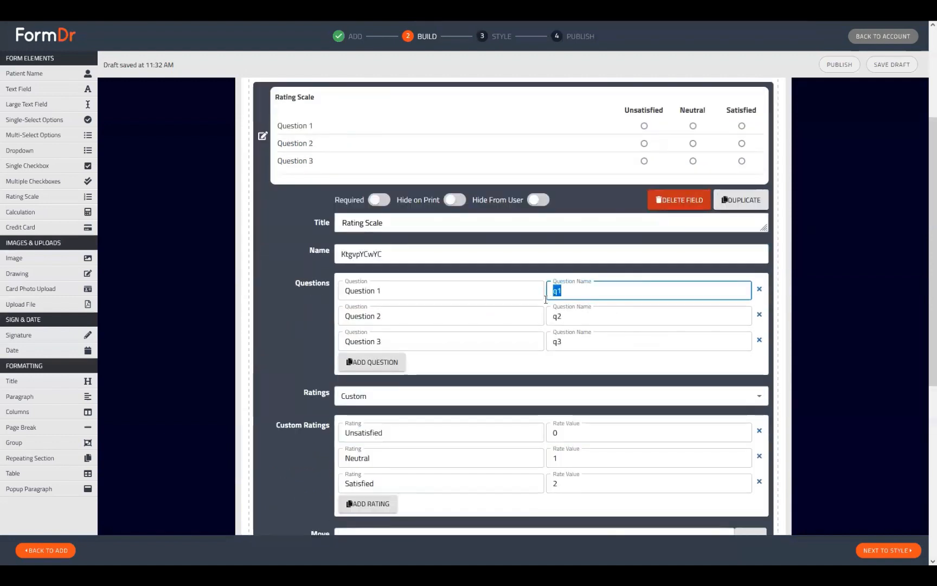
Add a fourth question to the Rating Scale and compare its Question Name with those of the first three questions.
{"action": "left_click", "coordinate": [388, 362]}
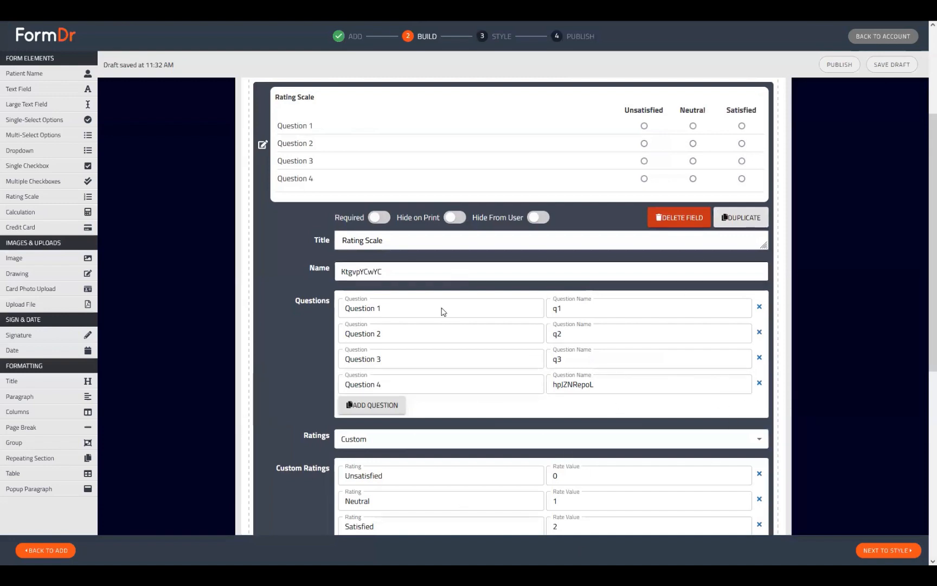
{"action": "double_click", "coordinate": [577, 310]}
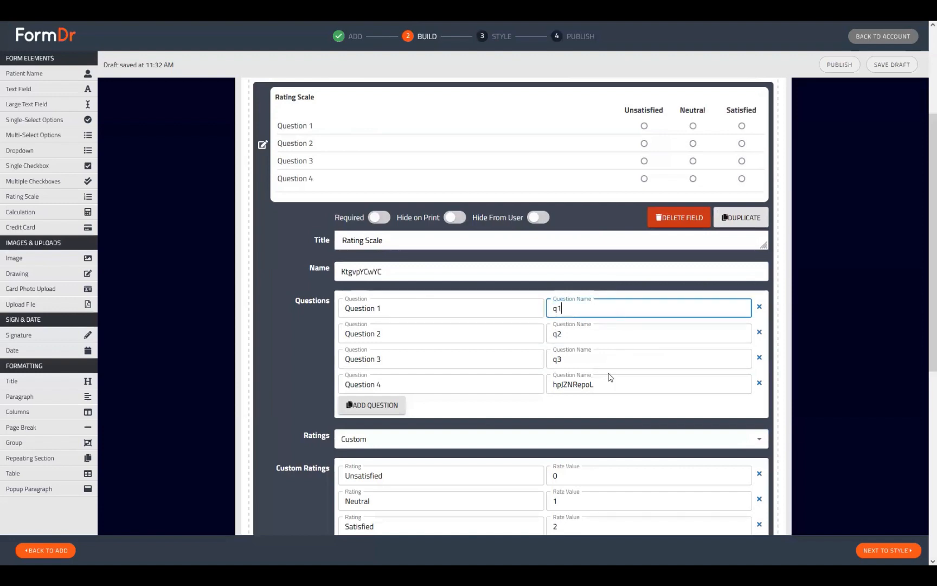
{"action": "double_click", "coordinate": [639, 336]}
{"action": "left_click_drag", "start_coordinate": [523, 399], "coordinate": [510, 391]}
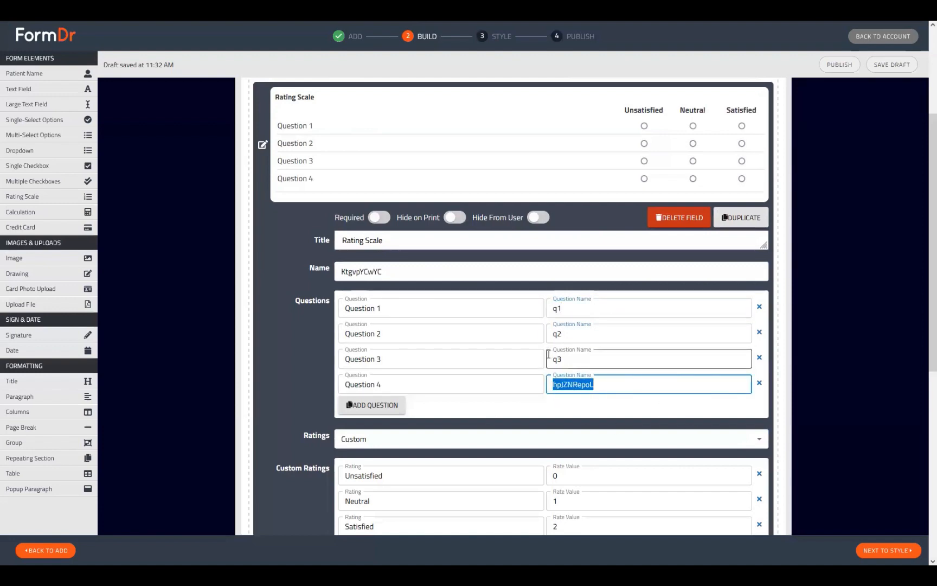
{"action": "double_click", "coordinate": [625, 310]}
{"action": "left_click", "coordinate": [621, 314]}
{"action": "left_click_drag", "start_coordinate": [615, 337], "coordinate": [517, 342]}
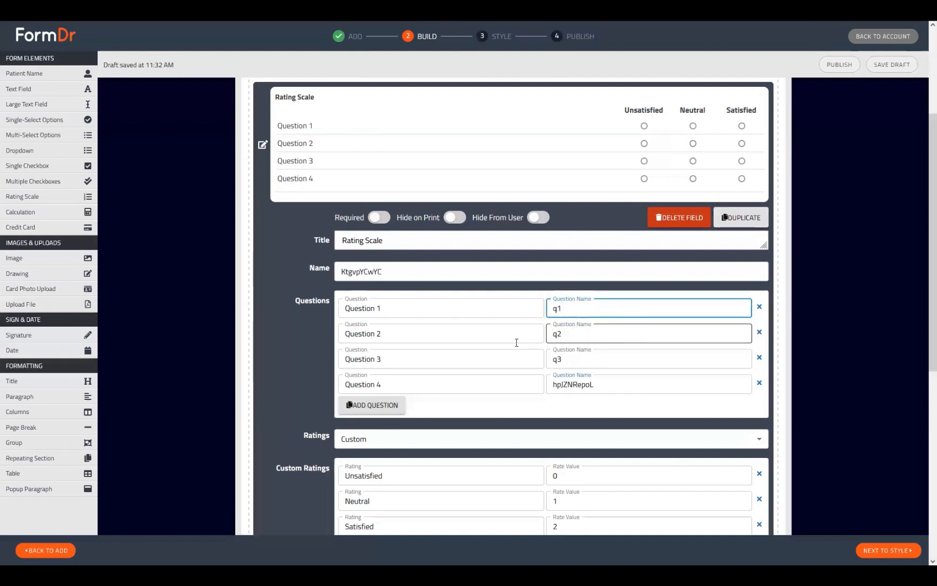
{"action": "left_click_drag", "start_coordinate": [583, 364], "coordinate": [532, 372]}
{"action": "left_click_drag", "start_coordinate": [600, 310], "coordinate": [518, 306]}
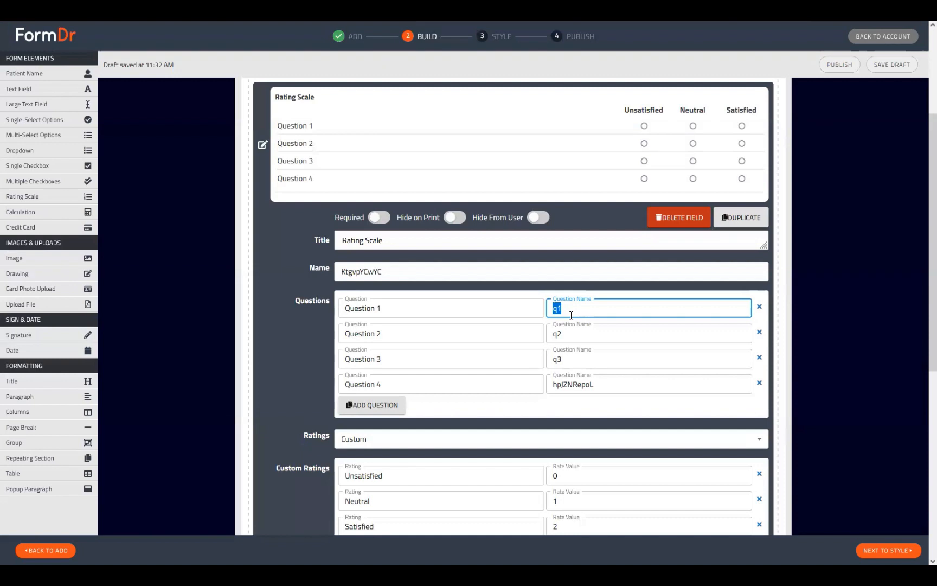
{"action": "left_click", "coordinate": [580, 328]}
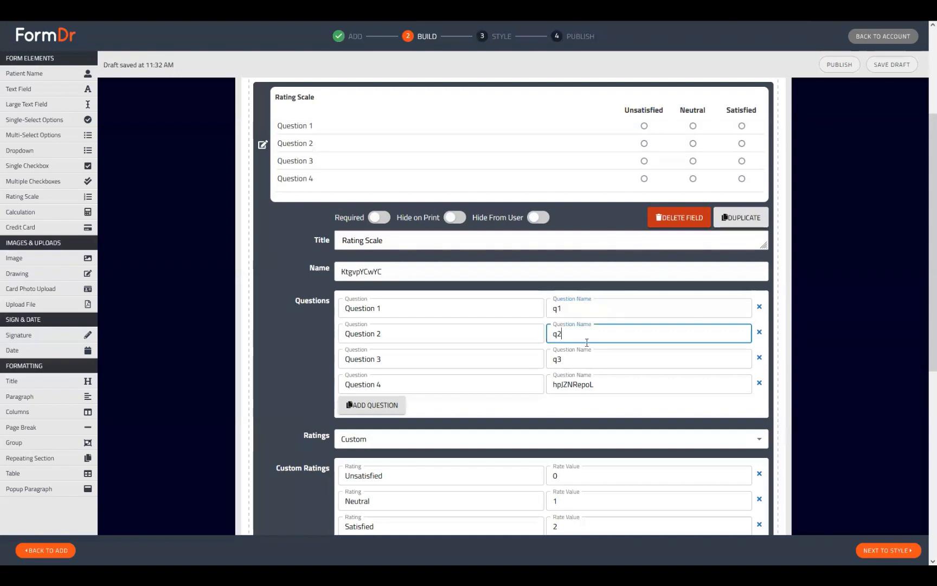
{"action": "left_click", "coordinate": [583, 361]}
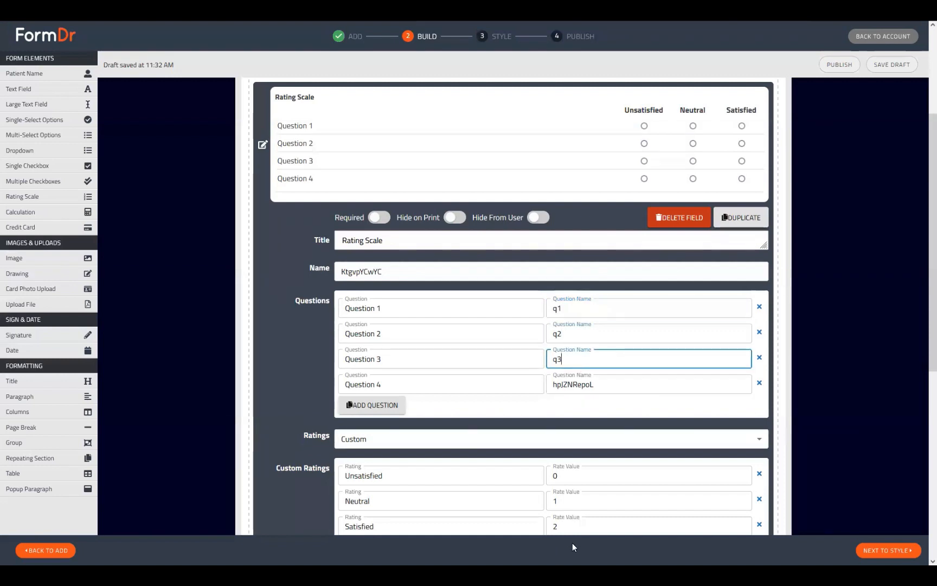
Remove Question 4 from the Rating Scale and close the field's settings.
{"action": "left_click", "coordinate": [263, 146]}
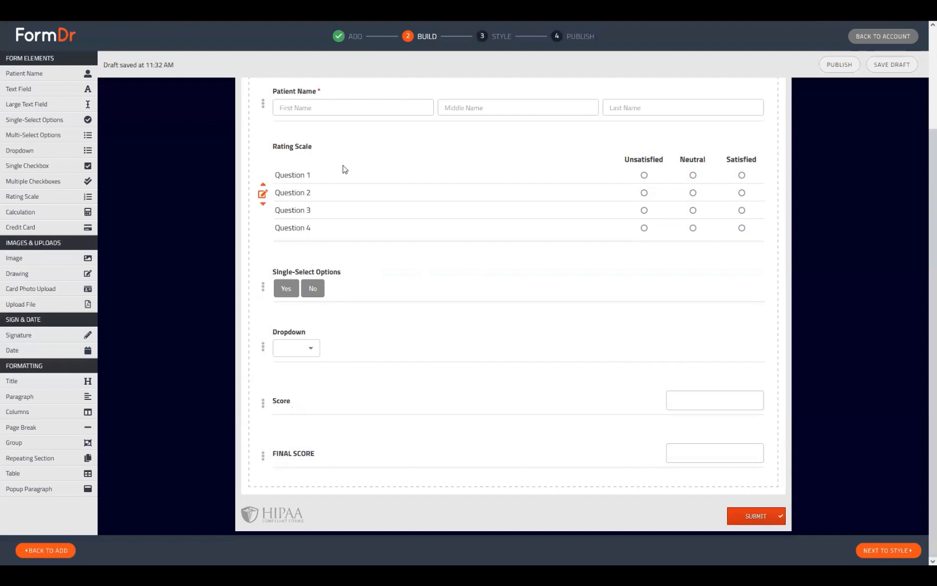
{"action": "left_click", "coordinate": [262, 193]}
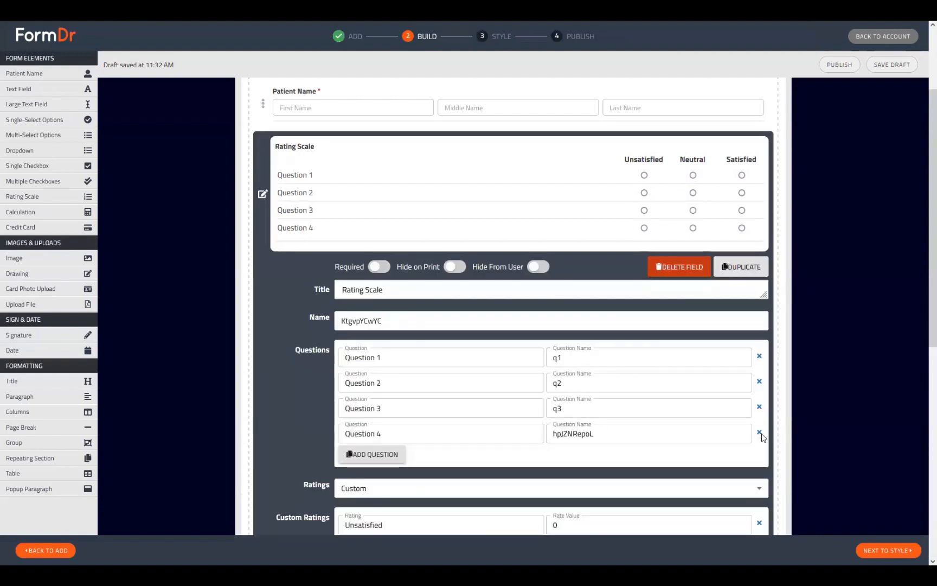
{"action": "left_click", "coordinate": [759, 433]}
{"action": "left_click", "coordinate": [263, 186]}
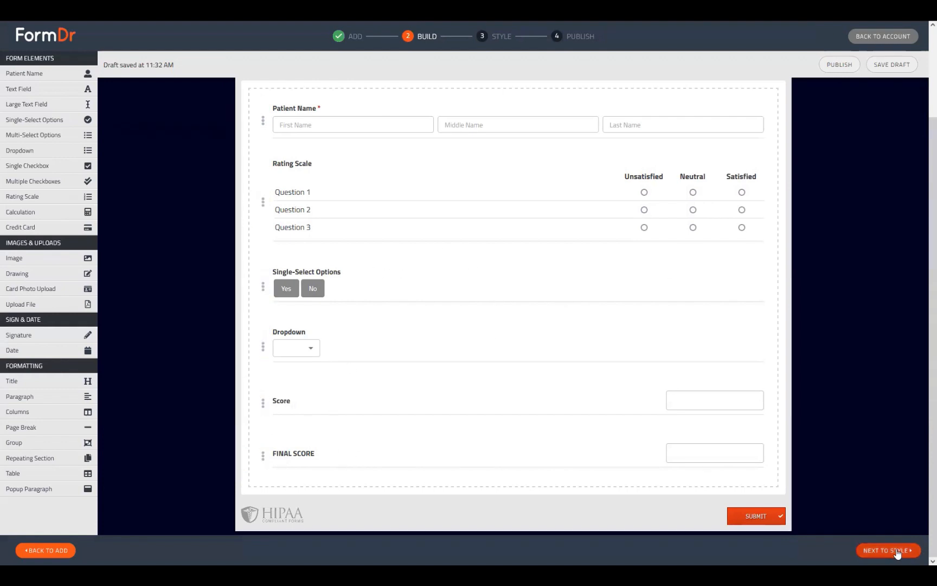
Add a second form from scratch named "Adv Calc" to the packet and return to the build stage.
{"action": "scroll", "coordinate": [669, 204], "scroll_direction": "up", "scroll_amount": 1}
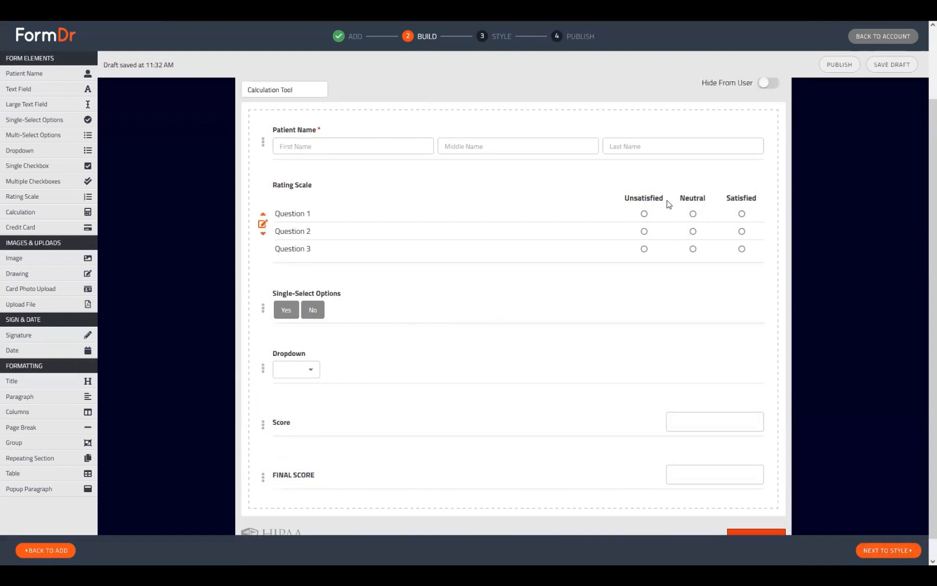
{"action": "scroll", "coordinate": [669, 204], "scroll_direction": "up", "scroll_amount": 3}
{"action": "left_click", "coordinate": [32, 549]}
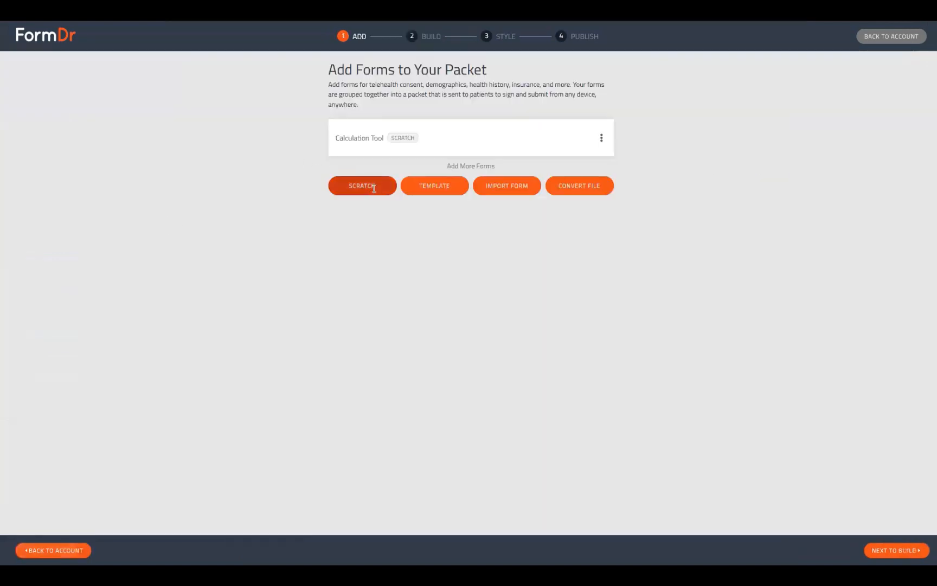
{"action": "left_click", "coordinate": [373, 187]}
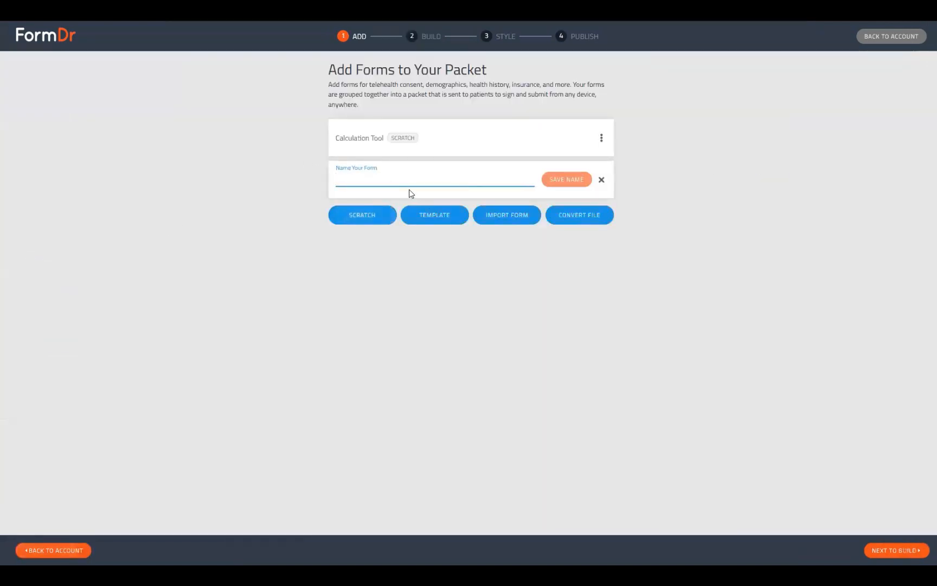
{"action": "type", "text": "S"}
{"action": "key", "text": "BackSpace"}
{"action": "type", "text": "Adv Calc"}
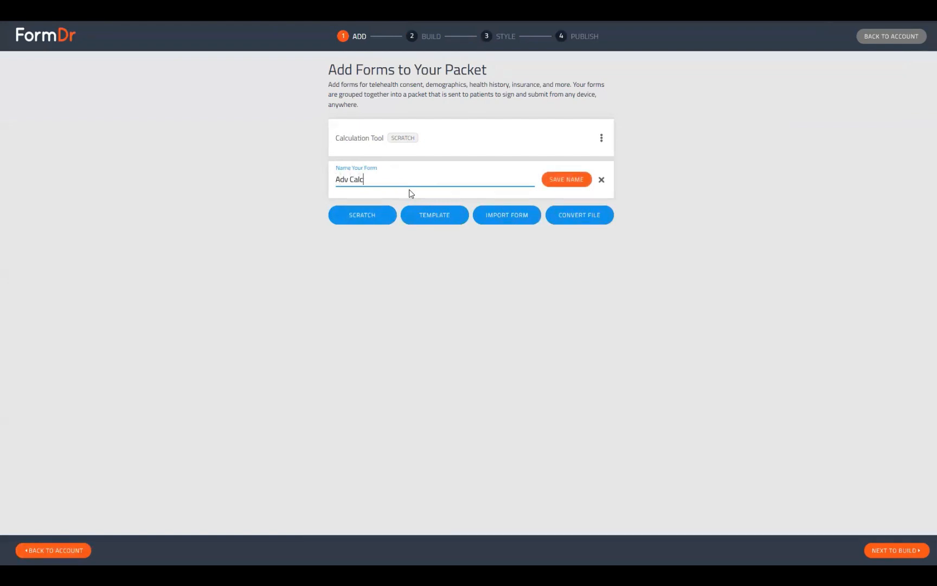
{"action": "left_click", "coordinate": [575, 180]}
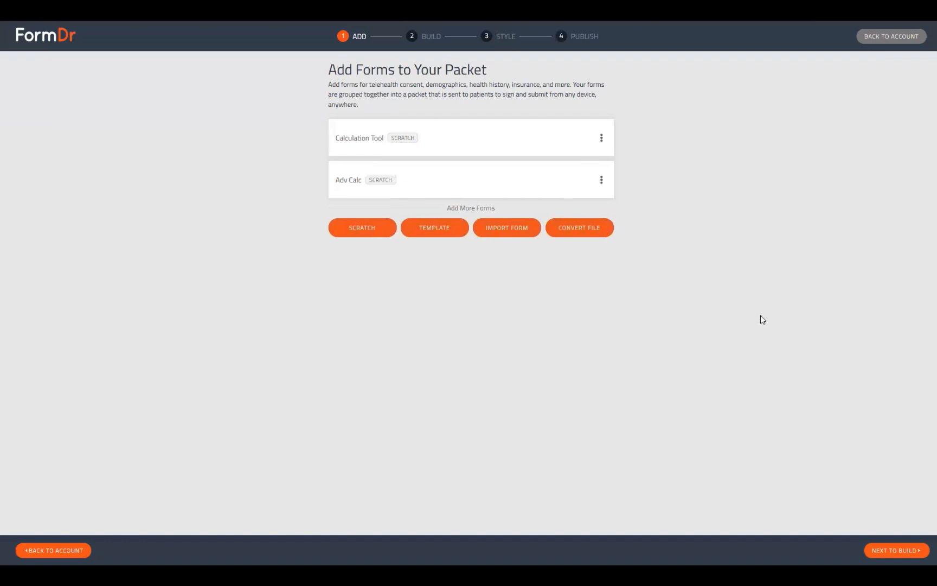
{"action": "left_click", "coordinate": [878, 551]}
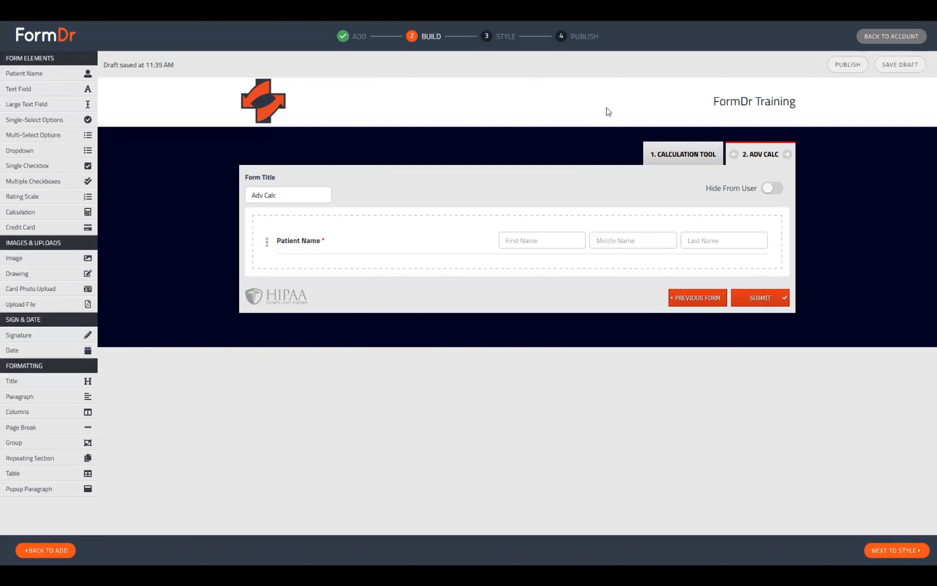
Switch to the Calculation Tool form, review the Score field's Calculation Expression, and close its settings.
{"action": "left_click", "coordinate": [714, 155]}
{"action": "scroll", "coordinate": [463, 343], "scroll_direction": "down", "scroll_amount": 3}
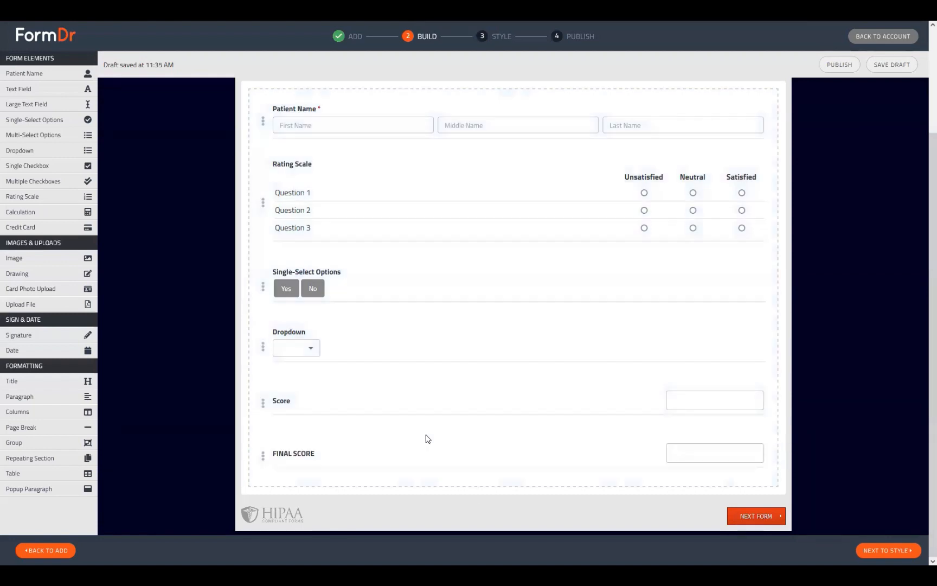
{"action": "left_click_drag", "start_coordinate": [383, 408], "coordinate": [404, 428]}
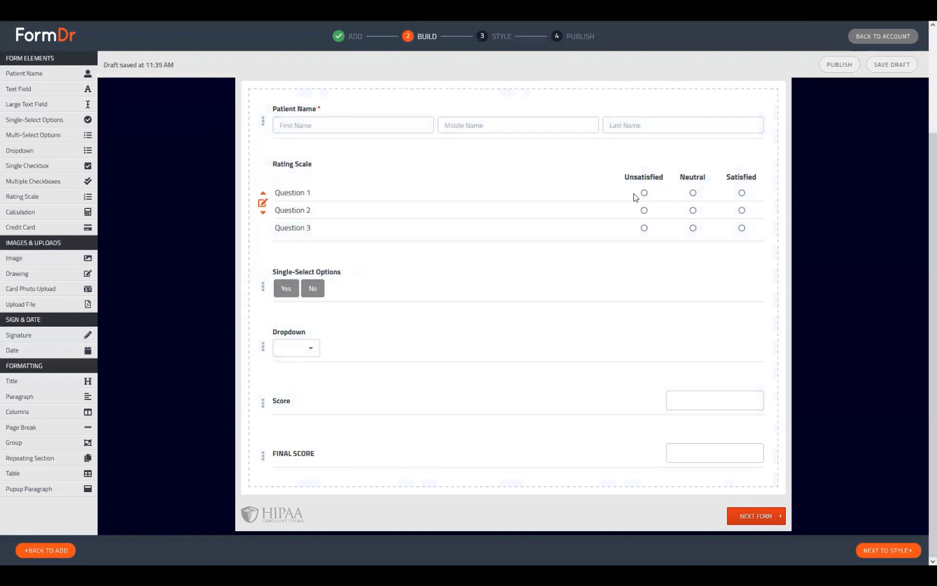
{"action": "left_click", "coordinate": [263, 404]}
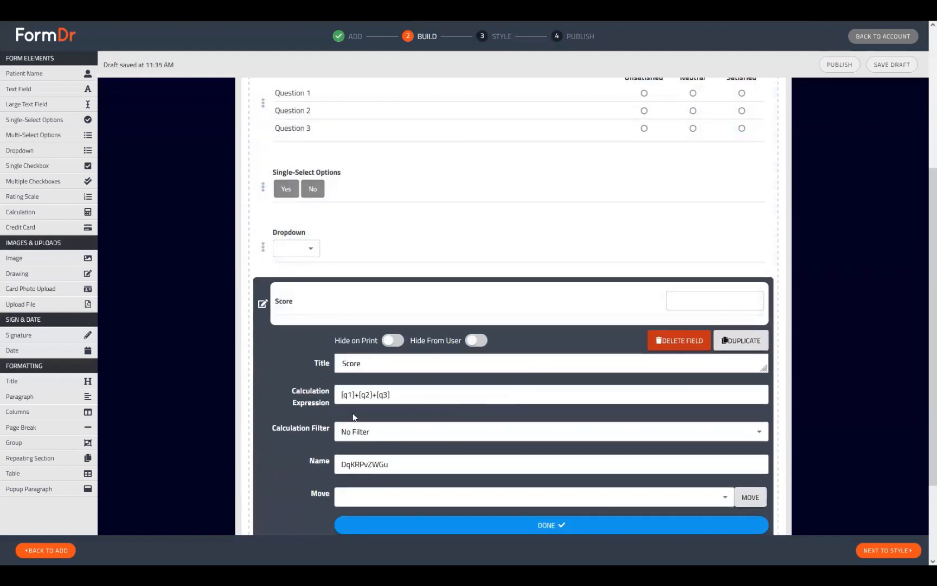
{"action": "left_click", "coordinate": [264, 304]}
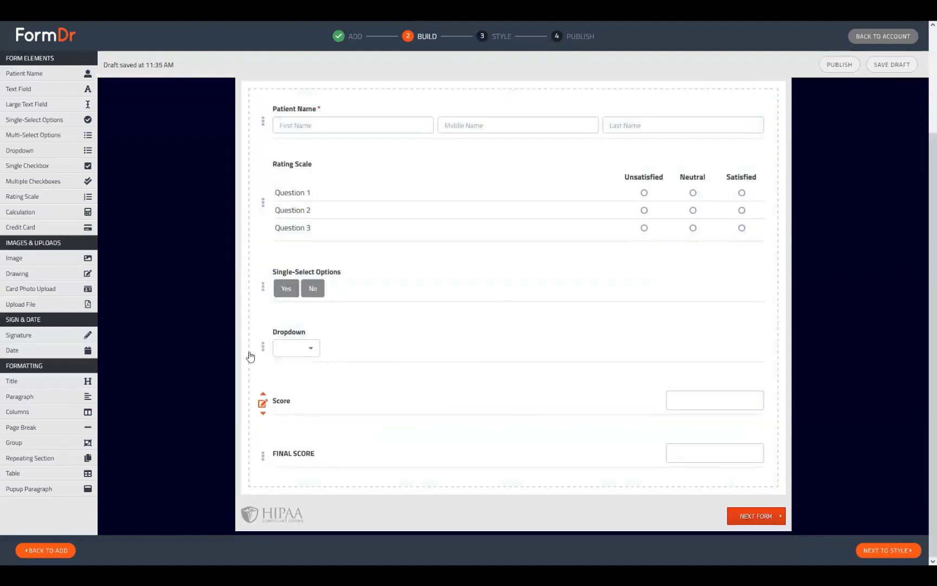
Switch to the Adv Calc form and add a Rating Scale field below Patient Name.
{"action": "left_click", "coordinate": [757, 157]}
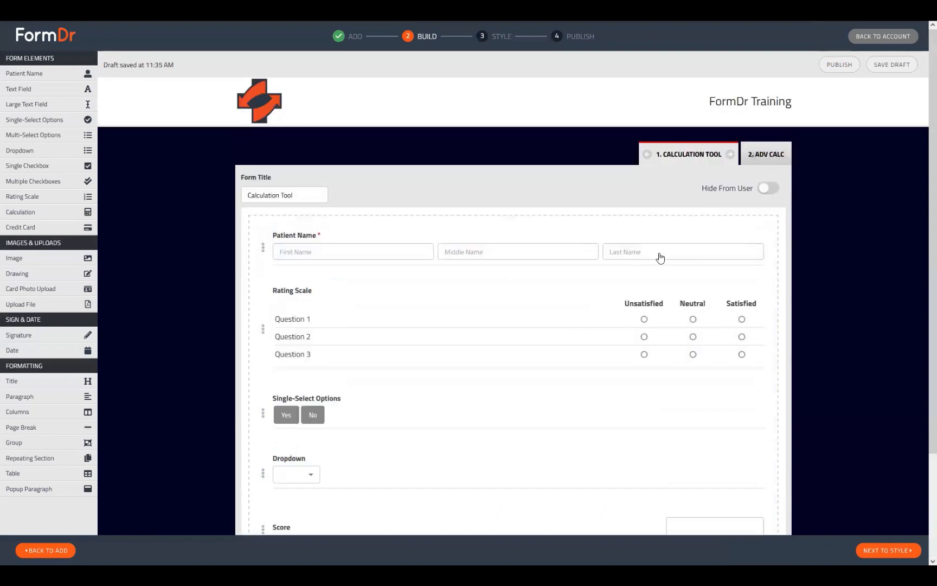
{"action": "left_click", "coordinate": [45, 201]}
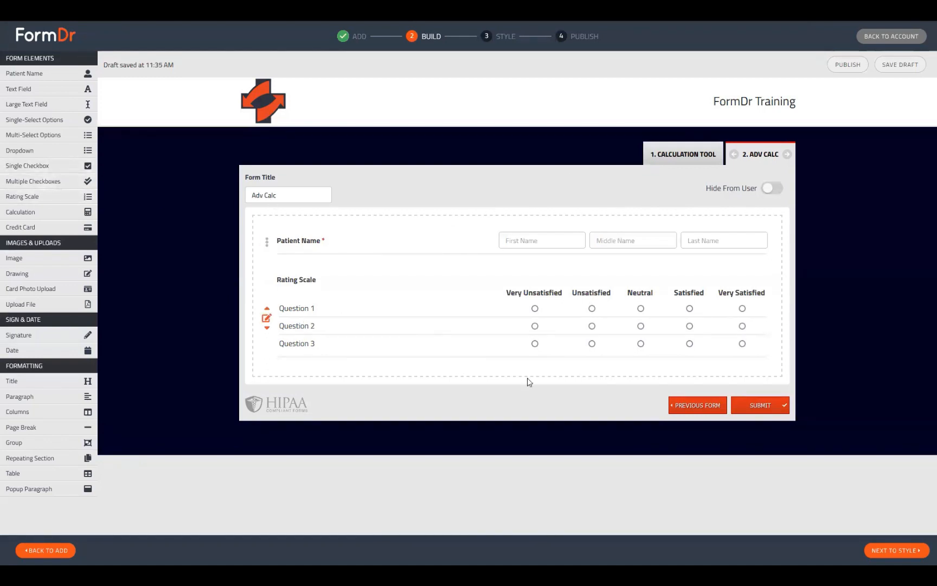
Add a Calculation field, a second Rating Scale and a second Calculation field below the existing Rating Scale.
{"action": "left_click", "coordinate": [20, 217]}
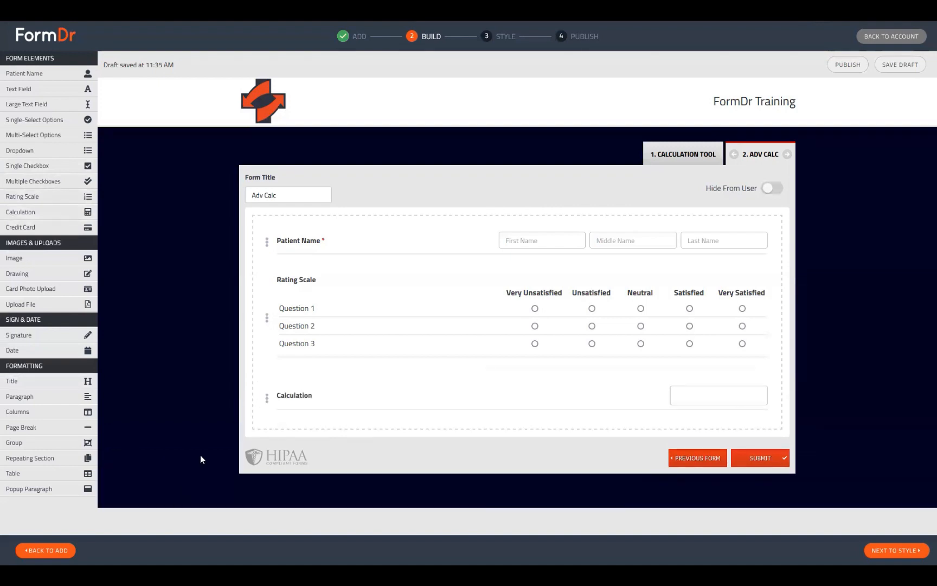
{"action": "left_click", "coordinate": [41, 197]}
{"action": "scroll", "coordinate": [347, 297], "scroll_direction": "down", "scroll_amount": 2}
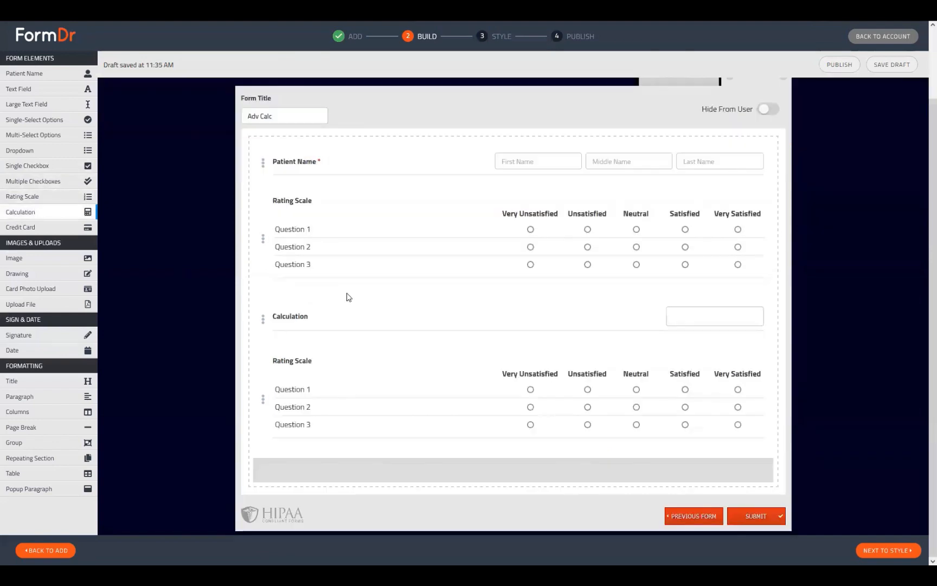
Add a columns section holding three side-by-side Single-Select Options fields, and place a third Calculation field below it.
{"action": "left_click", "coordinate": [43, 427]}
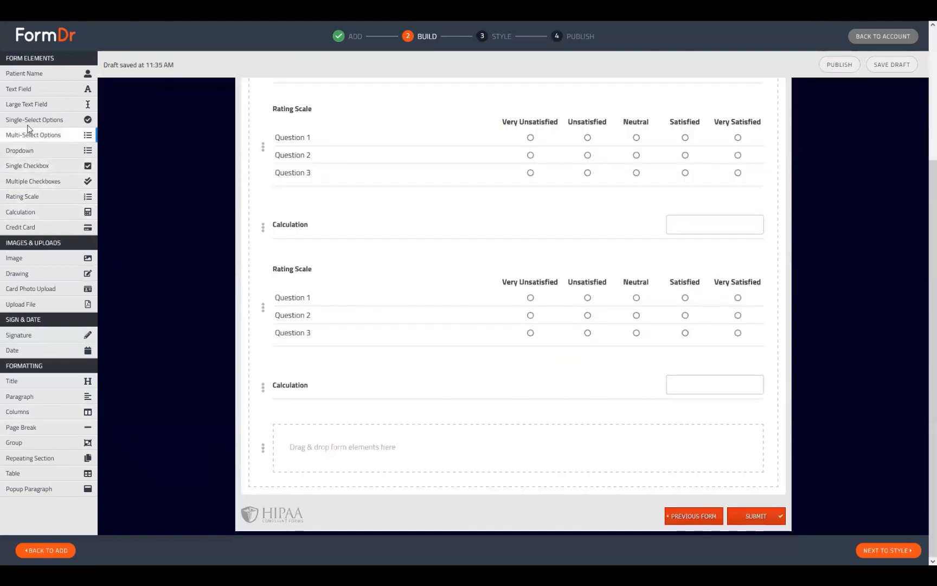
{"action": "left_click_drag", "start_coordinate": [34, 120], "coordinate": [325, 460]}
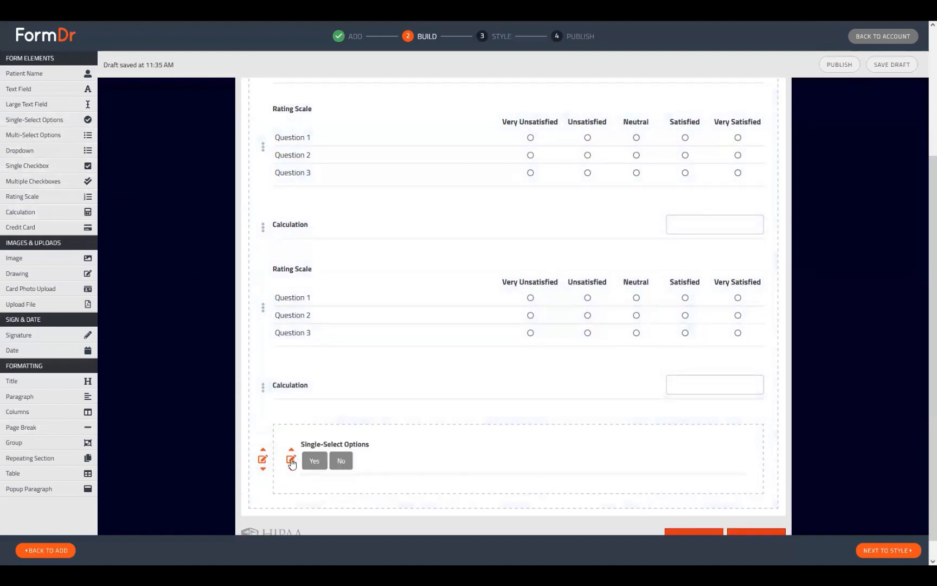
{"action": "scroll", "coordinate": [413, 473], "scroll_direction": "down", "scroll_amount": 2}
{"action": "left_click", "coordinate": [724, 400]}
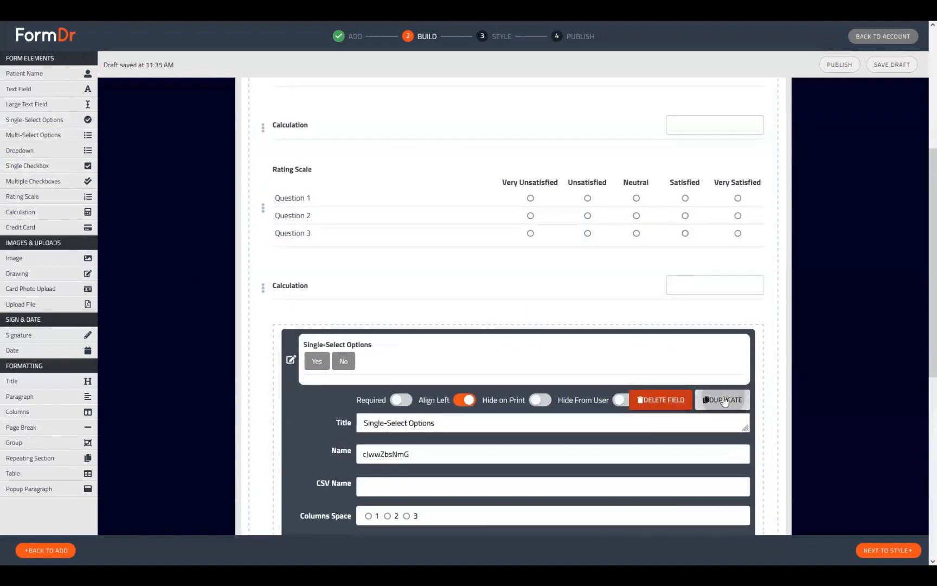
{"action": "left_click", "coordinate": [290, 361]}
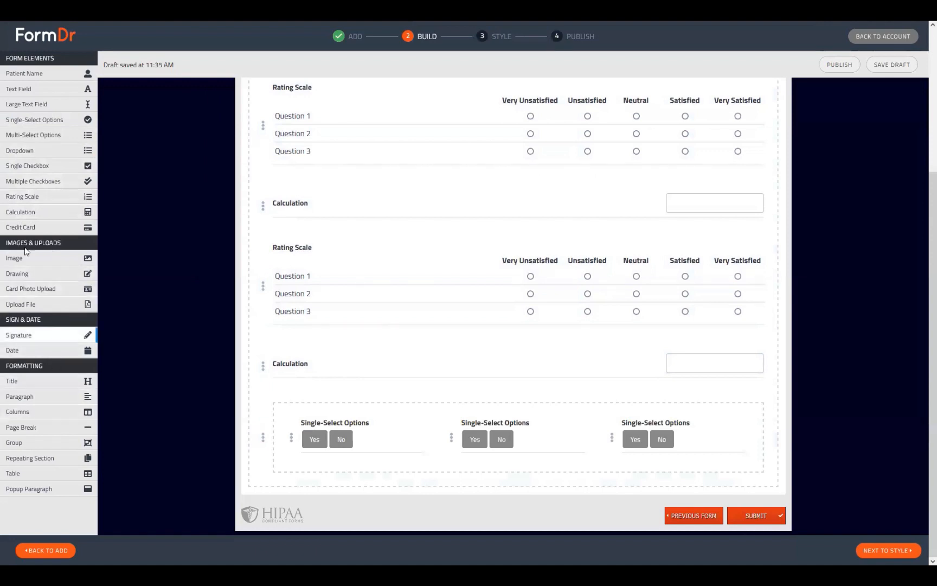
{"action": "left_click", "coordinate": [30, 213]}
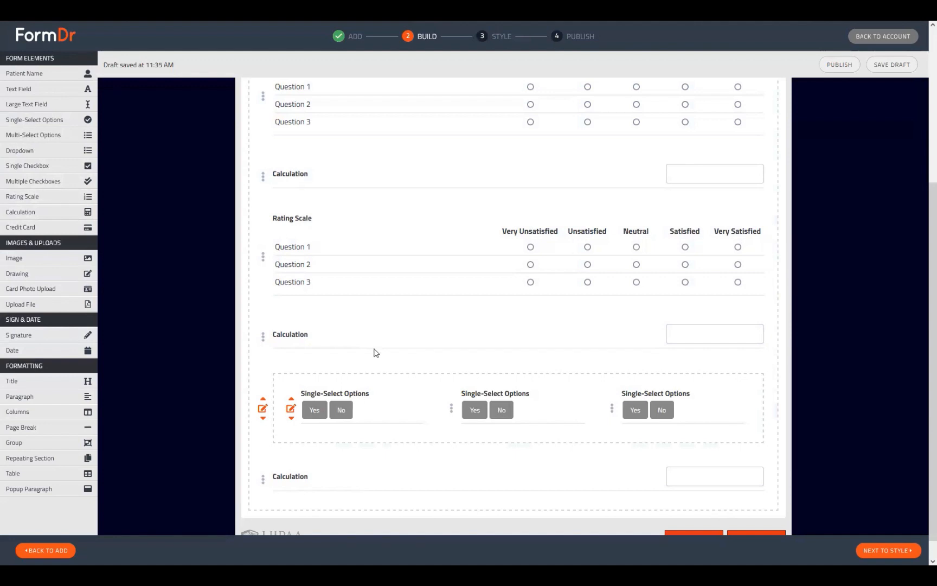
Enter []+[]+[] as the Calculation Expression of the first Calculation field.
{"action": "scroll", "coordinate": [374, 352], "scroll_direction": "up", "scroll_amount": 4}
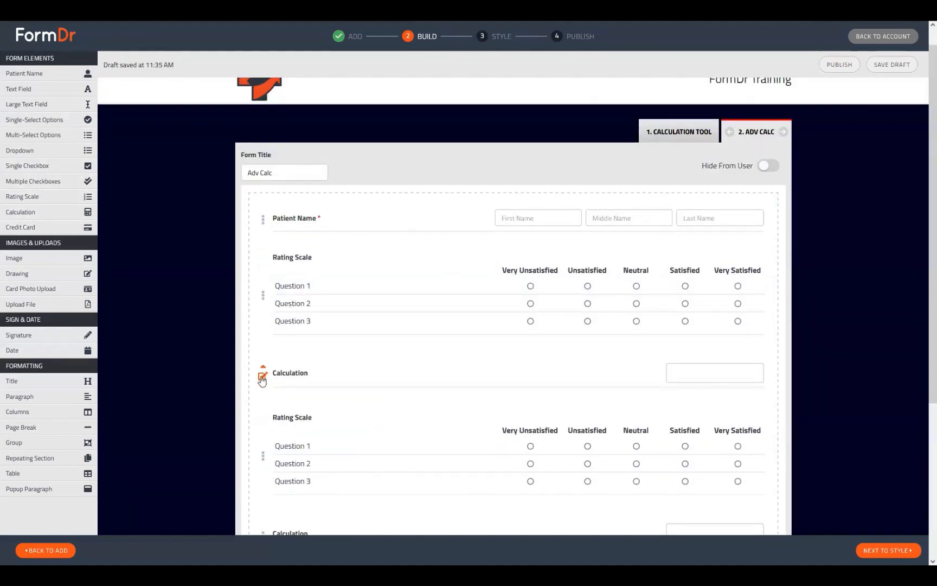
{"action": "left_click", "coordinate": [262, 376]}
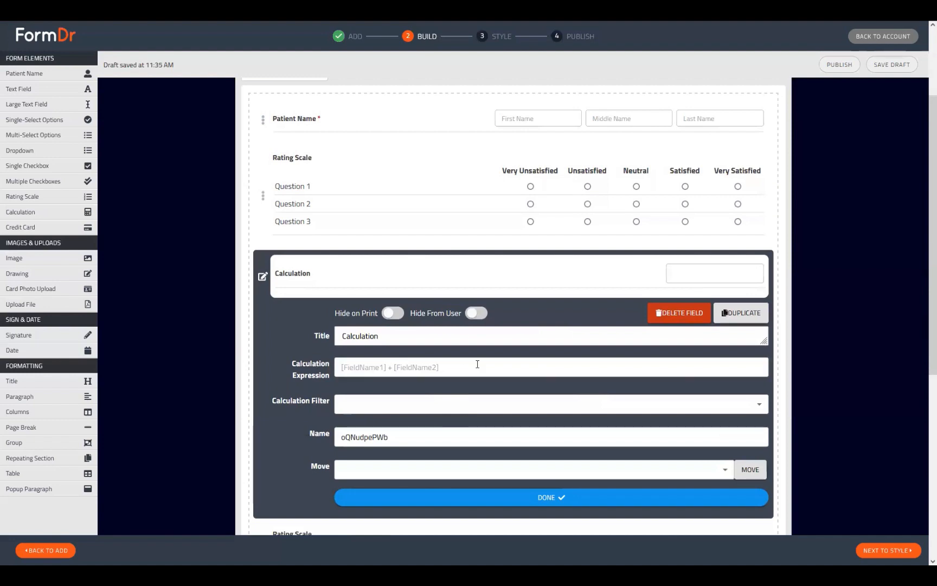
{"action": "left_click", "coordinate": [346, 364]}
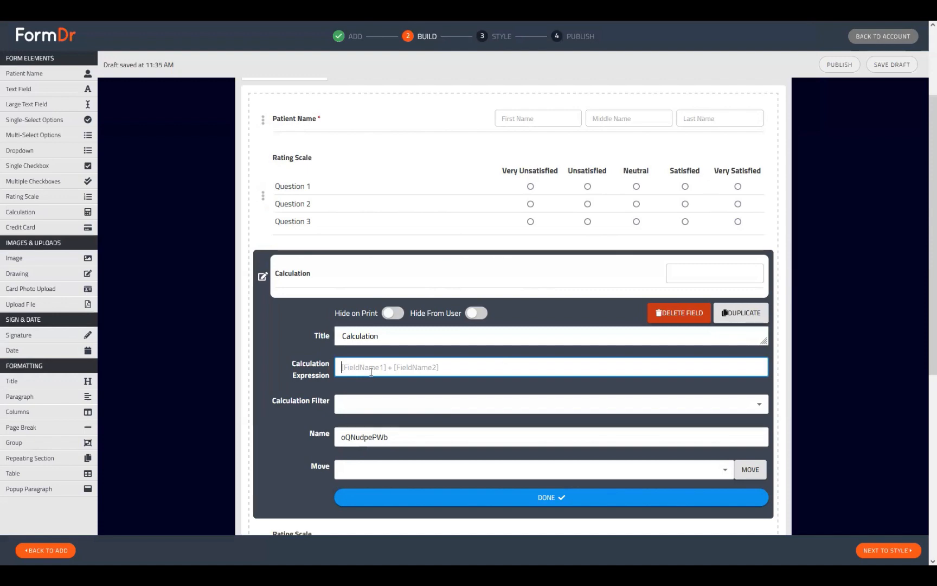
{"action": "type", "text": "[]+[]+"}
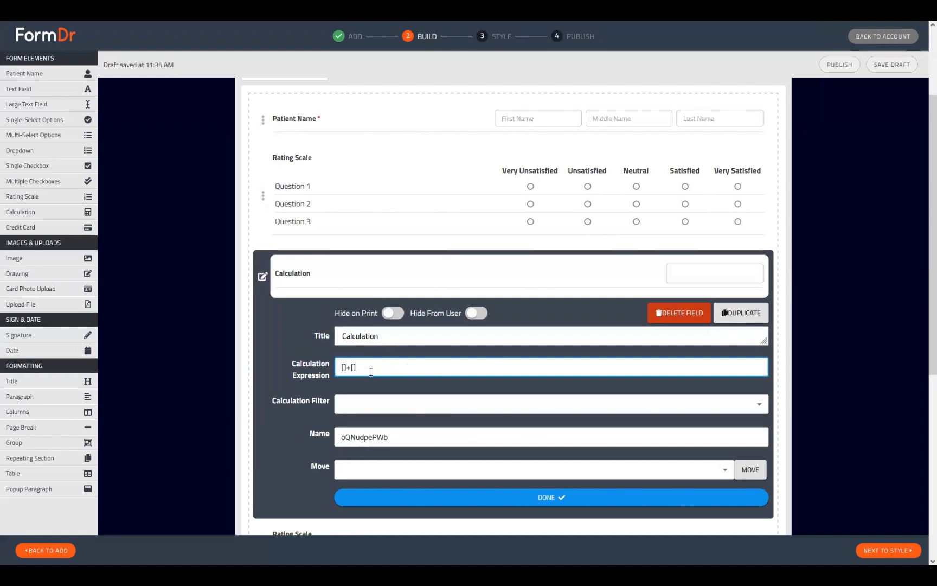
{"action": "type", "text": "[]"}
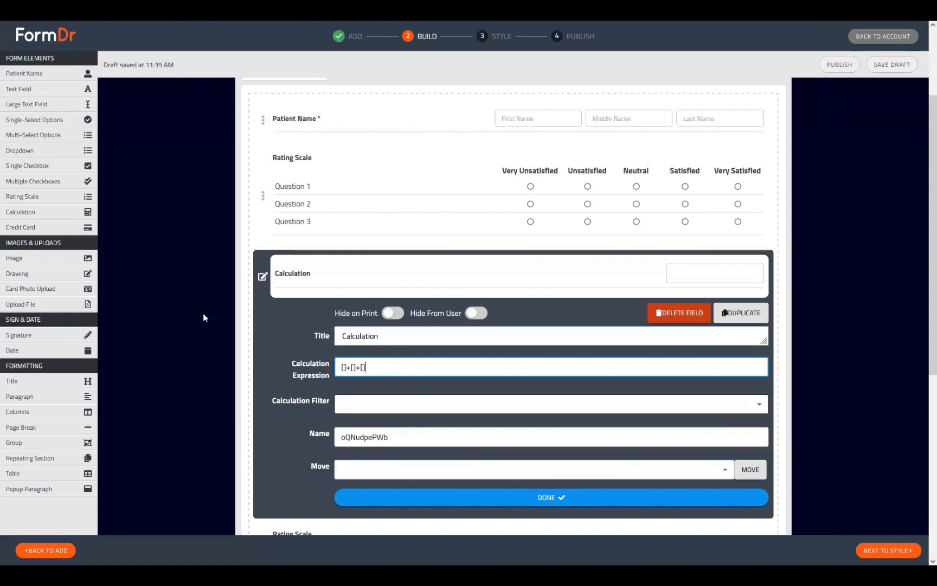
{"action": "left_click_drag", "start_coordinate": [341, 369], "coordinate": [376, 366]}
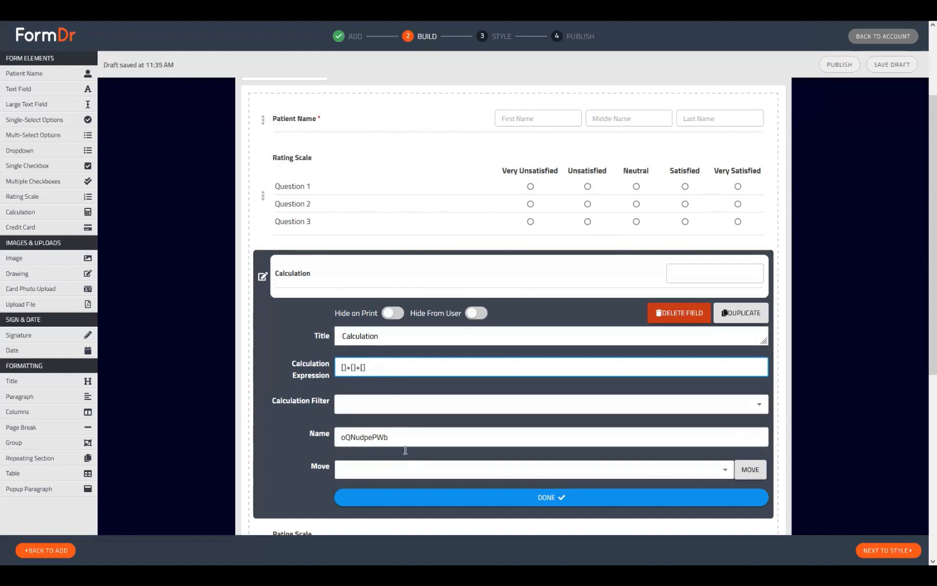
Copy Question 1's question name from the first Rating Scale into the first brackets of the first Calculation's expression.
{"action": "left_click", "coordinate": [263, 196]}
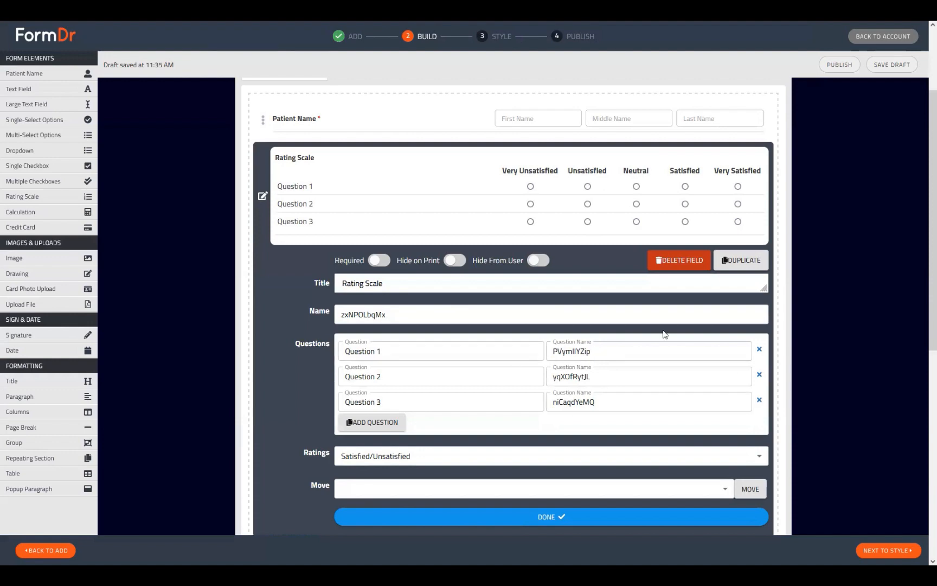
{"action": "left_click_drag", "start_coordinate": [617, 352], "coordinate": [491, 352]}
{"action": "key", "text": "ctrl+c"}
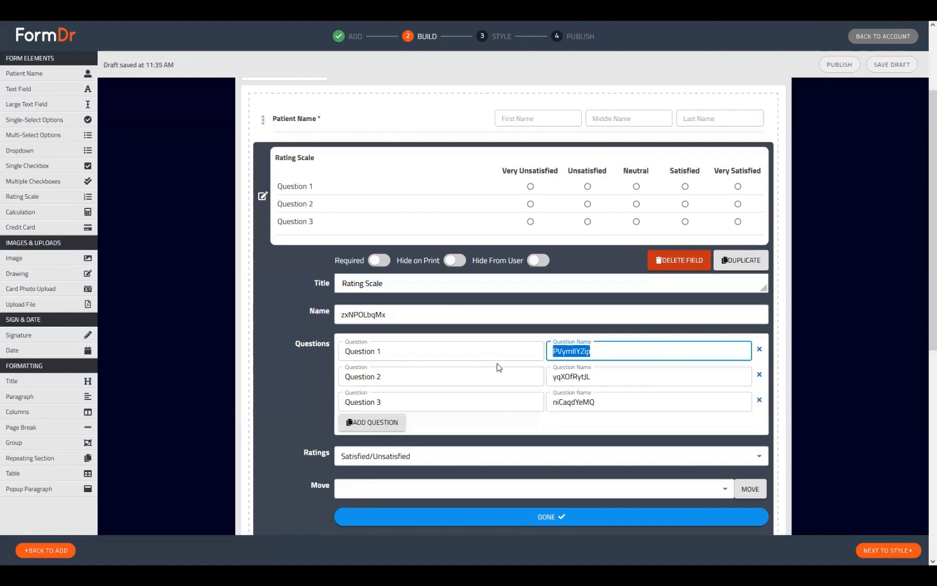
{"action": "scroll", "coordinate": [477, 380], "scroll_direction": "down", "scroll_amount": 3}
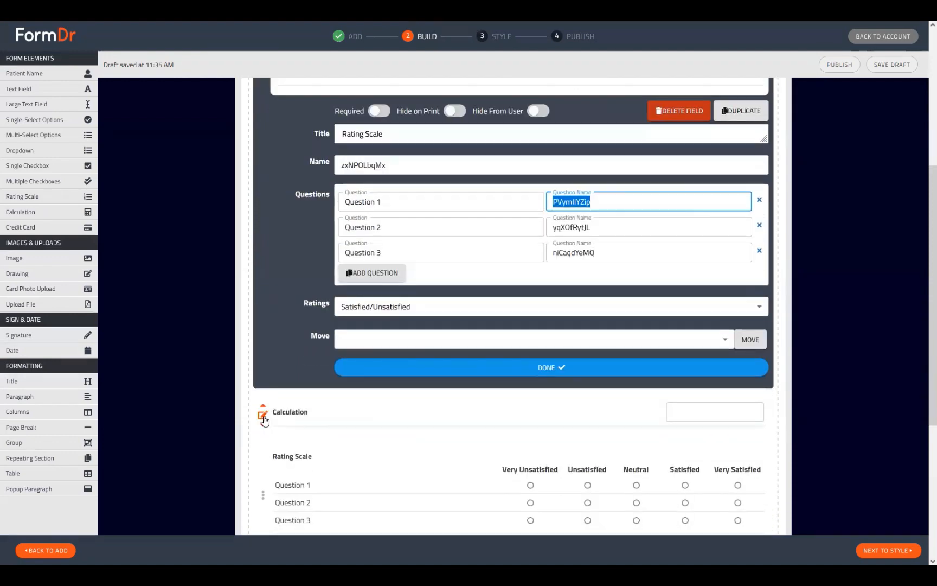
{"action": "left_click", "coordinate": [263, 417]}
{"action": "left_click", "coordinate": [344, 218]}
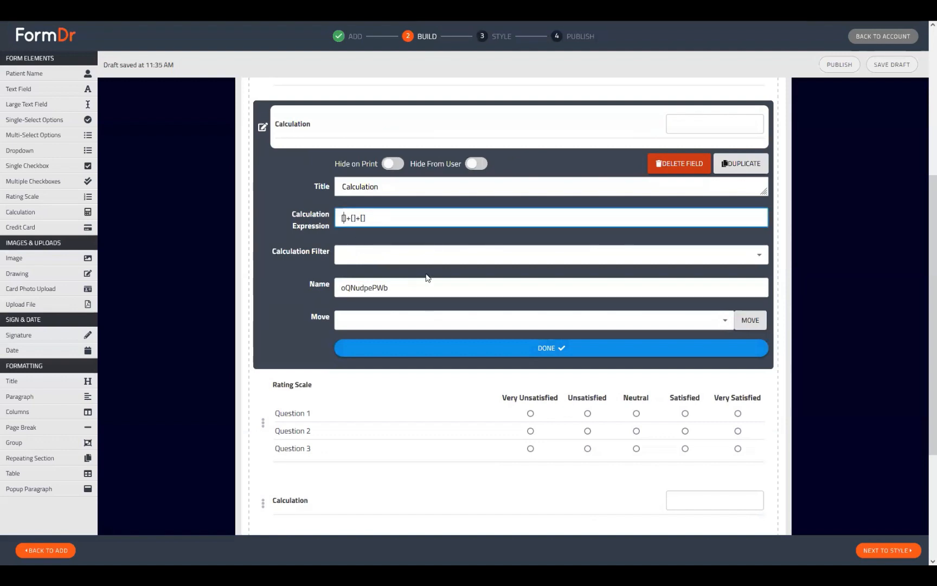
{"action": "key", "text": "ctrl+v"}
Copy Question 2's question name, yqXOfRytJL, from the first Rating Scale into the second brackets of the calculation expression.
{"action": "scroll", "coordinate": [387, 374], "scroll_direction": "up", "scroll_amount": 3}
{"action": "left_click", "coordinate": [263, 194]}
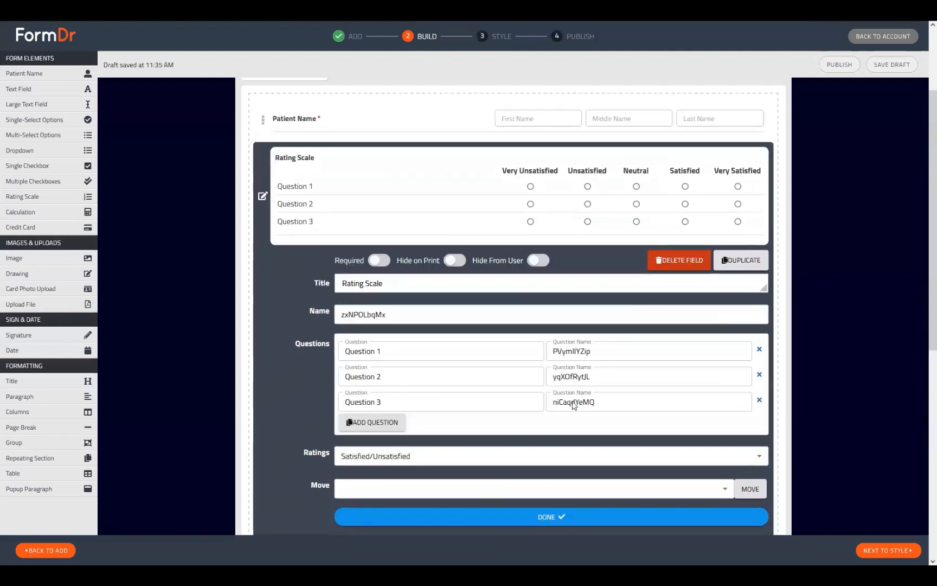
{"action": "left_click", "coordinate": [612, 383]}
{"action": "double_click", "coordinate": [612, 383]}
{"action": "key", "text": "ctrl+c"}
{"action": "left_click", "coordinate": [262, 195]}
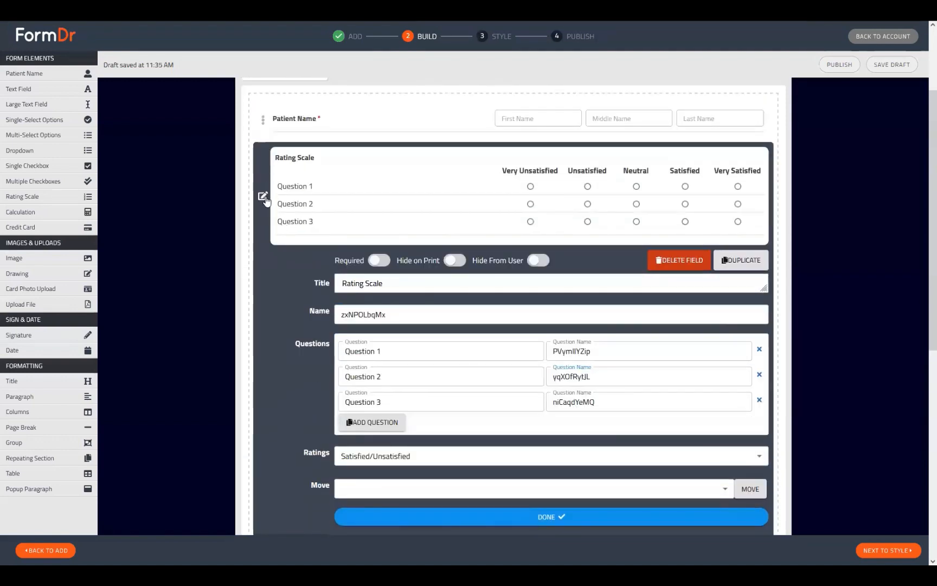
{"action": "left_click", "coordinate": [263, 276]}
{"action": "left_click", "coordinate": [391, 367]}
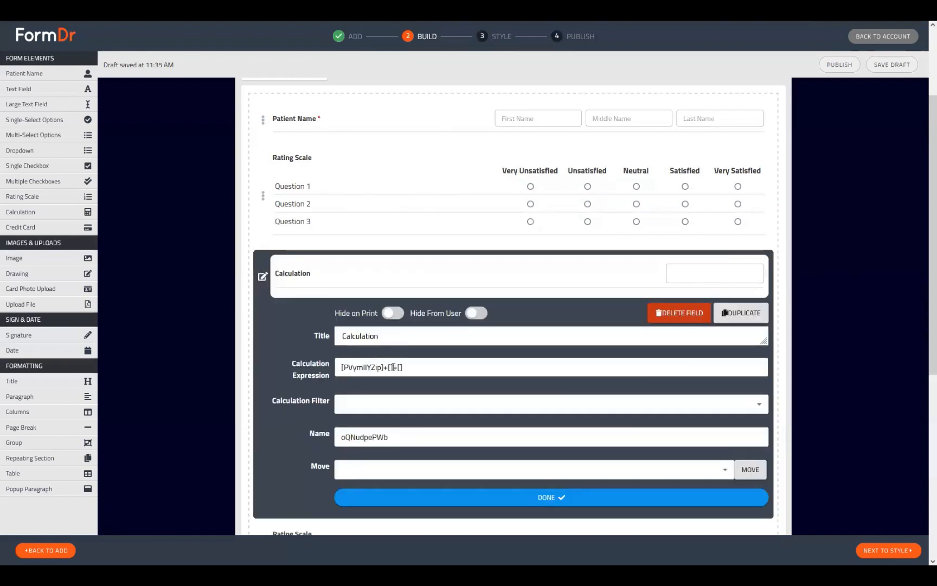
{"action": "key", "text": "ctrl+v"}
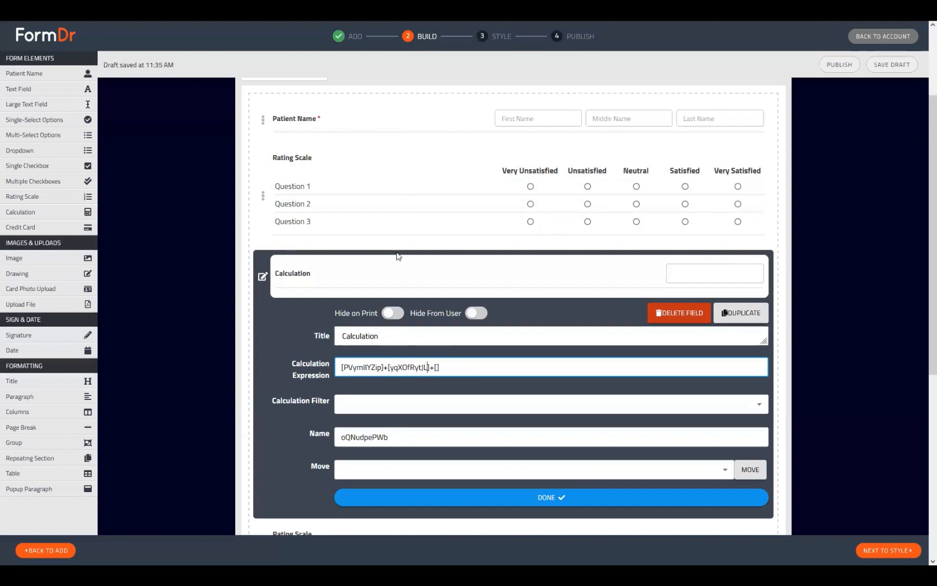
Copy Question 3's question name, niCaqdYeMQ, from the first Rating Scale into the third brackets of the calculation expression.
{"action": "left_click", "coordinate": [264, 200]}
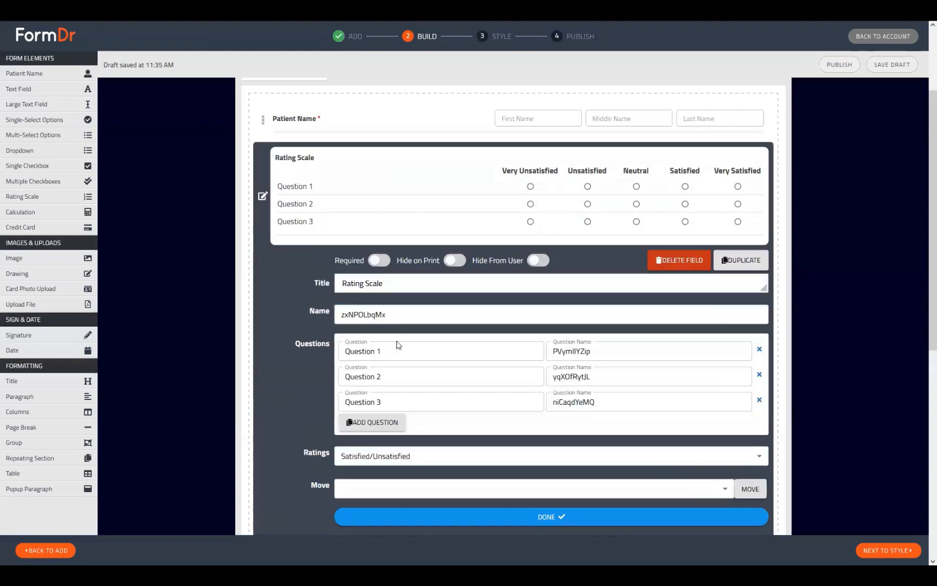
{"action": "left_click", "coordinate": [578, 397]}
{"action": "double_click", "coordinate": [577, 400]}
{"action": "key", "text": "ctrl+c"}
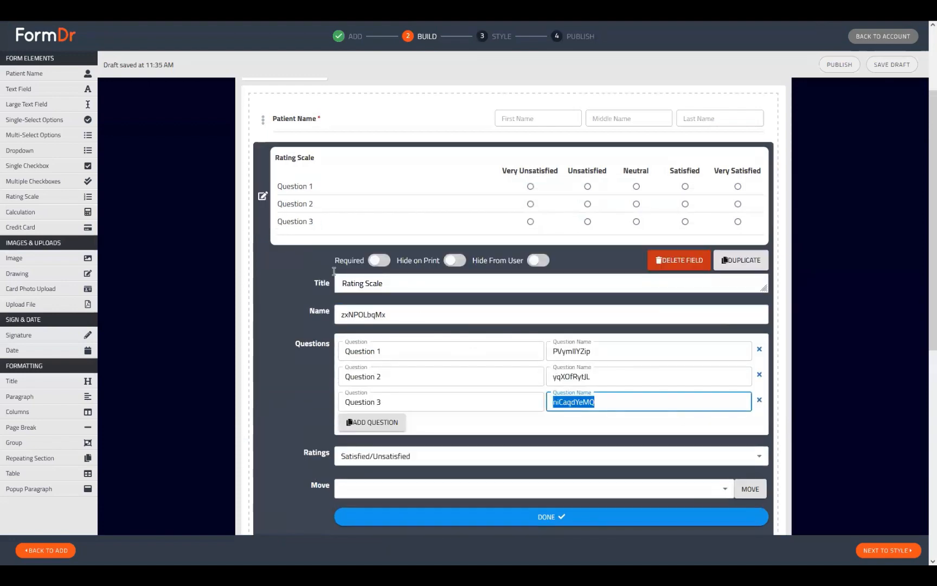
{"action": "left_click", "coordinate": [263, 196]}
{"action": "left_click", "coordinate": [263, 276]}
{"action": "left_click", "coordinate": [438, 369]}
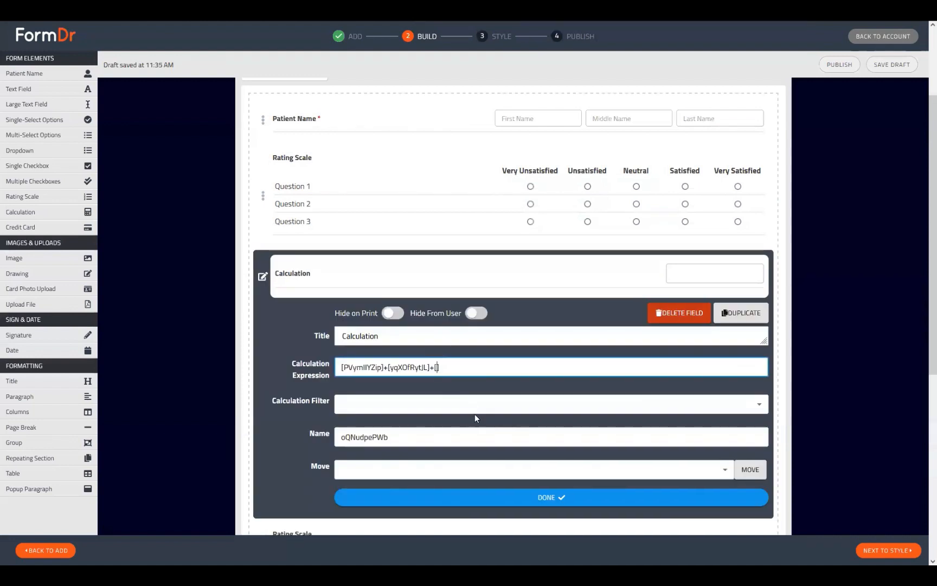
{"action": "key", "text": "ctrl+v"}
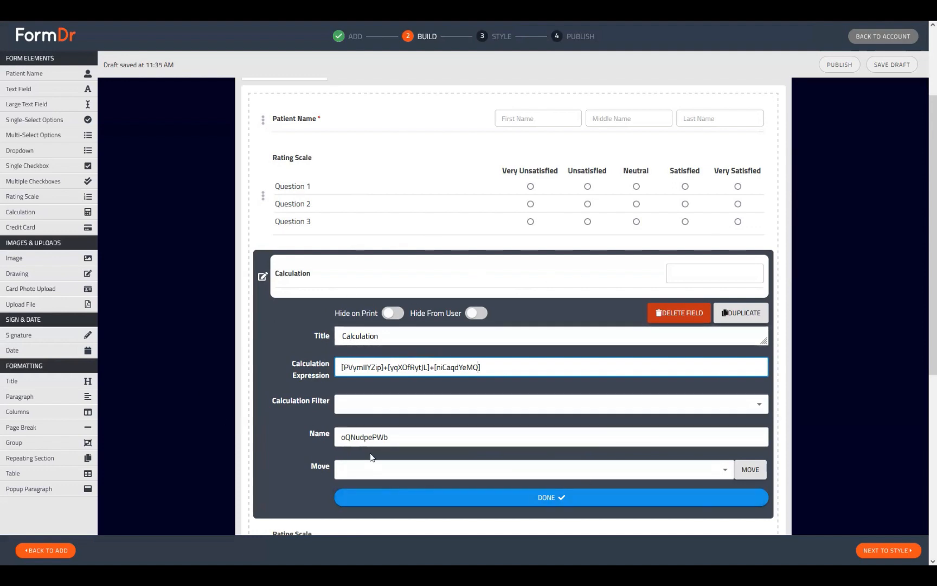
Examine the names and plus signs in the first Calculation's expression, and check them against the first Rating Scale's settings.
{"action": "left_click_drag", "start_coordinate": [419, 370], "coordinate": [504, 371]}
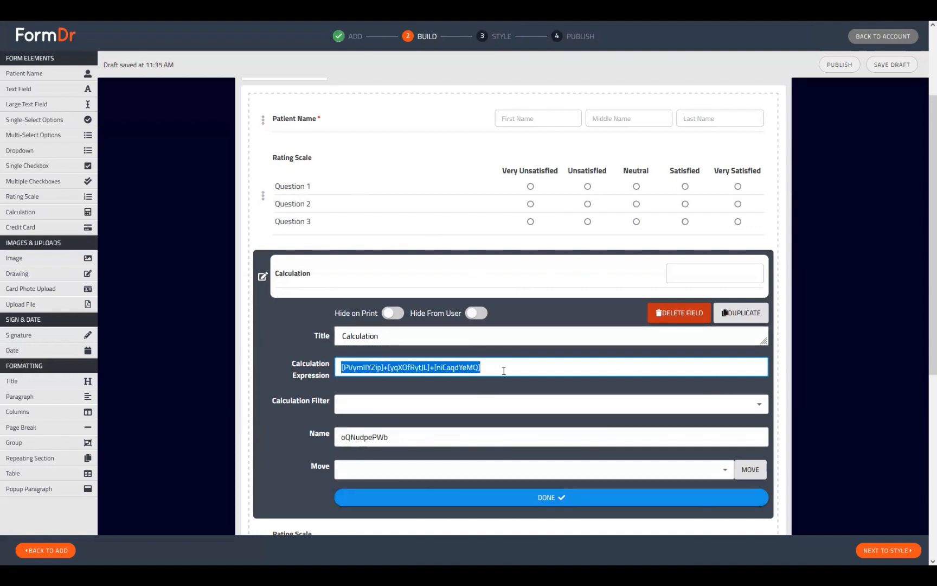
{"action": "left_click", "coordinate": [424, 367]}
{"action": "left_click_drag", "start_coordinate": [435, 368], "coordinate": [429, 367]}
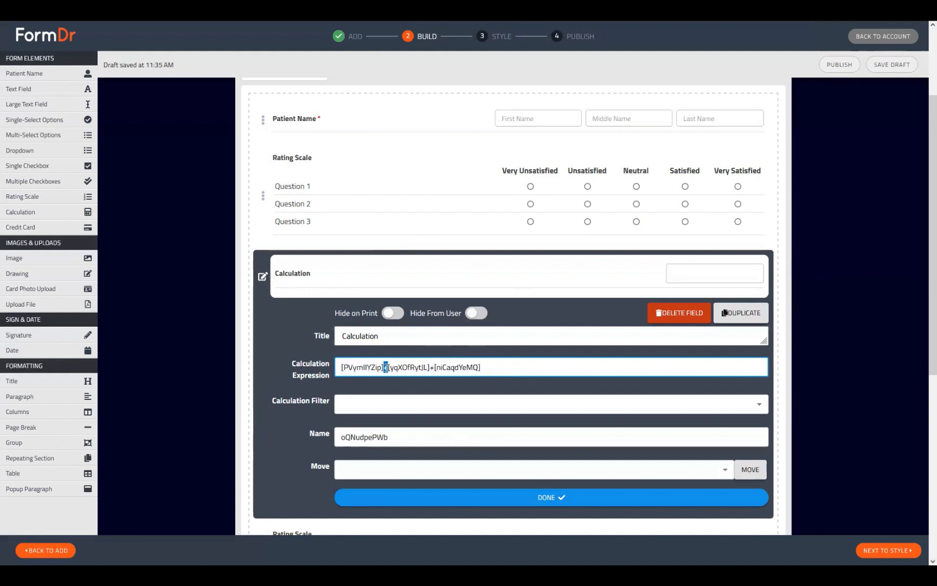
{"action": "left_click", "coordinate": [339, 356]}
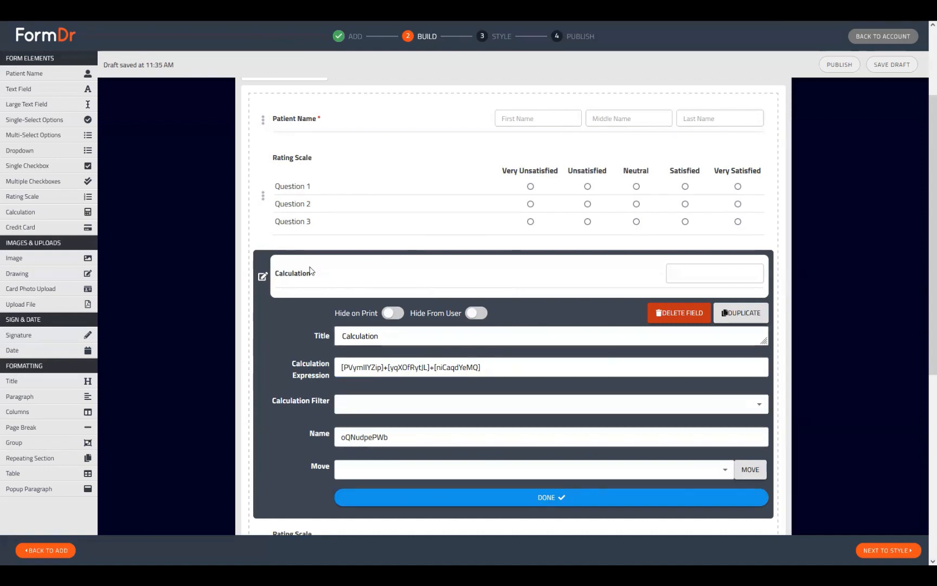
{"action": "mouse_move", "coordinate": [264, 200]}
{"action": "left_click", "coordinate": [262, 196]}
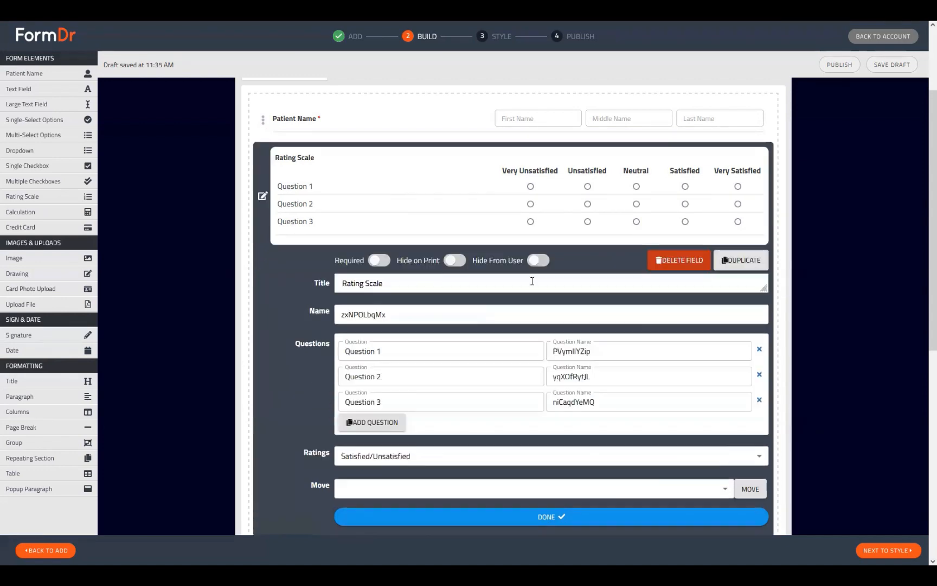
{"action": "left_click", "coordinate": [263, 199]}
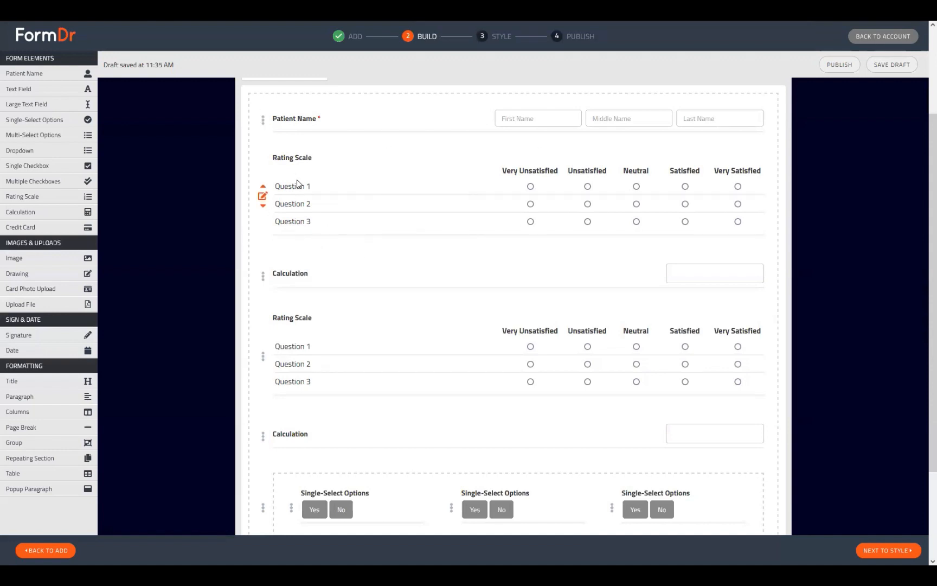
{"action": "left_click_drag", "start_coordinate": [621, 278], "coordinate": [589, 275]}
Try "PHQ-9" as the first Rating Scale's title, and undo the title change.
{"action": "left_click", "coordinate": [262, 197]}
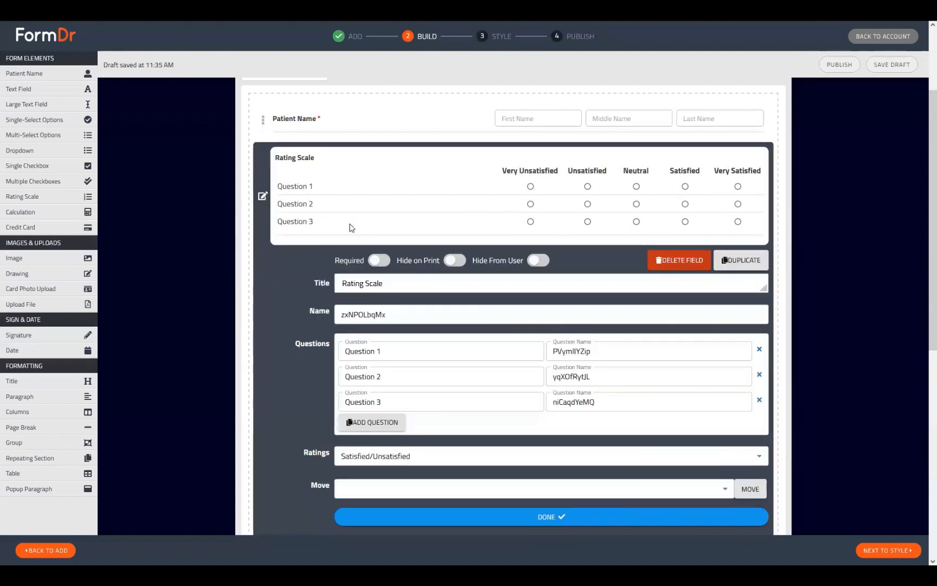
{"action": "left_click_drag", "start_coordinate": [439, 286], "coordinate": [326, 279]}
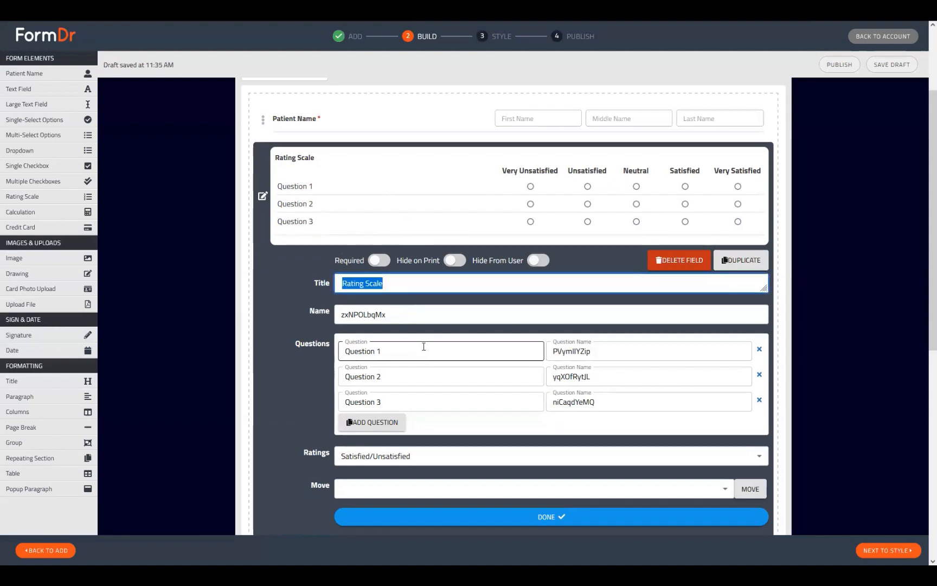
{"action": "type", "text": "PH"}
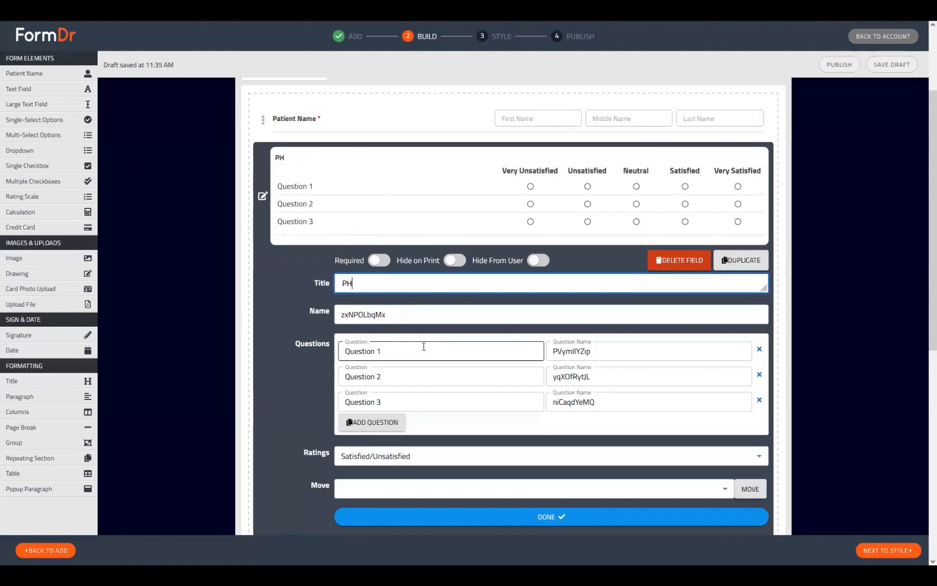
{"action": "type", "text": "Q-9"}
{"action": "key", "text": "ctrl+z"}
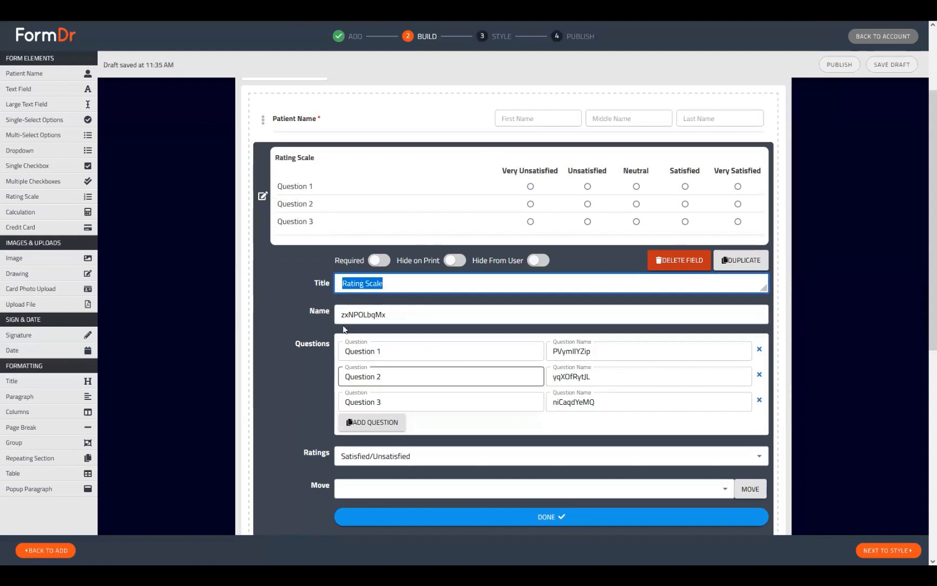
Examine the first Rating Scale's name, its three questions and the question name beside each one.
{"action": "left_click_drag", "start_coordinate": [393, 314], "coordinate": [322, 312]}
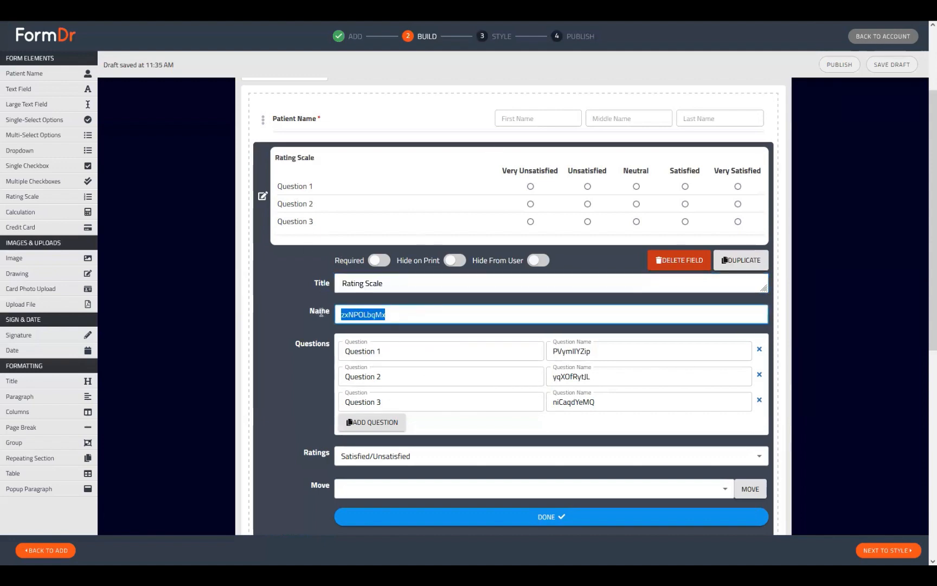
{"action": "left_click", "coordinate": [398, 305]}
{"action": "left_click_drag", "start_coordinate": [398, 304], "coordinate": [302, 298]}
{"action": "left_click", "coordinate": [409, 306]}
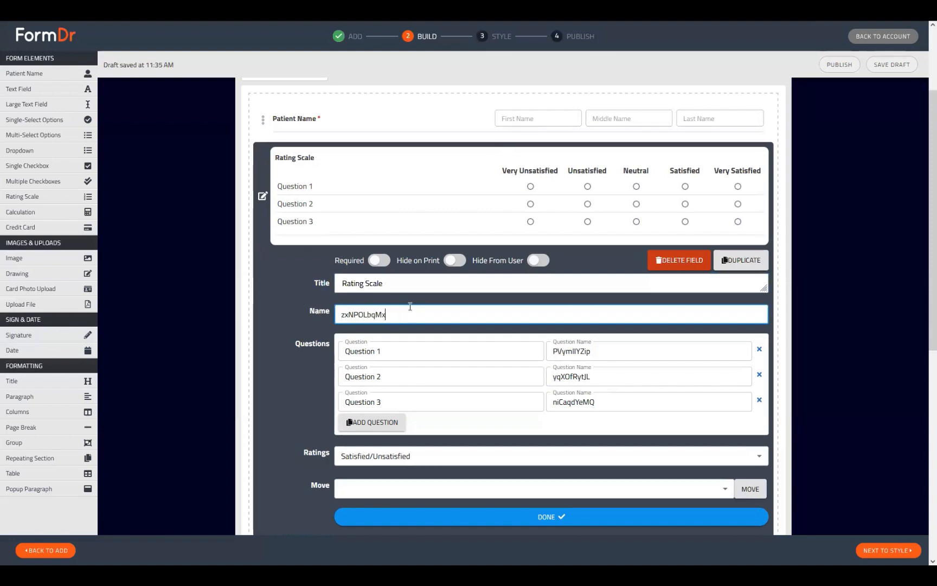
{"action": "key", "text": "ctrl+a"}
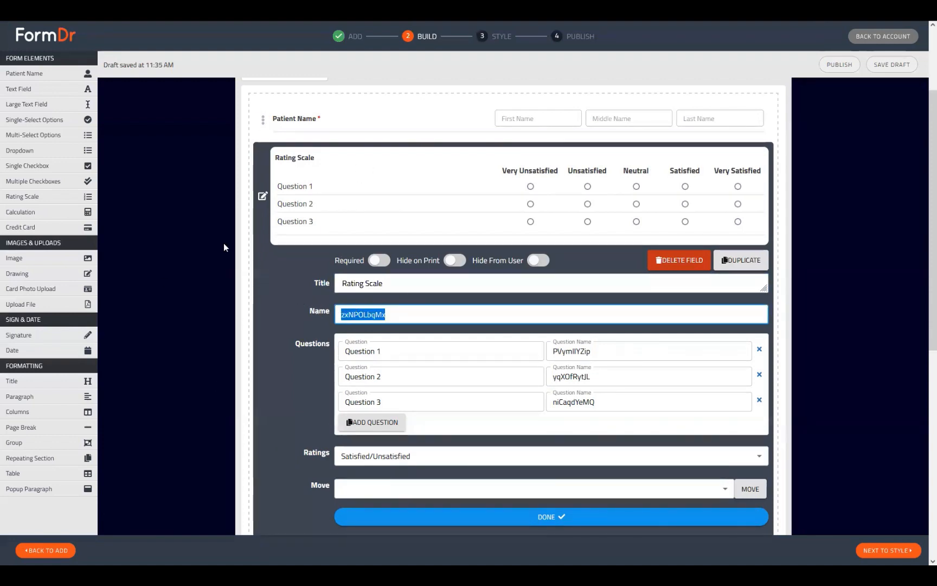
{"action": "left_click", "coordinate": [368, 320]}
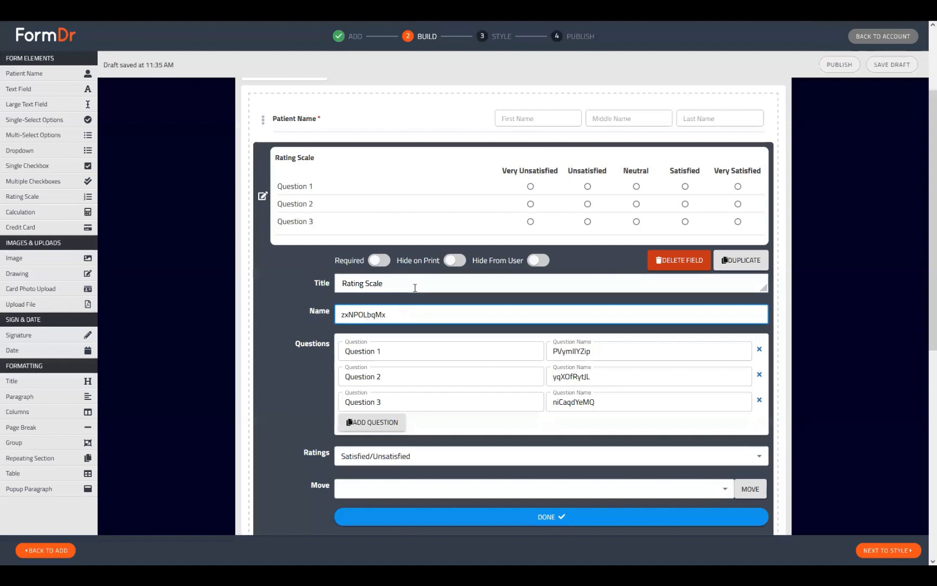
{"action": "scroll", "coordinate": [420, 296], "scroll_direction": "down", "scroll_amount": 2}
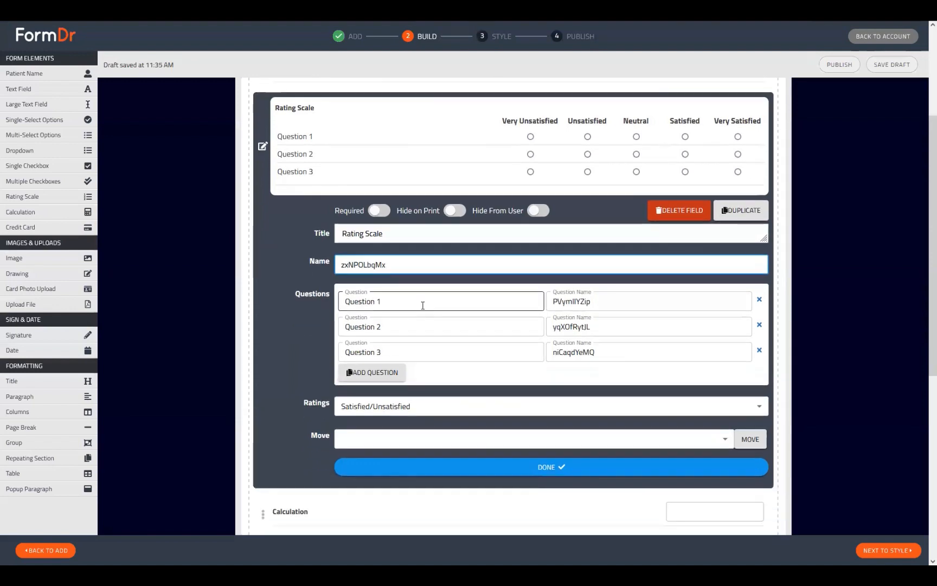
{"action": "left_click_drag", "start_coordinate": [354, 251], "coordinate": [410, 248]}
{"action": "left_click", "coordinate": [410, 247]}
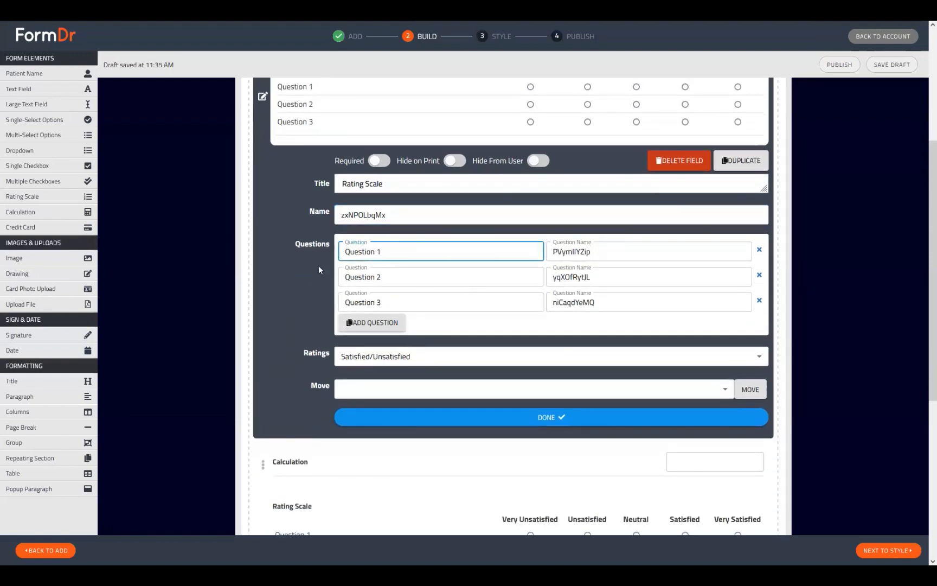
{"action": "left_click_drag", "start_coordinate": [356, 271], "coordinate": [431, 271]}
{"action": "left_click", "coordinate": [431, 271]}
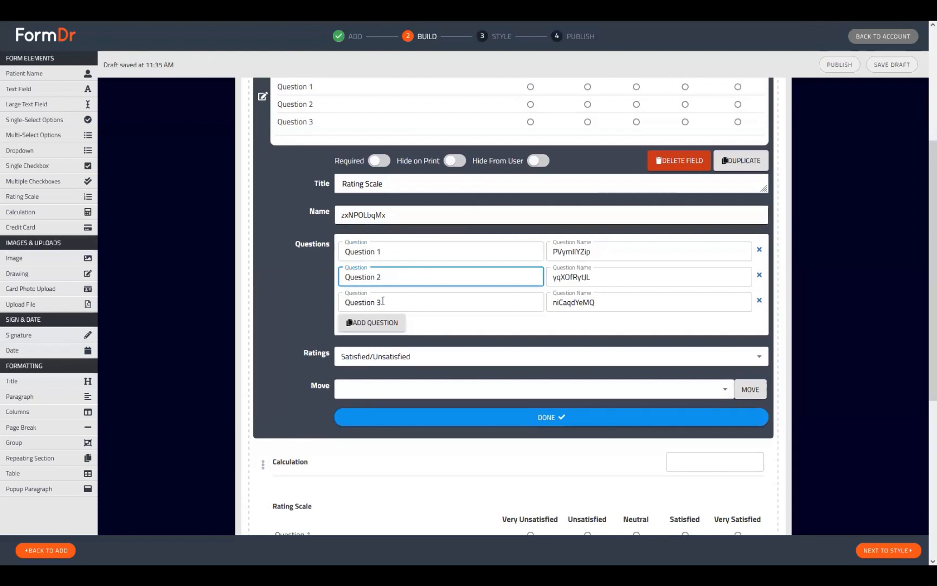
{"action": "scroll", "coordinate": [440, 270], "scroll_direction": "down", "scroll_amount": 1}
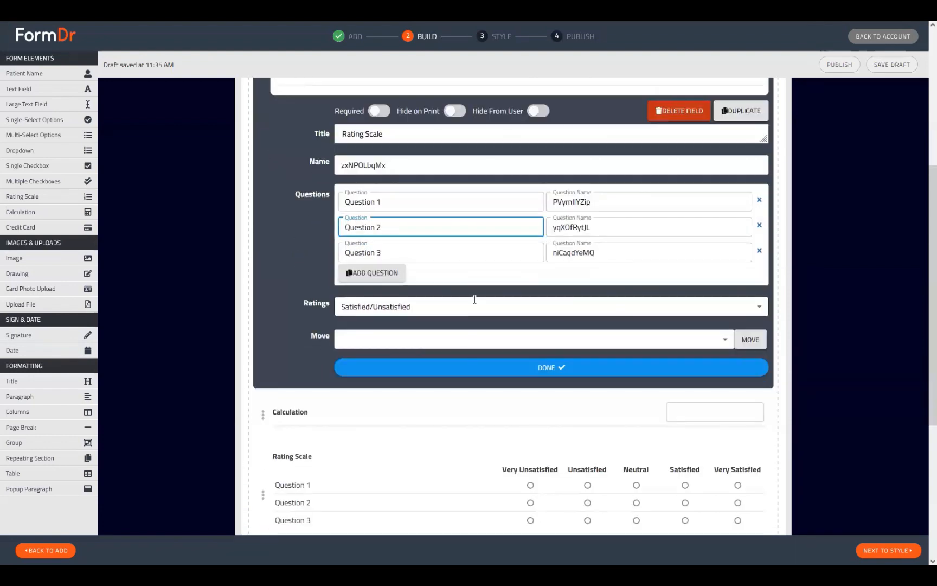
{"action": "double_click", "coordinate": [609, 204]}
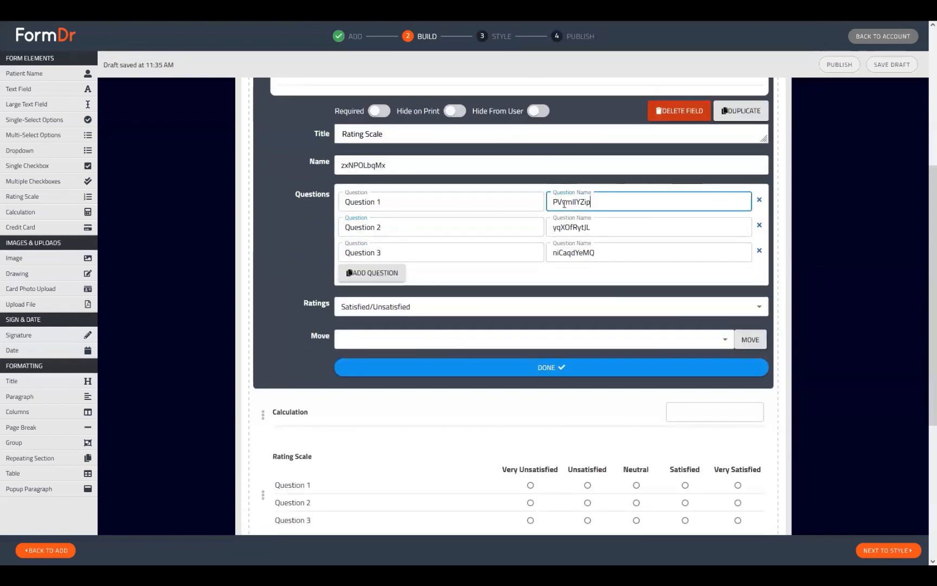
{"action": "double_click", "coordinate": [651, 227]}
{"action": "left_click_drag", "start_coordinate": [652, 252], "coordinate": [551, 253]}
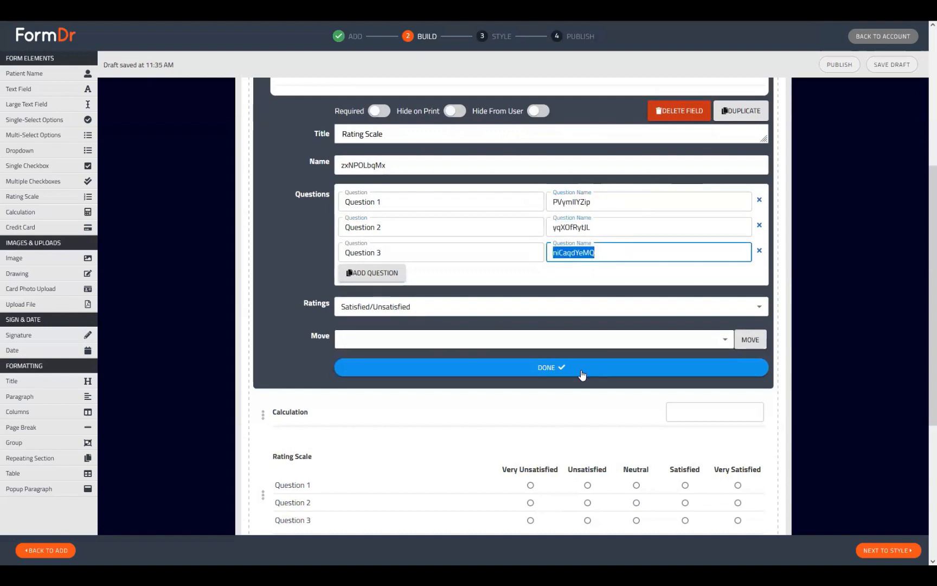
Add Question 4 and Question 5 to the first Rating Scale, and remove both of them.
{"action": "left_click", "coordinate": [387, 273]}
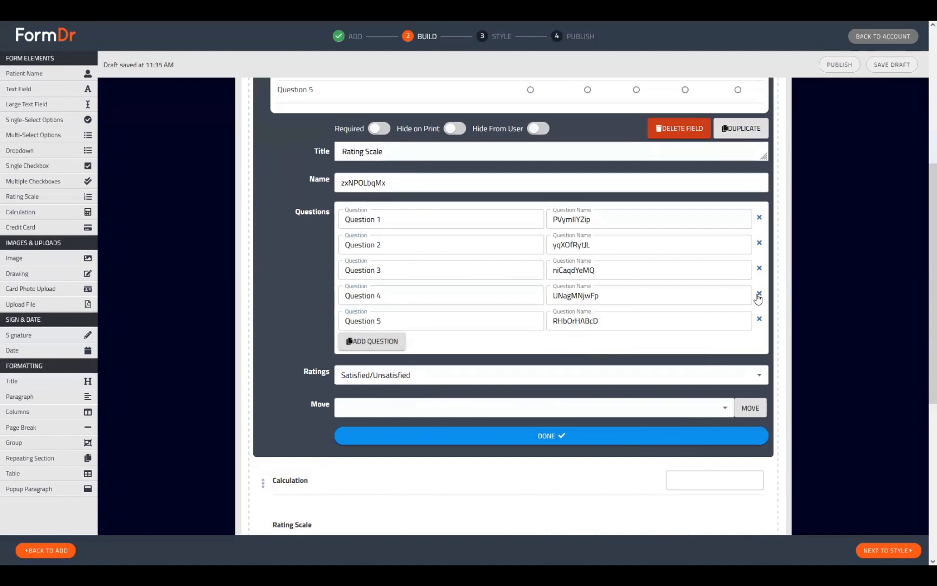
{"action": "left_click", "coordinate": [759, 294]}
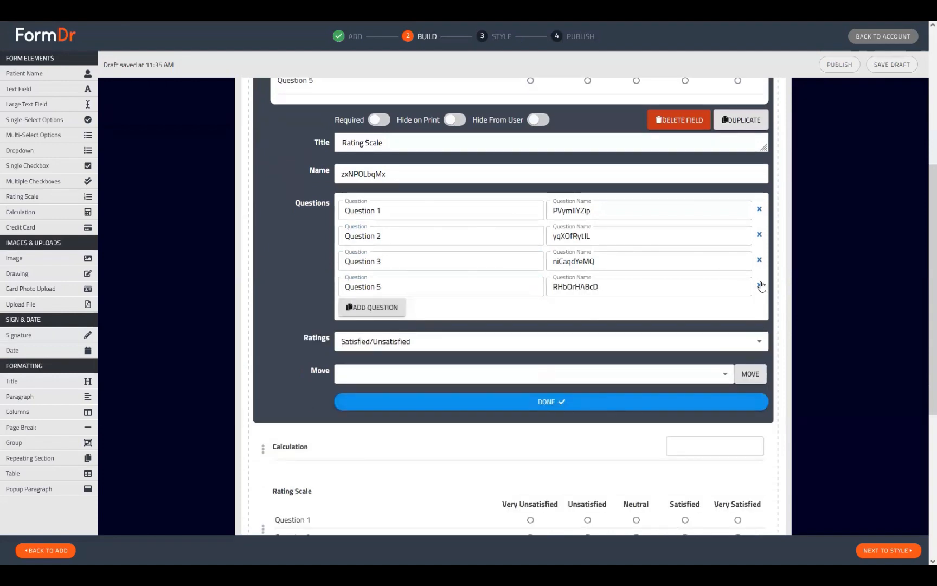
{"action": "left_click", "coordinate": [760, 287]}
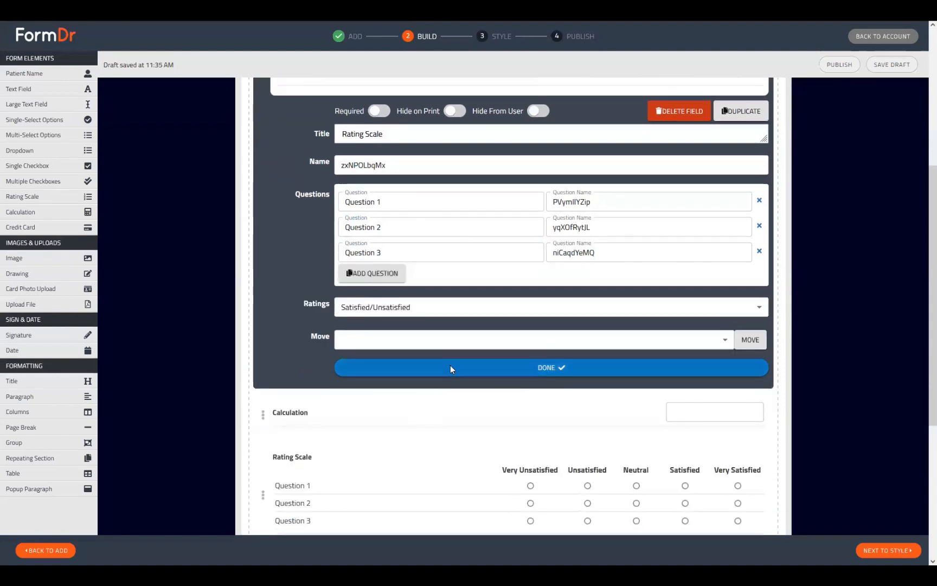
Examine the first Rating Scale's column labels, and try the Agree/Disagree ratings on it.
{"action": "scroll", "coordinate": [498, 396], "scroll_direction": "up", "scroll_amount": 3}
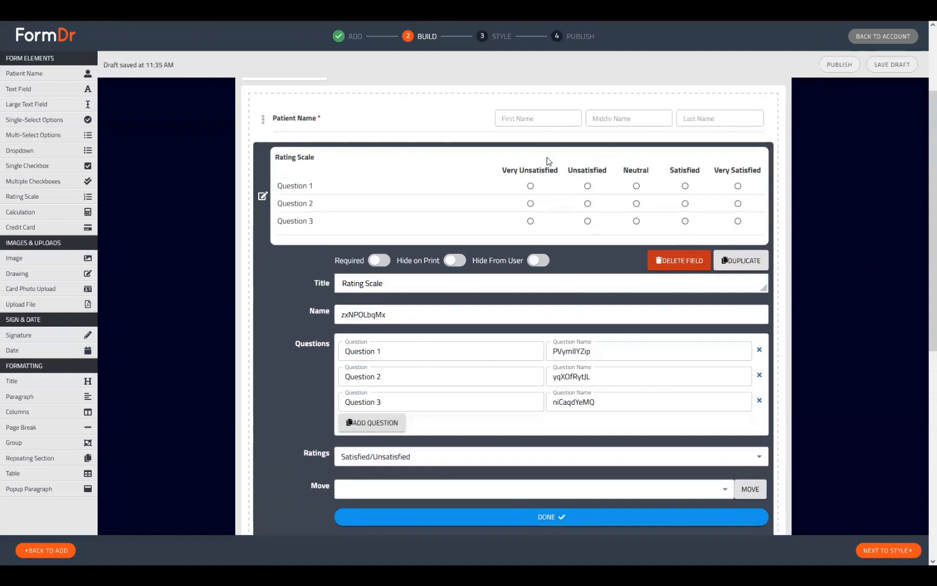
{"action": "left_click_drag", "start_coordinate": [497, 173], "coordinate": [760, 165]}
{"action": "left_click", "coordinate": [746, 209]}
{"action": "left_click_drag", "start_coordinate": [510, 174], "coordinate": [754, 170]}
{"action": "left_click", "coordinate": [754, 171]}
{"action": "scroll", "coordinate": [656, 204], "scroll_direction": "down", "scroll_amount": 2}
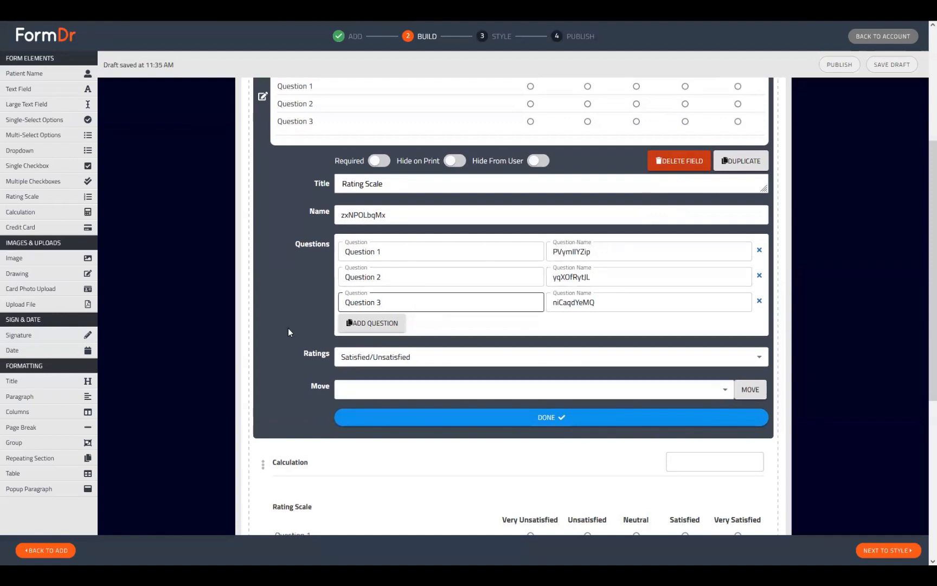
{"action": "left_click", "coordinate": [358, 364]}
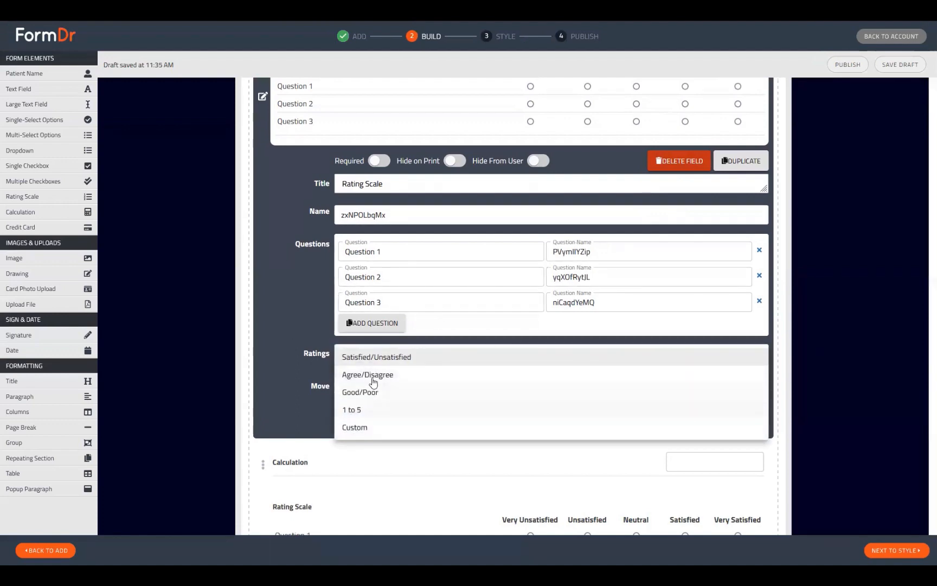
{"action": "left_click", "coordinate": [373, 374]}
{"action": "scroll", "coordinate": [398, 412], "scroll_direction": "down", "scroll_amount": 1}
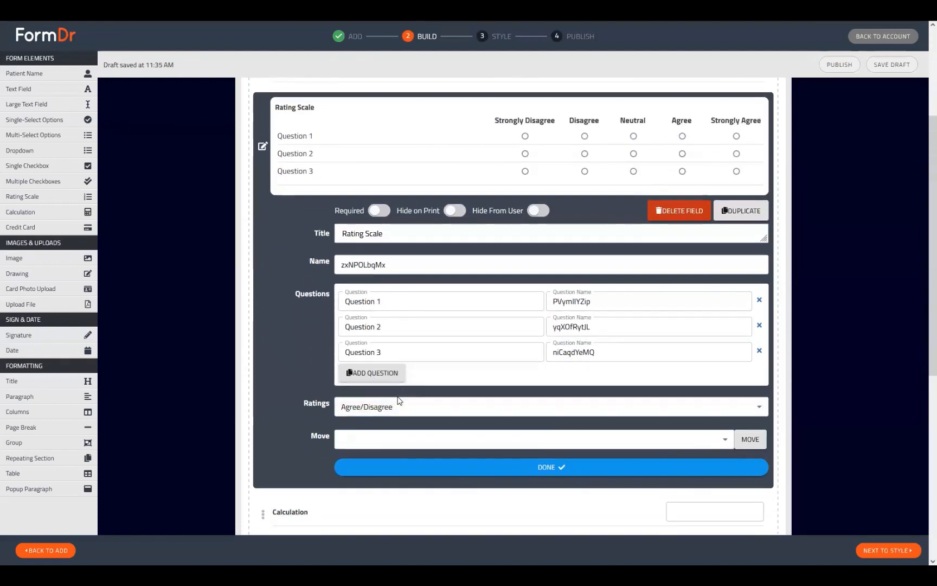
Set the first Rating Scale's ratings to Good/Poor, and convert them into Custom ratings.
{"action": "left_click", "coordinate": [392, 424]}
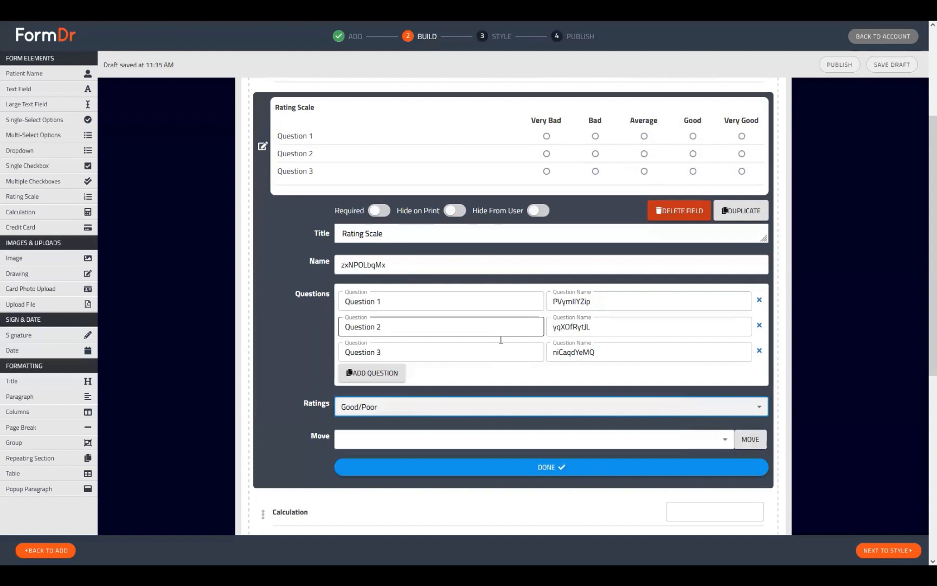
{"action": "left_click", "coordinate": [414, 408]}
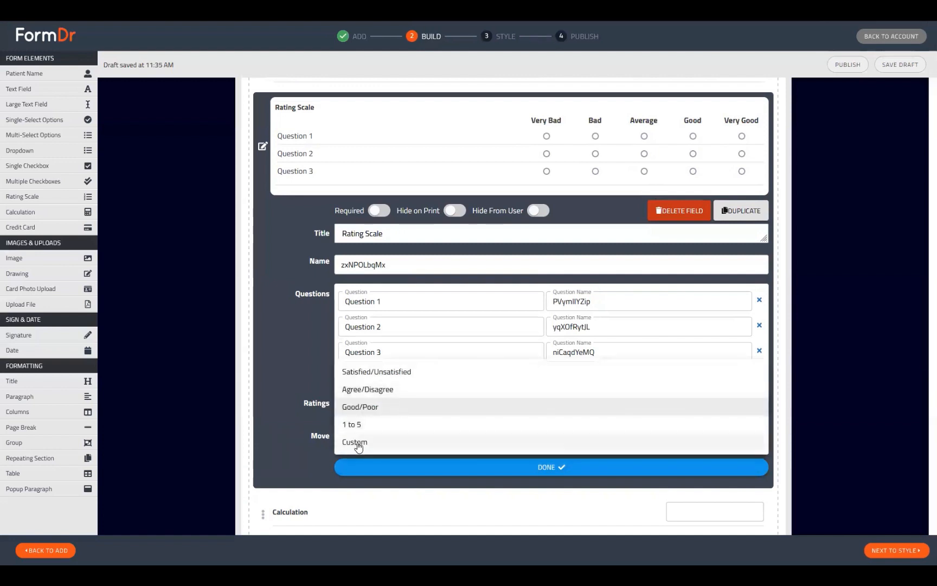
{"action": "left_click", "coordinate": [356, 442]}
{"action": "scroll", "coordinate": [529, 462], "scroll_direction": "down", "scroll_amount": 1}
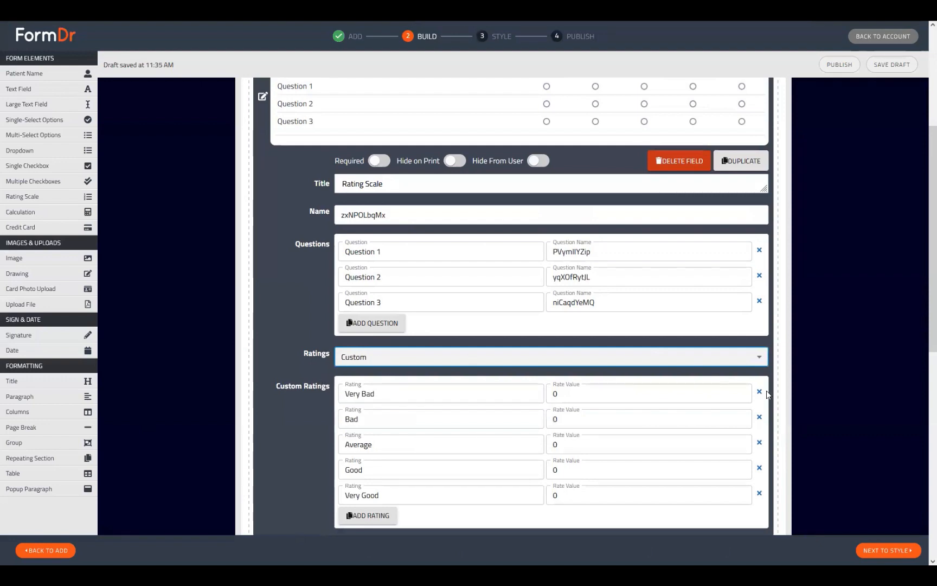
{"action": "scroll", "coordinate": [468, 450], "scroll_direction": "up", "scroll_amount": 1}
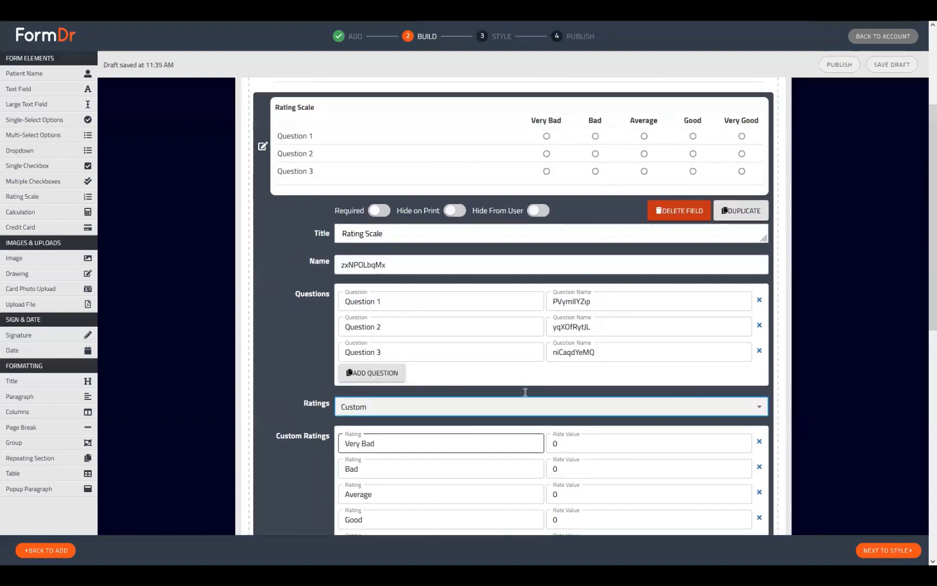
Remove the Very Bad and Very Good entries from the first Rating Scale's custom ratings.
{"action": "scroll", "coordinate": [708, 473], "scroll_direction": "down", "scroll_amount": 2}
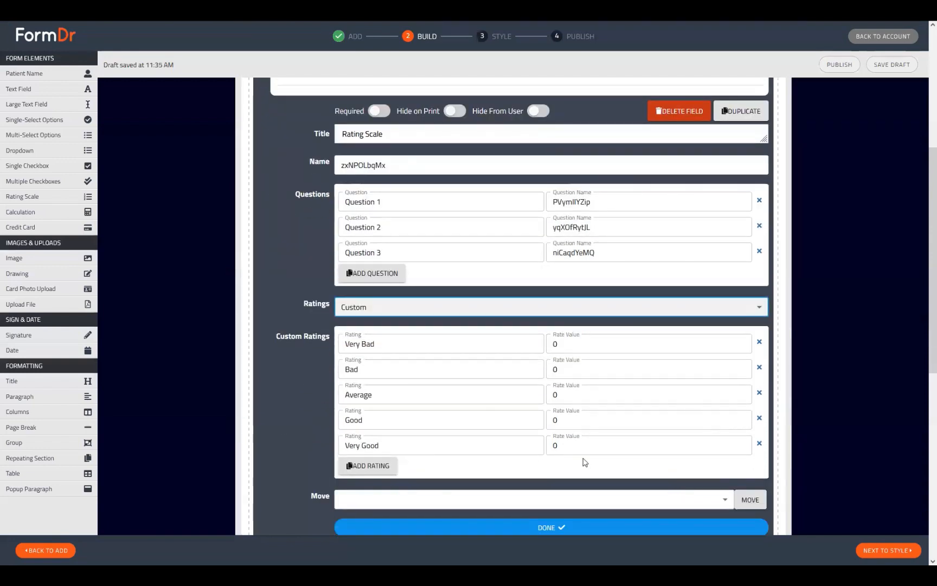
{"action": "left_click", "coordinate": [759, 342]}
{"action": "left_click", "coordinate": [759, 419]}
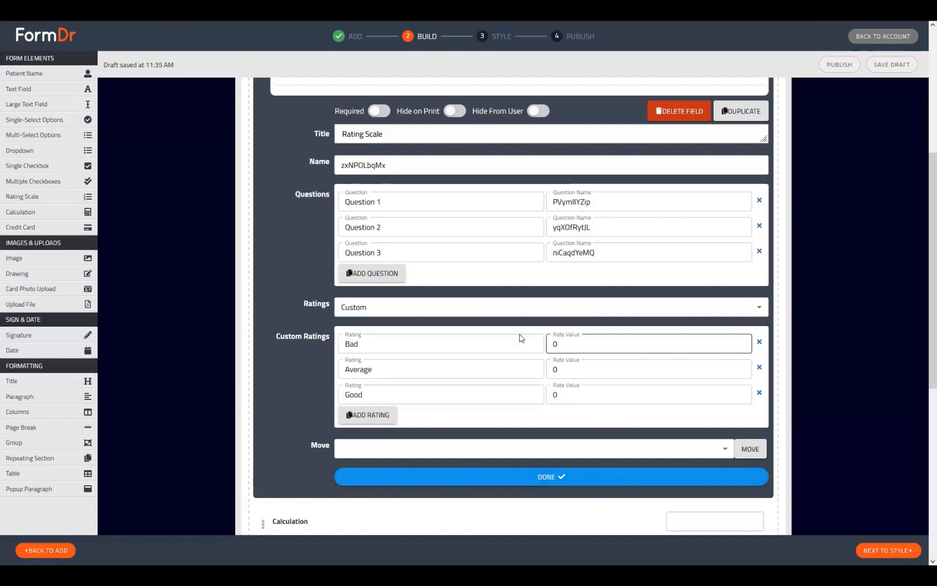
Set the rate values in the first Rating Scale to 1 for Average and 2 for Good.
{"action": "scroll", "coordinate": [552, 353], "scroll_direction": "down", "scroll_amount": 1}
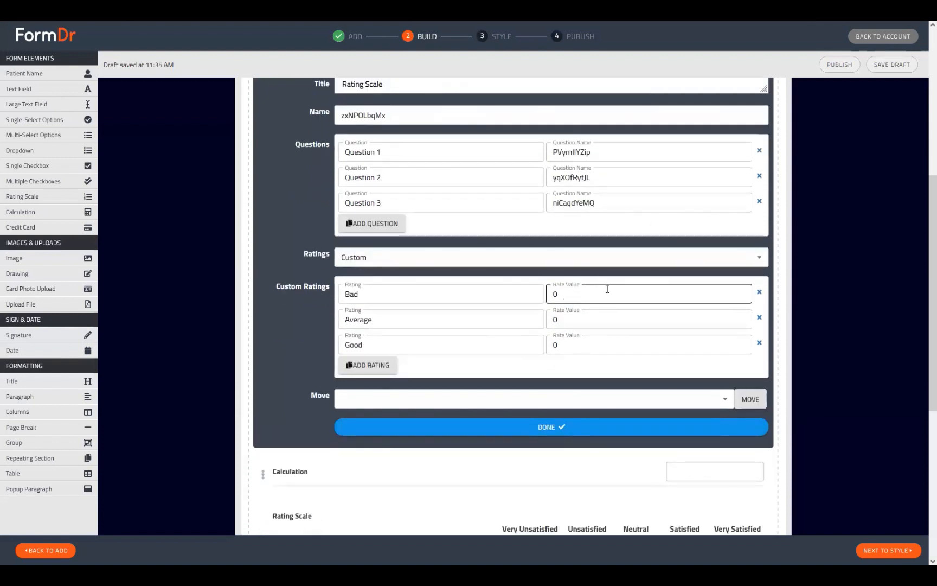
{"action": "left_click_drag", "start_coordinate": [588, 319], "coordinate": [498, 326]}
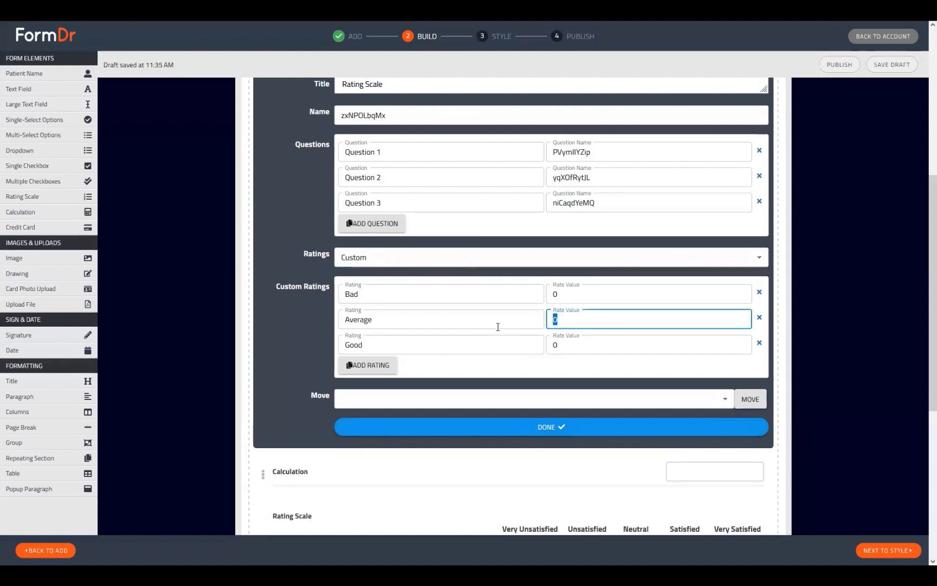
{"action": "type", "text": "1"}
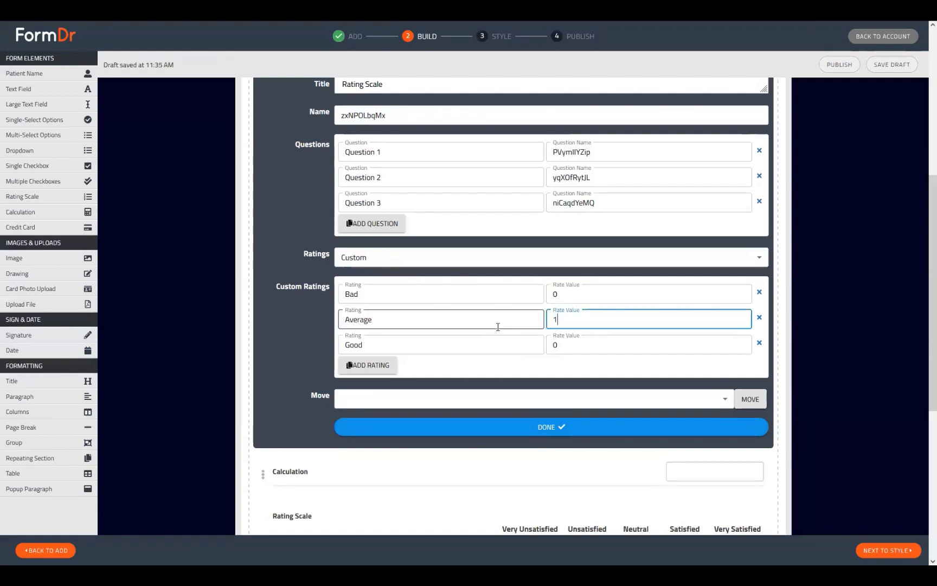
{"action": "key", "text": "Tab"}
{"action": "key", "text": "Tab"}
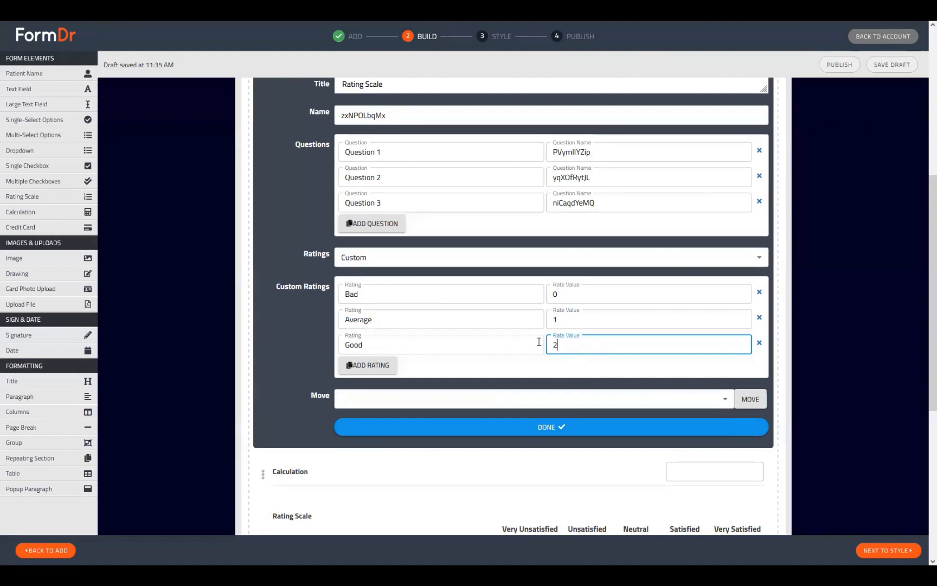
Examine the first Rating Scale's preview with its custom rating columns, and its three question names.
{"action": "scroll", "coordinate": [552, 396], "scroll_direction": "up", "scroll_amount": 1}
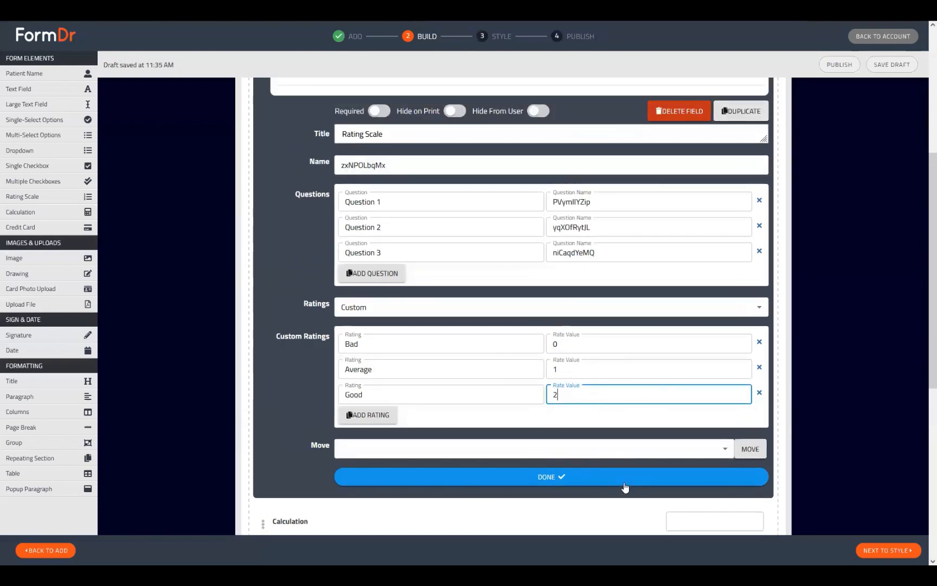
{"action": "scroll", "coordinate": [624, 488], "scroll_direction": "up", "scroll_amount": 1}
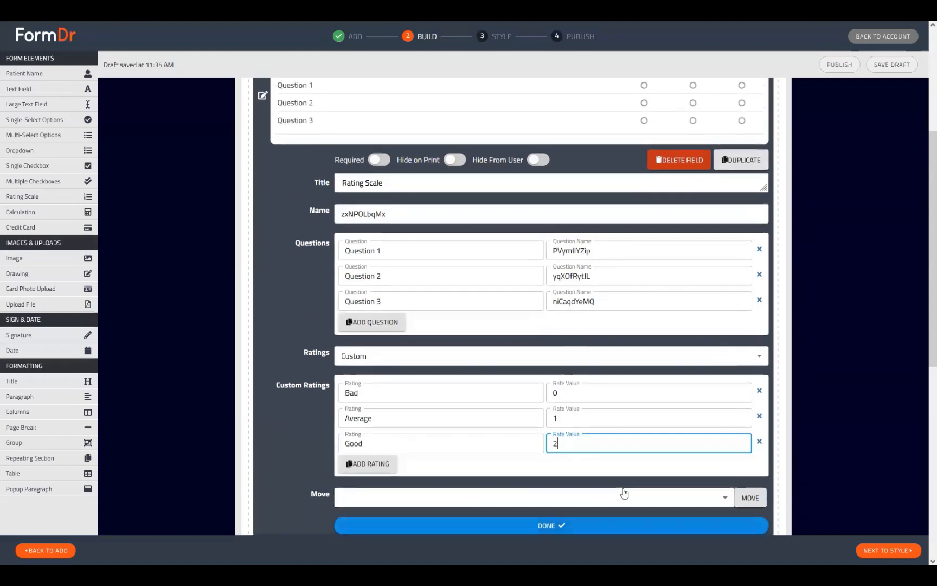
{"action": "scroll", "coordinate": [561, 460], "scroll_direction": "up", "scroll_amount": 1}
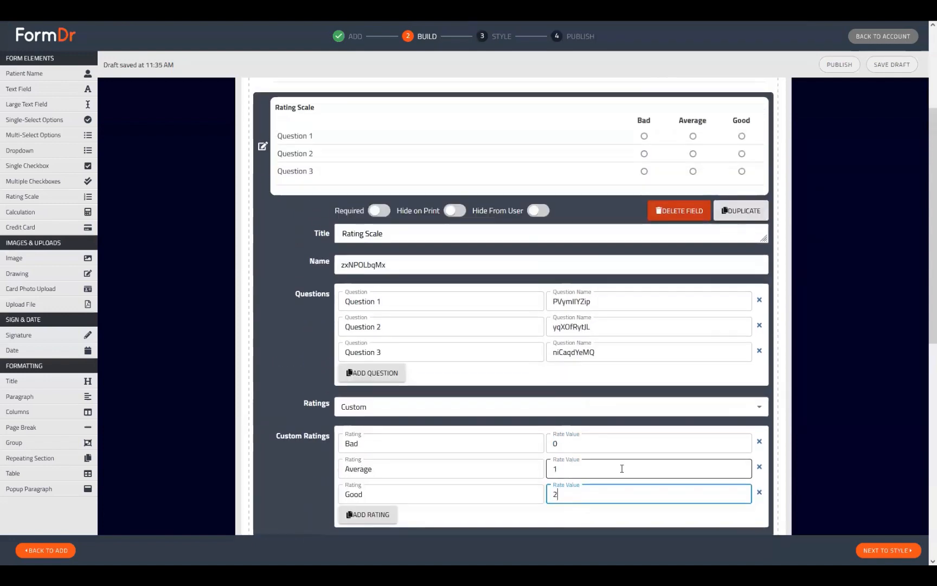
{"action": "double_click", "coordinate": [588, 303]}
{"action": "left_click_drag", "start_coordinate": [603, 326], "coordinate": [516, 327]}
{"action": "left_click_drag", "start_coordinate": [610, 353], "coordinate": [514, 349]}
{"action": "scroll", "coordinate": [542, 469], "scroll_direction": "down", "scroll_amount": 2}
{"action": "scroll", "coordinate": [512, 470], "scroll_direction": "down", "scroll_amount": 2}
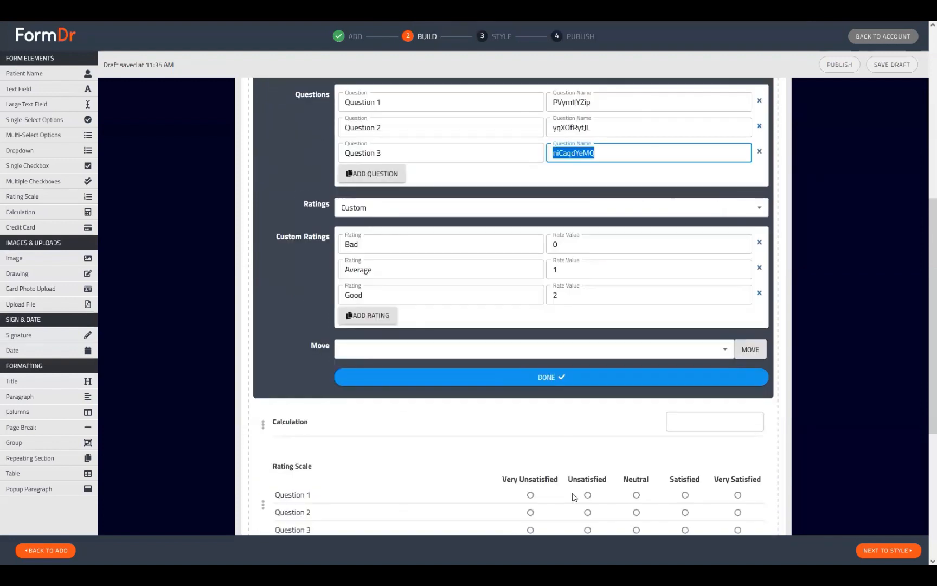
Examine the calculation expression of the Calculation below the first Rating Scale, and close its settings.
{"action": "mouse_move", "coordinate": [263, 426]}
{"action": "left_click", "coordinate": [291, 422]}
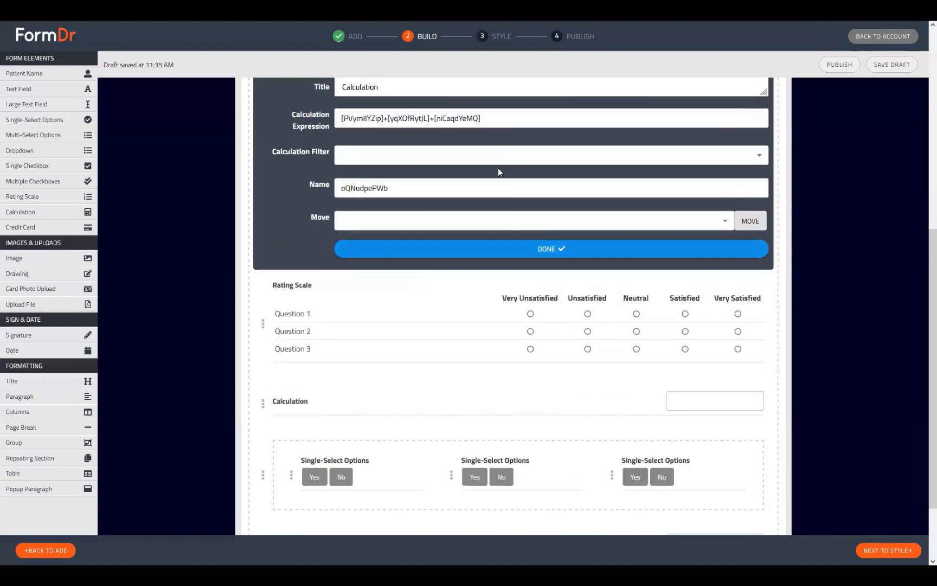
{"action": "scroll", "coordinate": [410, 340], "scroll_direction": "up", "scroll_amount": 1}
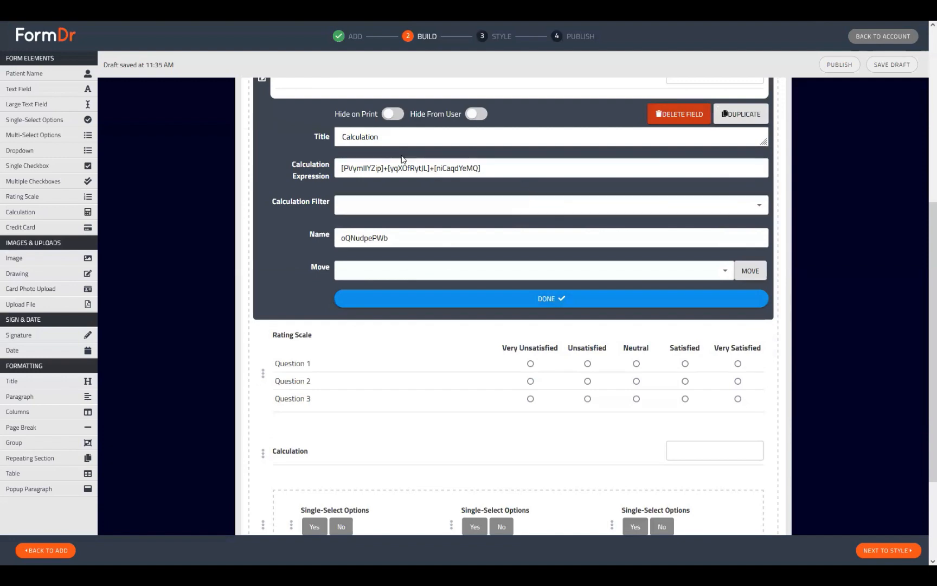
{"action": "left_click_drag", "start_coordinate": [340, 168], "coordinate": [518, 177]}
{"action": "left_click", "coordinate": [522, 168]}
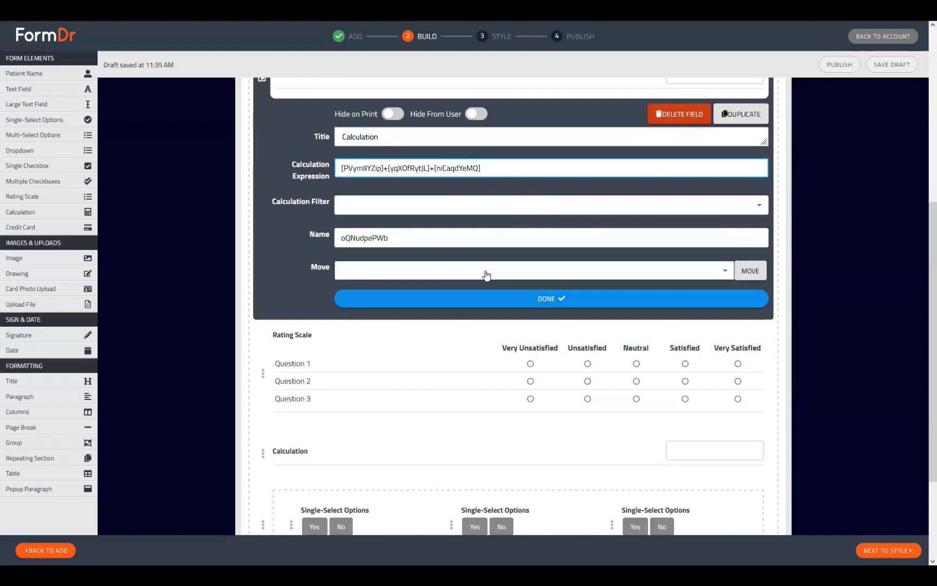
{"action": "left_click", "coordinate": [475, 306]}
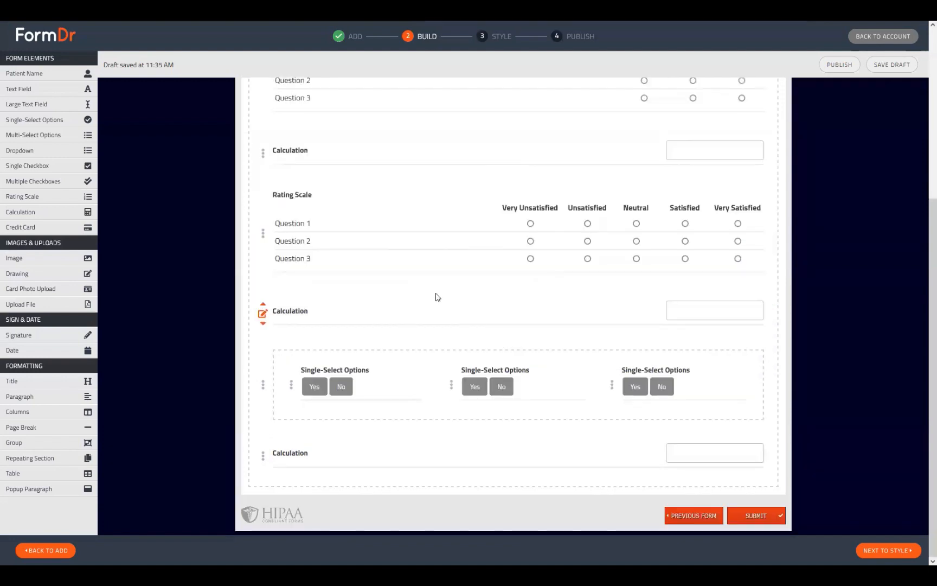
Preview the packet at the Style stage and try the Yes and No options on the Calculation Tool form.
{"action": "left_click", "coordinate": [903, 551]}
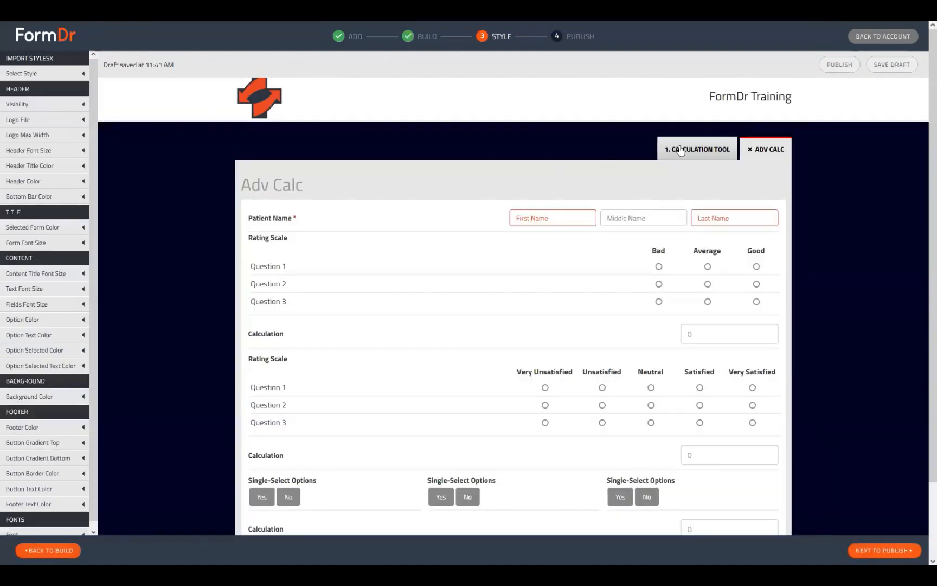
{"action": "left_click_drag", "start_coordinate": [289, 218], "coordinate": [293, 218]}
{"action": "left_click", "coordinate": [311, 226]}
{"action": "left_click", "coordinate": [677, 149]}
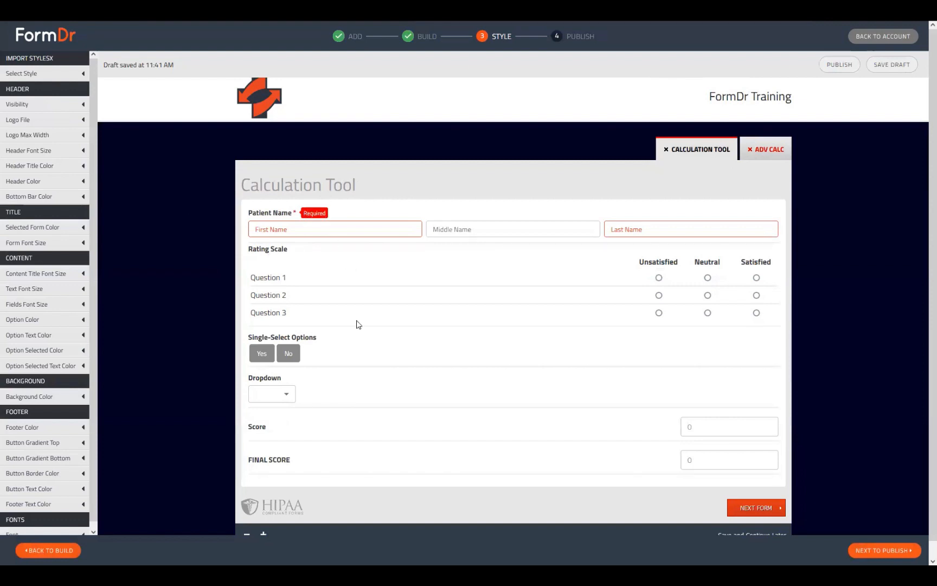
{"action": "left_click", "coordinate": [266, 353]}
{"action": "left_click", "coordinate": [290, 353]}
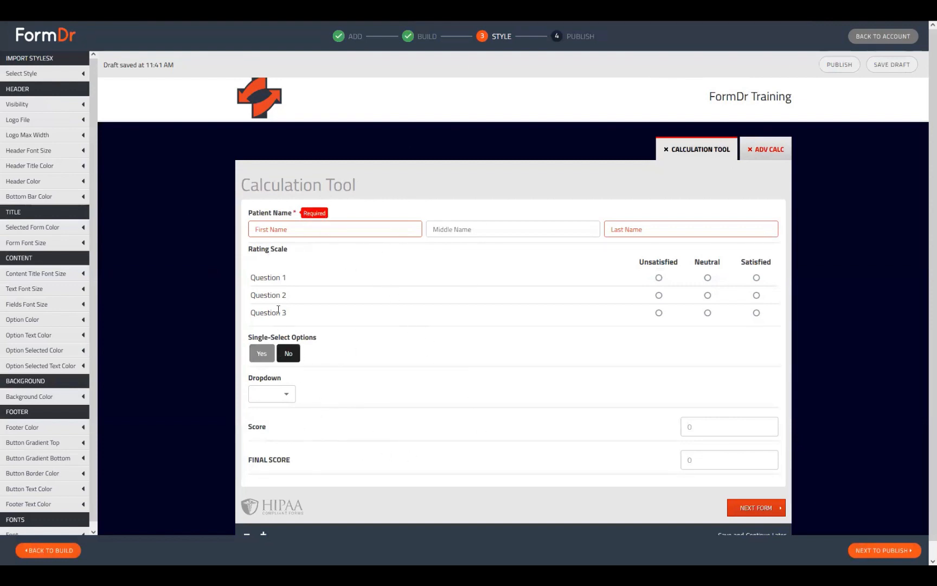
{"action": "left_click", "coordinate": [253, 351]}
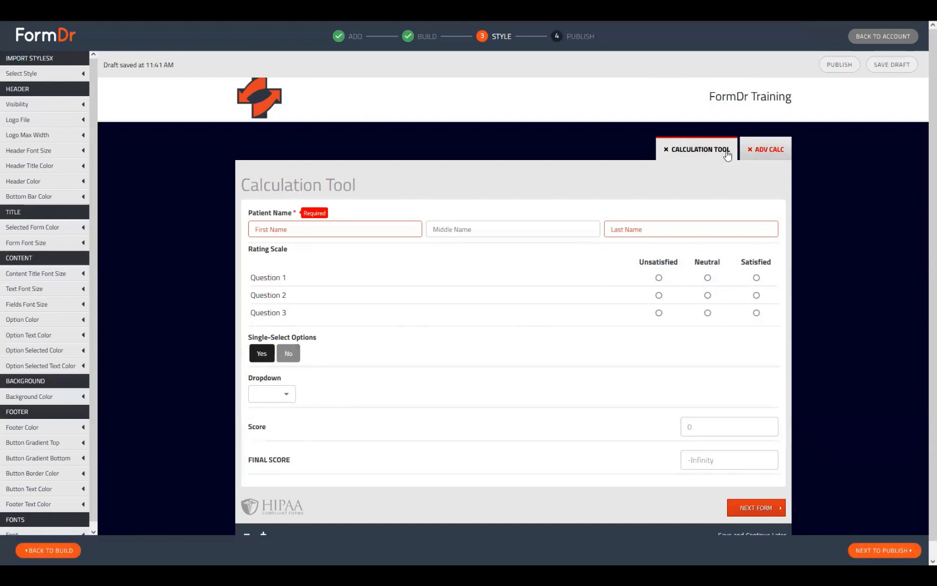
Test the Adv Calc preview by rating Questions 1 and 2 Good in the first Rating Scale, and check its Calculation field.
{"action": "left_click", "coordinate": [751, 157]}
{"action": "scroll", "coordinate": [770, 228], "scroll_direction": "down", "scroll_amount": 2}
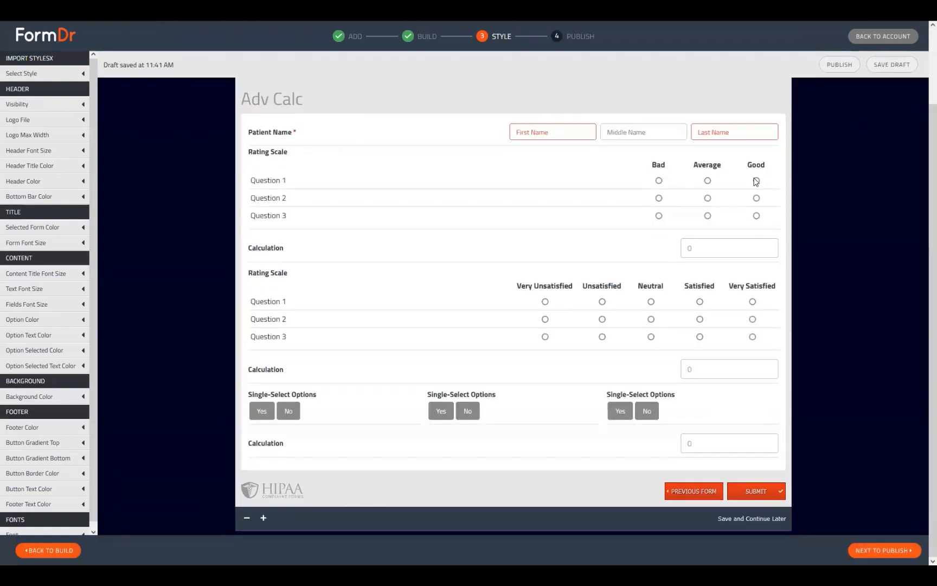
{"action": "left_click", "coordinate": [756, 181]}
{"action": "left_click", "coordinate": [757, 199]}
{"action": "left_click_drag", "start_coordinate": [707, 245], "coordinate": [660, 247]}
{"action": "left_click", "coordinate": [685, 251]}
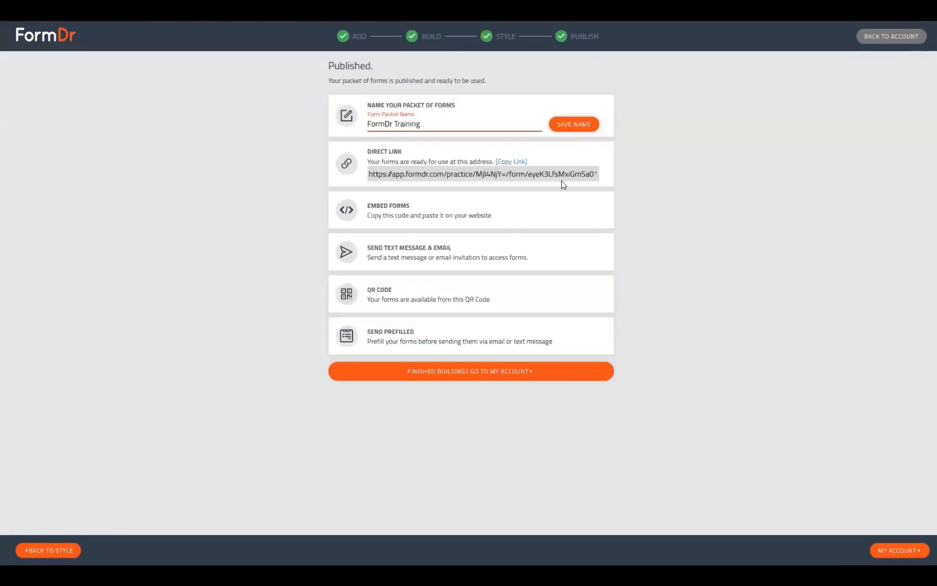
Return from the Published page to the account's packet list and open the live forms of the FormDr Training packet.
{"action": "left_click", "coordinate": [488, 372]}
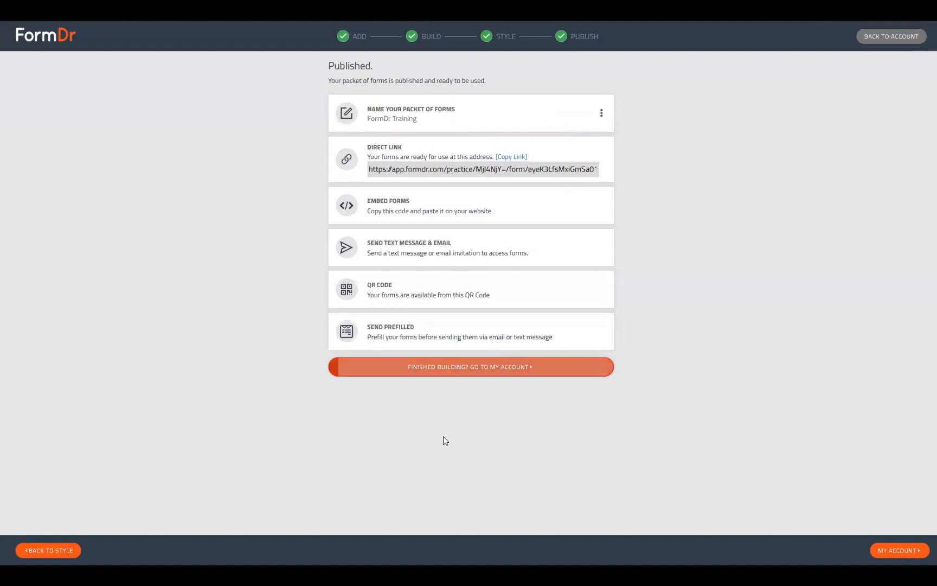
{"action": "left_click", "coordinate": [88, 142]}
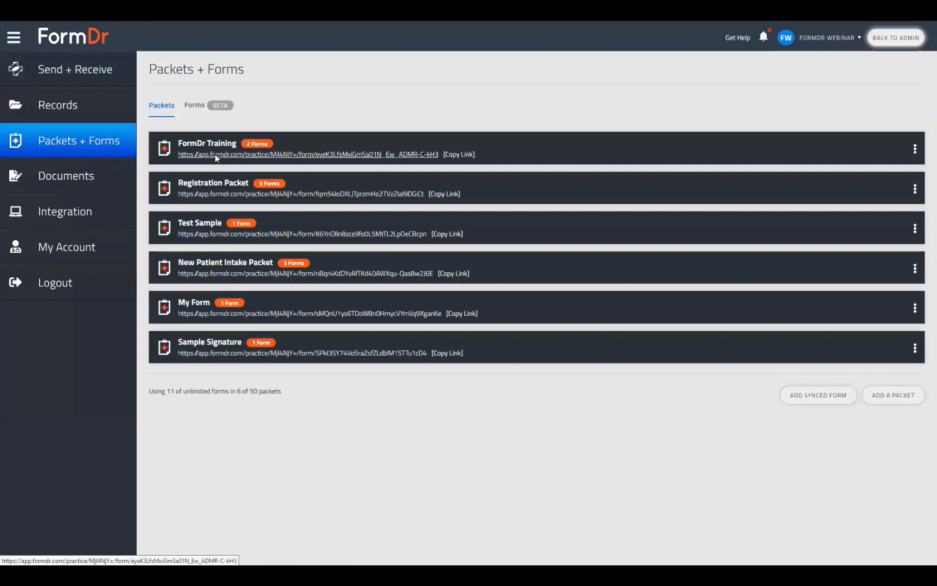
{"action": "left_click", "coordinate": [215, 154]}
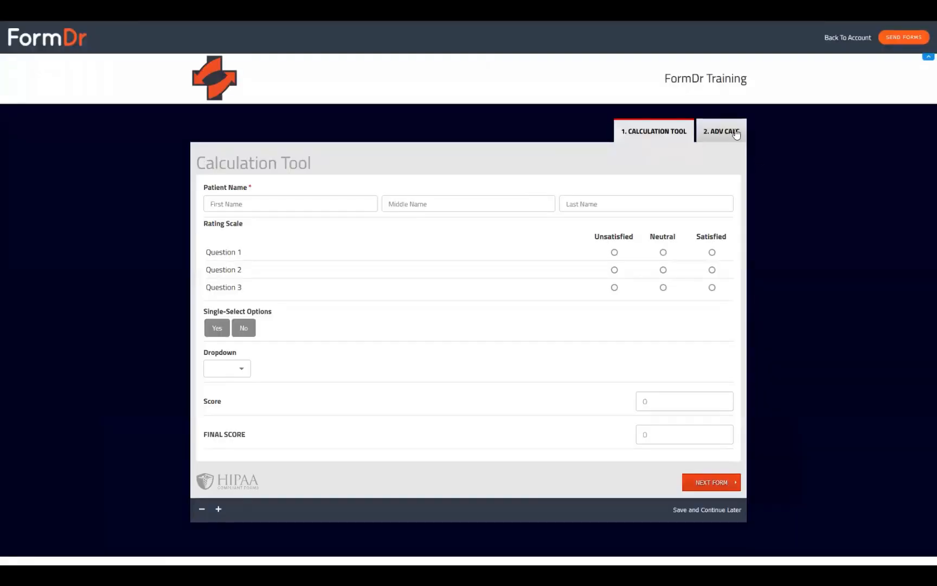
Test the live Adv Calc form's first Rating Scale with Good for Question 1, Average for Question 2 and Good for Question 3.
{"action": "left_click", "coordinate": [732, 133]}
{"action": "scroll", "coordinate": [647, 270], "scroll_direction": "down", "scroll_amount": 1}
{"action": "left_click", "coordinate": [708, 190]}
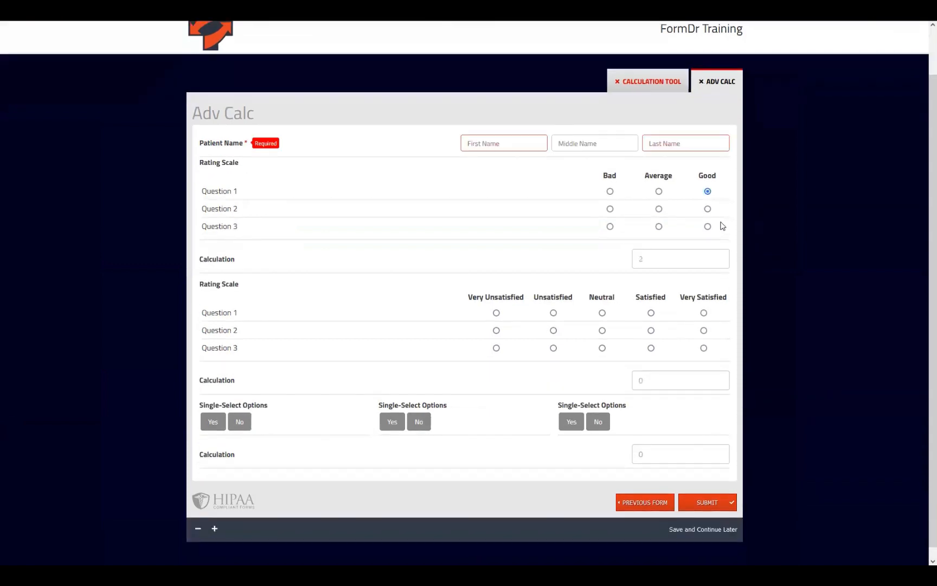
{"action": "left_click", "coordinate": [658, 209]}
{"action": "left_click", "coordinate": [708, 226]}
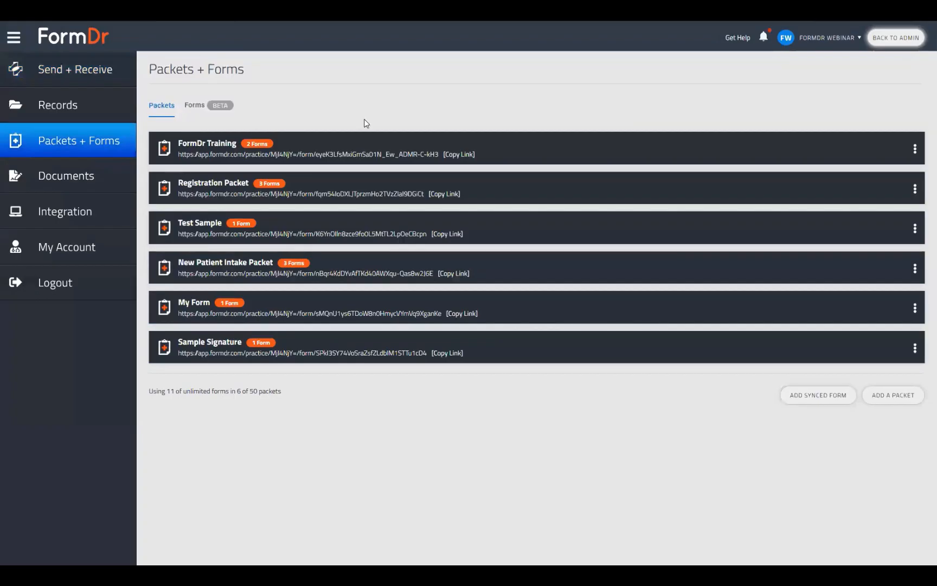
Reopen the FormDr Training packet for editing and bring up the Adv Calc form at the Build stage.
{"action": "left_click", "coordinate": [915, 149]}
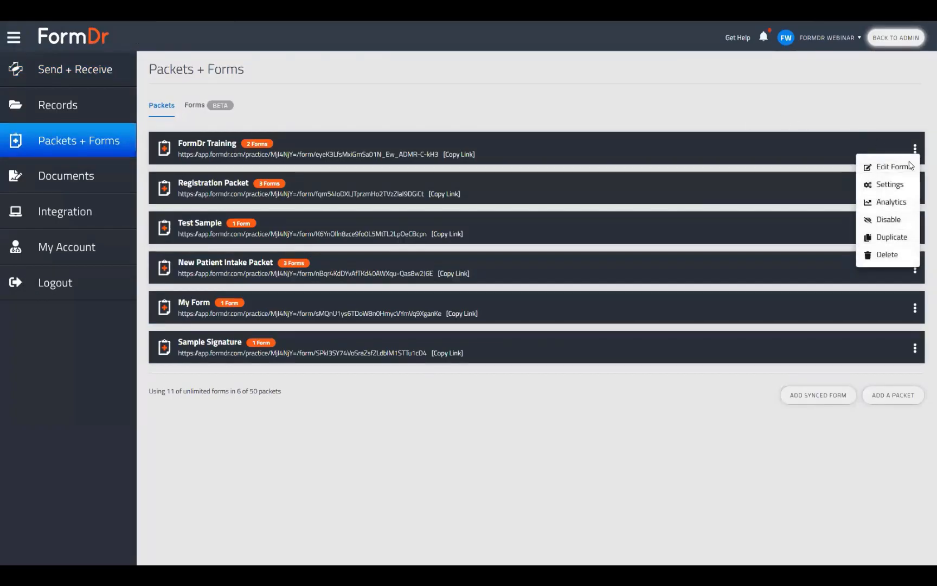
{"action": "left_click", "coordinate": [892, 163]}
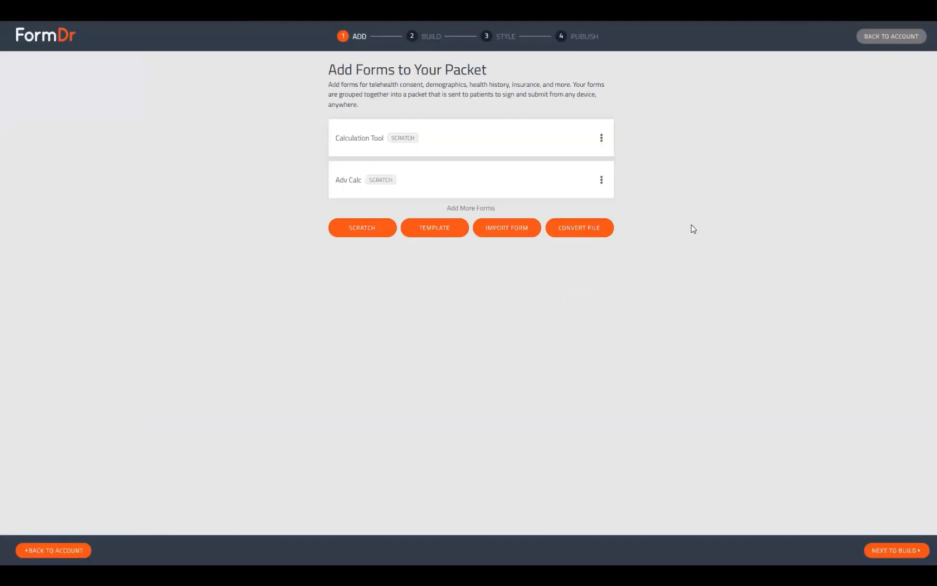
{"action": "left_click", "coordinate": [891, 550]}
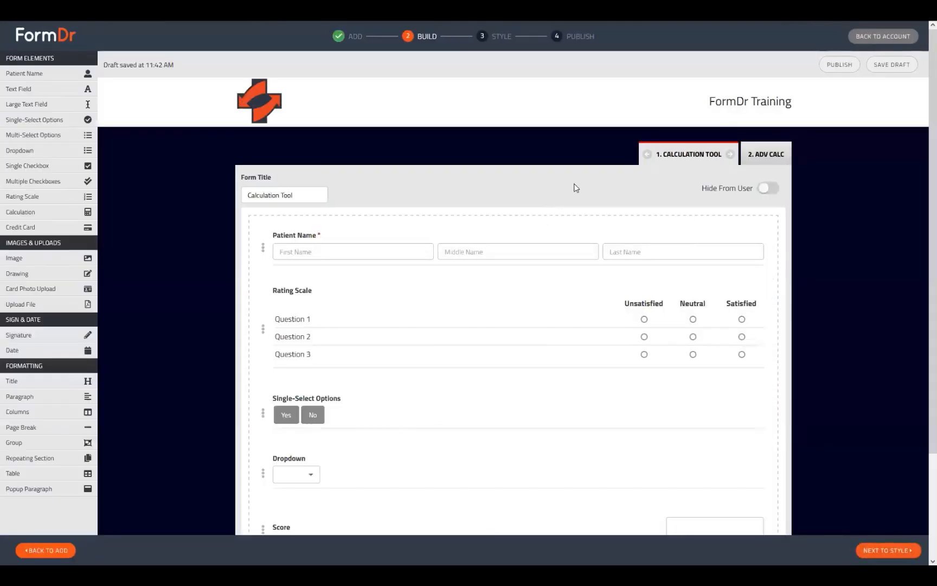
{"action": "left_click", "coordinate": [780, 159]}
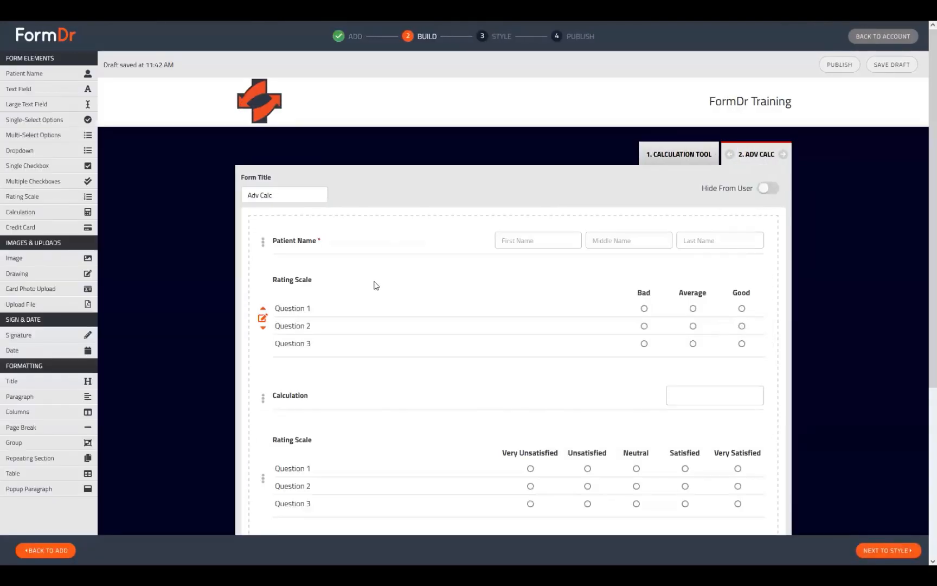
{"action": "scroll", "coordinate": [513, 312], "scroll_direction": "down", "scroll_amount": 4}
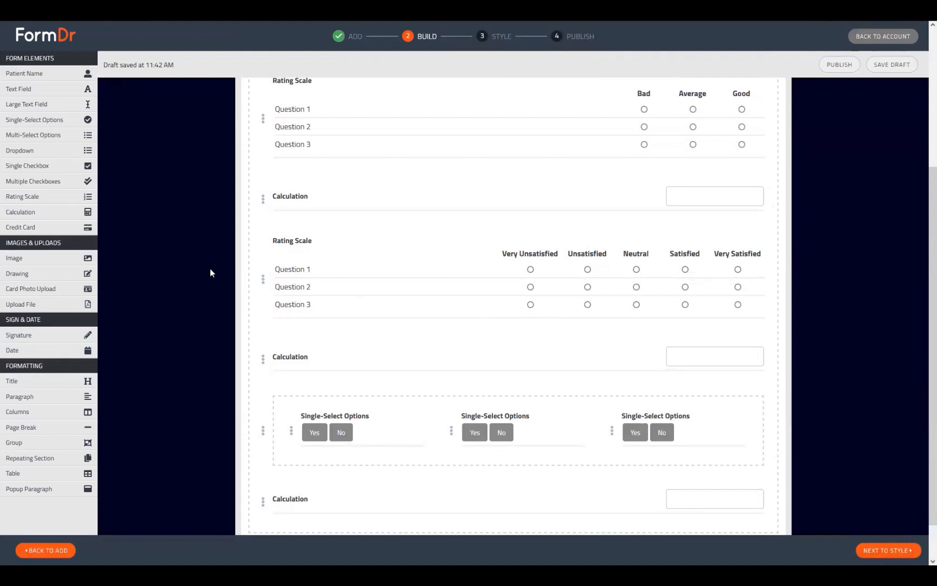
Open the settings of the second Rating Scale and copy the question name of Question 1.
{"action": "left_click", "coordinate": [340, 345]}
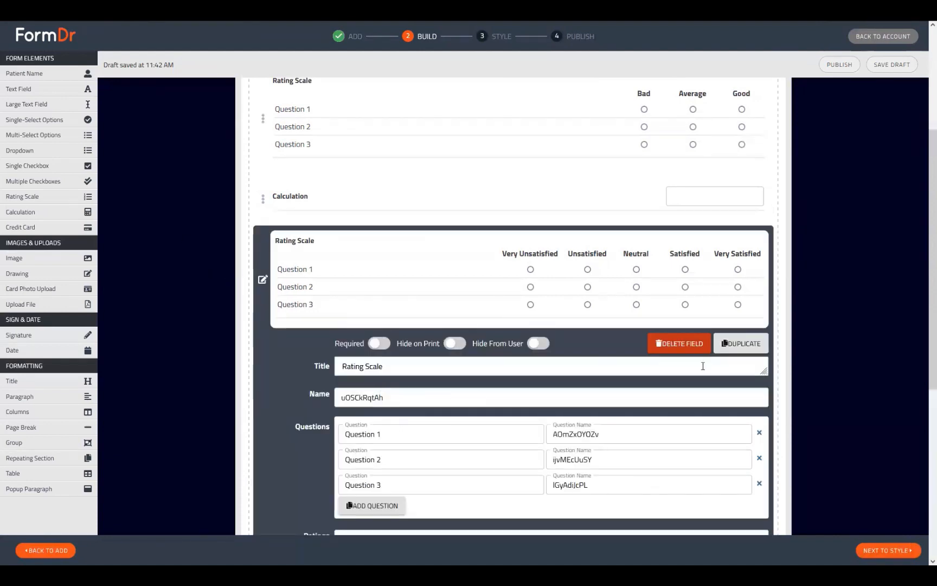
{"action": "scroll", "coordinate": [670, 376], "scroll_direction": "down", "scroll_amount": 3}
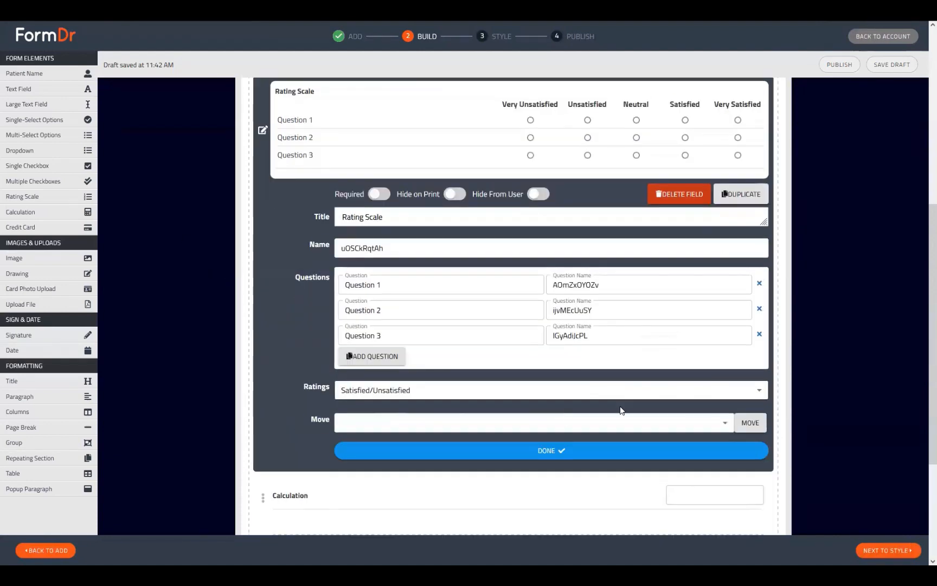
{"action": "left_click", "coordinate": [621, 283]}
{"action": "key", "text": "ctrl+a"}
{"action": "key", "text": "ctrl+c"}
Enter the expression []*[]-[] in the Calculation below the second Rating Scale, with Question 1's name AOmZxOYOZv in the first brackets.
{"action": "scroll", "coordinate": [400, 399], "scroll_direction": "down", "scroll_amount": 3}
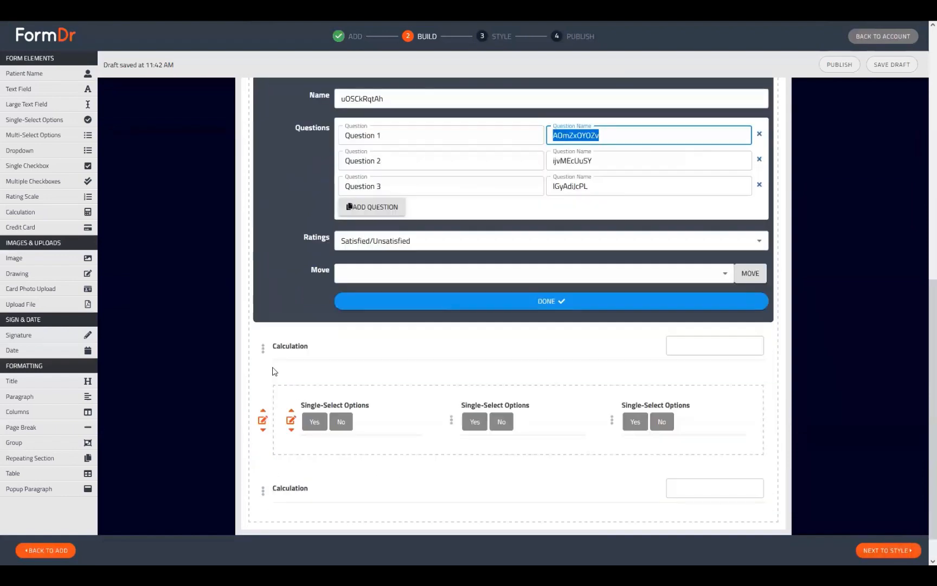
{"action": "left_click", "coordinate": [376, 349]}
{"action": "left_click", "coordinate": [402, 187]}
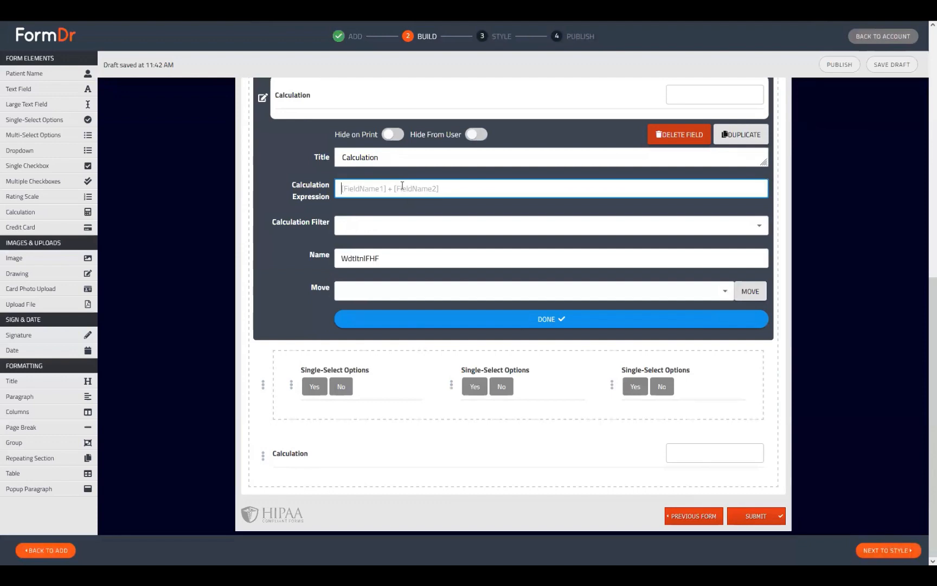
{"action": "type", "text": "["}
{"action": "scroll", "coordinate": [368, 293], "scroll_direction": "up", "scroll_amount": 2}
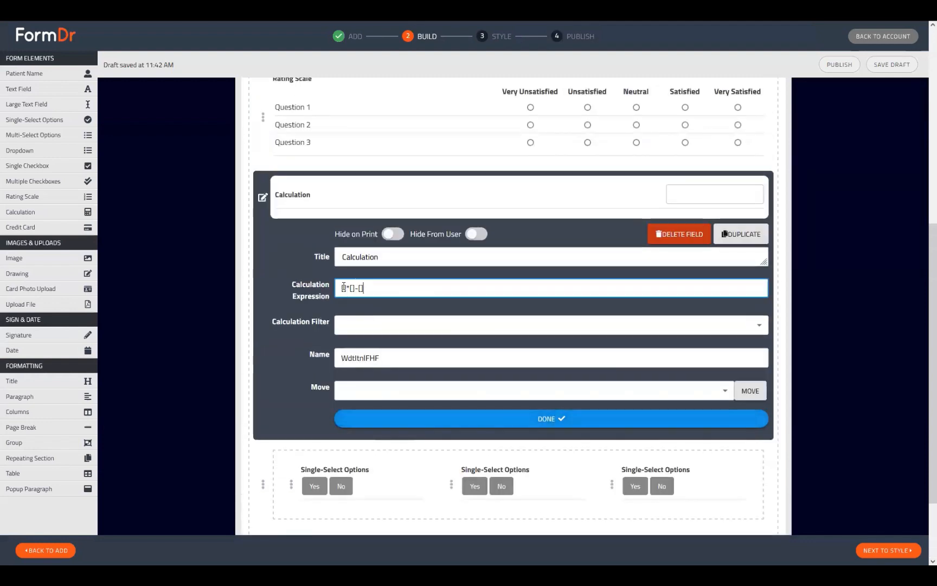
{"action": "key", "text": "ctrl+v"}
Copy Question 2's name ijvMEcUuSY from the second Rating Scale into the second brackets of the calculation expression below it.
{"action": "left_click", "coordinate": [262, 117]}
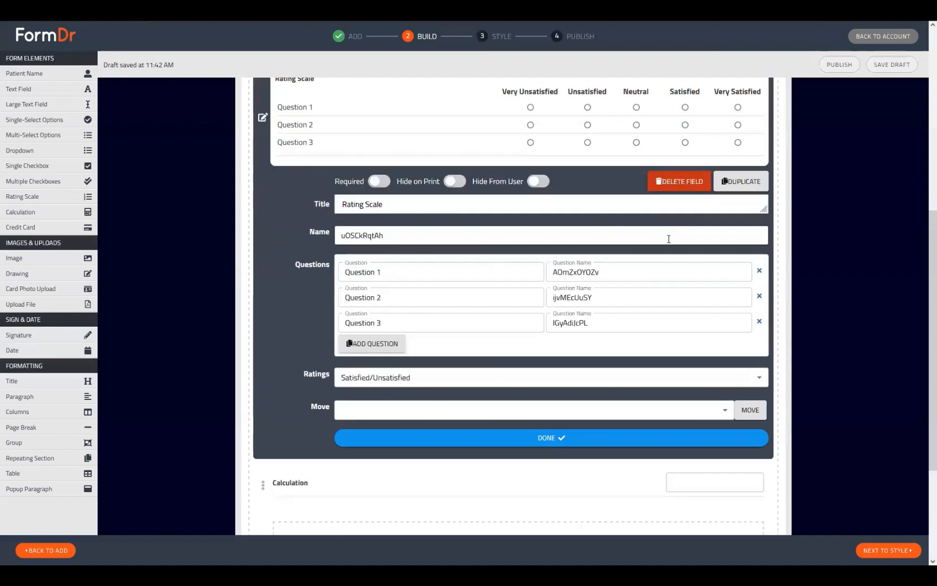
{"action": "left_click", "coordinate": [626, 302]}
{"action": "double_click", "coordinate": [626, 301]}
{"action": "key", "text": "ctrl+c"}
{"action": "left_click", "coordinate": [263, 485]}
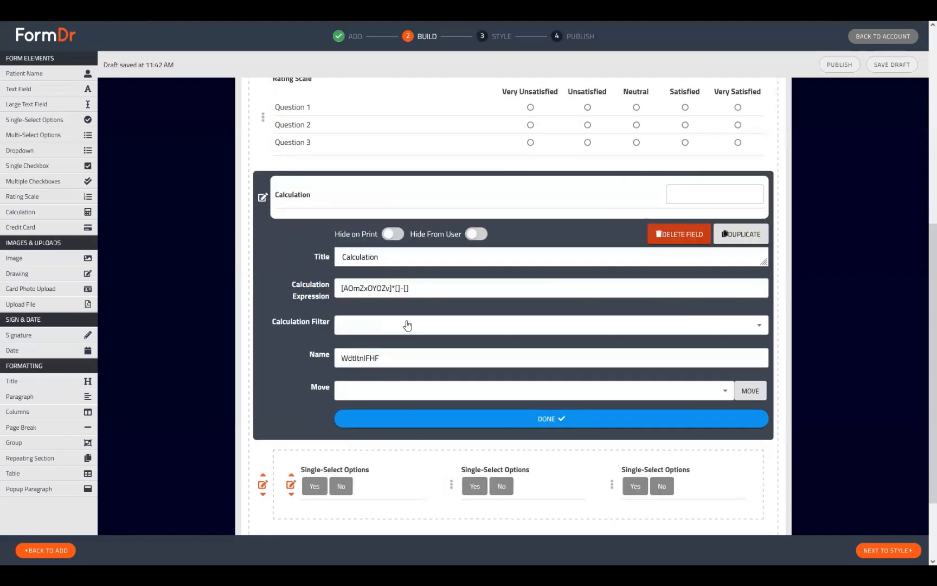
{"action": "left_click", "coordinate": [398, 287]}
{"action": "key", "text": "ctrl+v"}
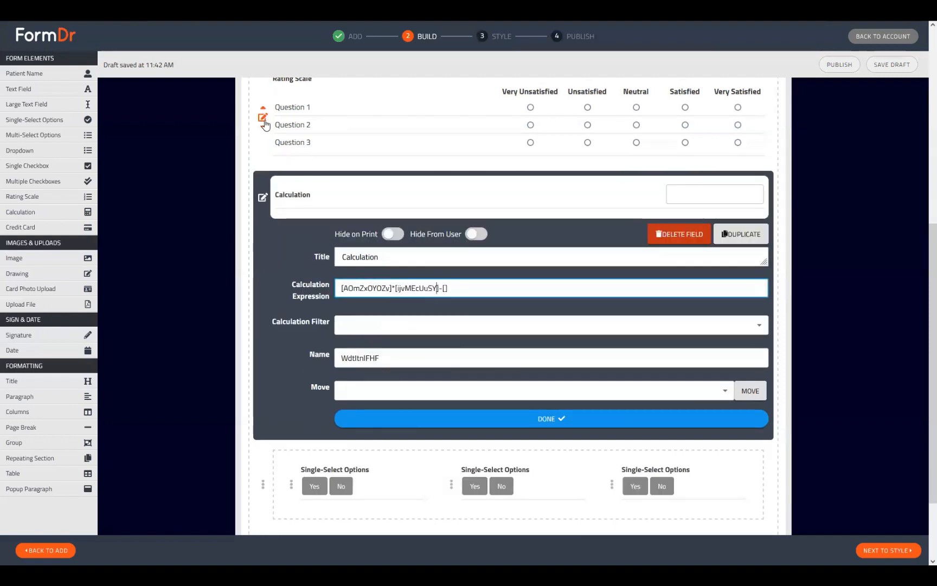
Copy Question 3's name from the second Rating Scale into the last brackets of the calculation expression, and close the Calculation's settings.
{"action": "left_click", "coordinate": [263, 117]}
{"action": "left_click", "coordinate": [635, 322]}
{"action": "double_click", "coordinate": [636, 322]}
{"action": "key", "text": "ctrl+c"}
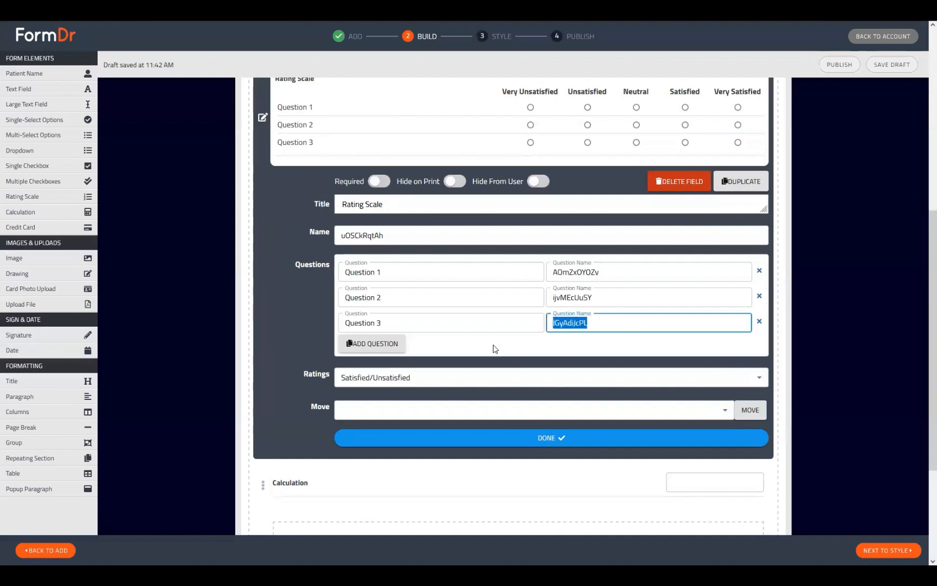
{"action": "left_click", "coordinate": [263, 489]}
{"action": "left_click", "coordinate": [444, 288]}
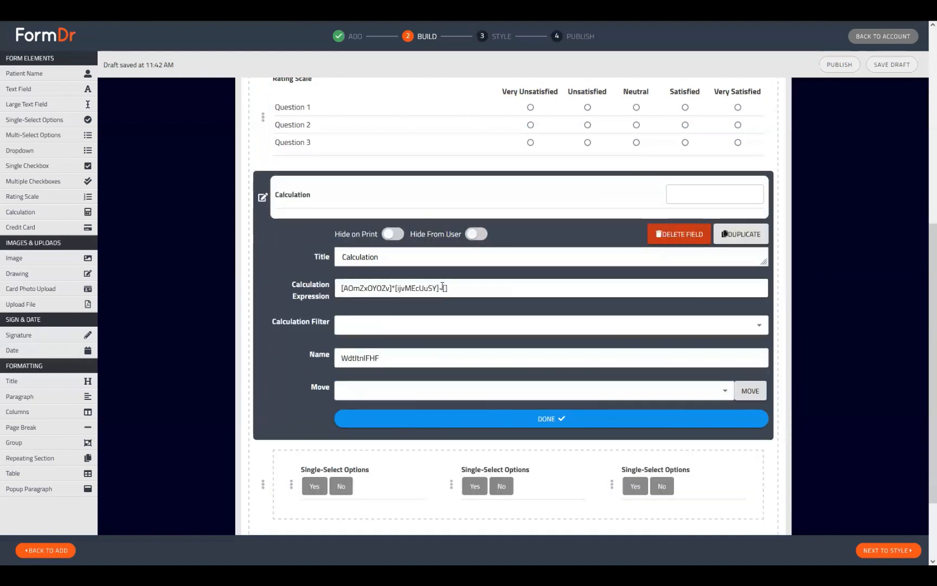
{"action": "key", "text": "ctrl+v"}
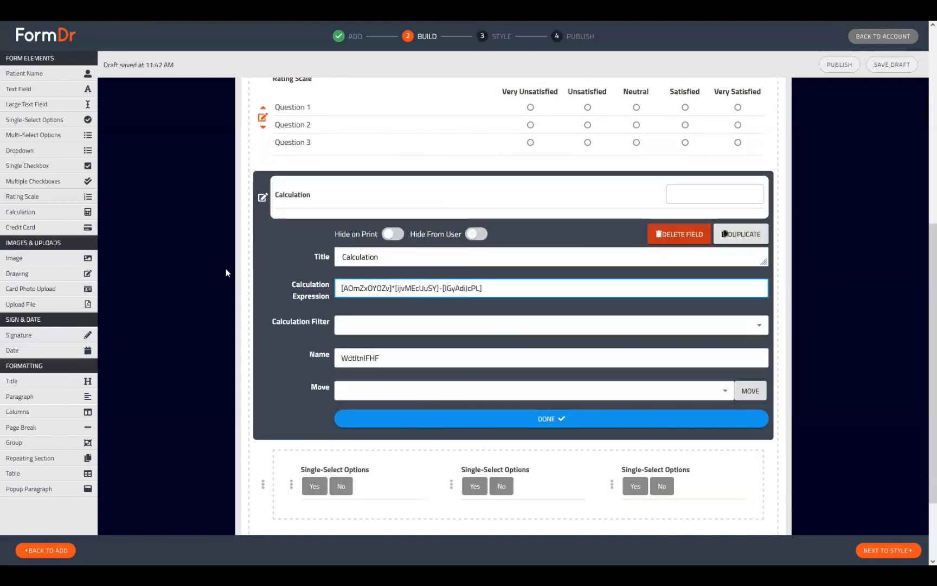
{"action": "left_click", "coordinate": [263, 198]}
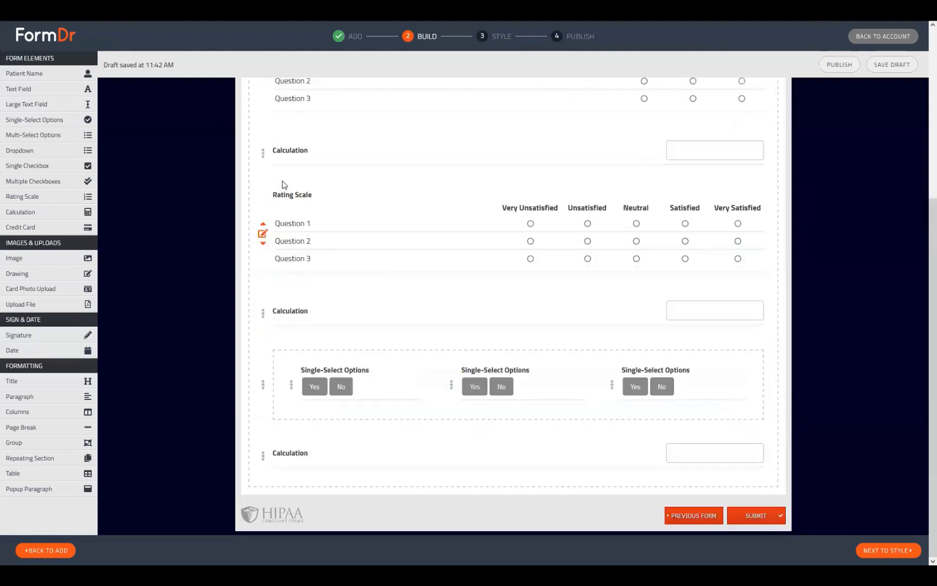
Switch the ratings of the second Rating Scale to Custom.
{"action": "left_click", "coordinate": [262, 233]}
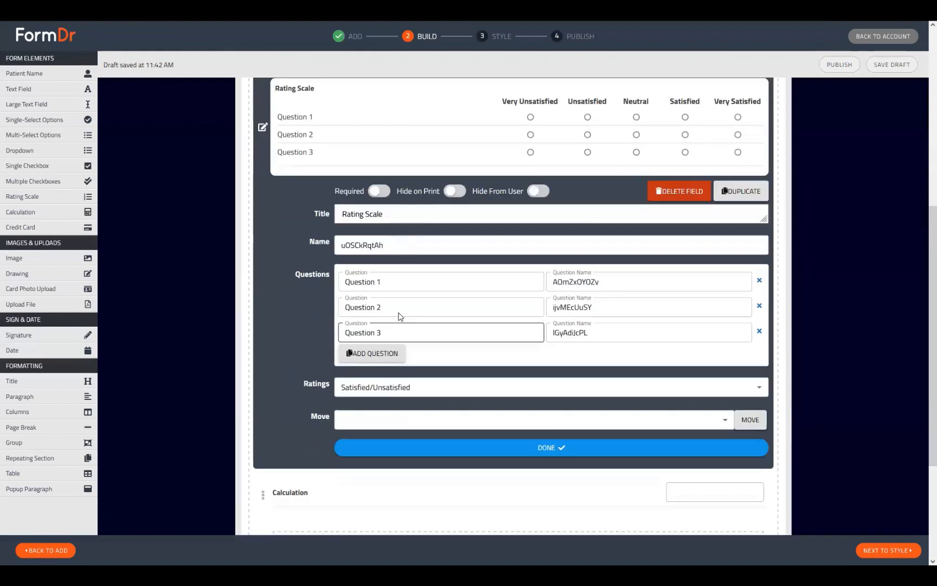
{"action": "left_click", "coordinate": [388, 301]}
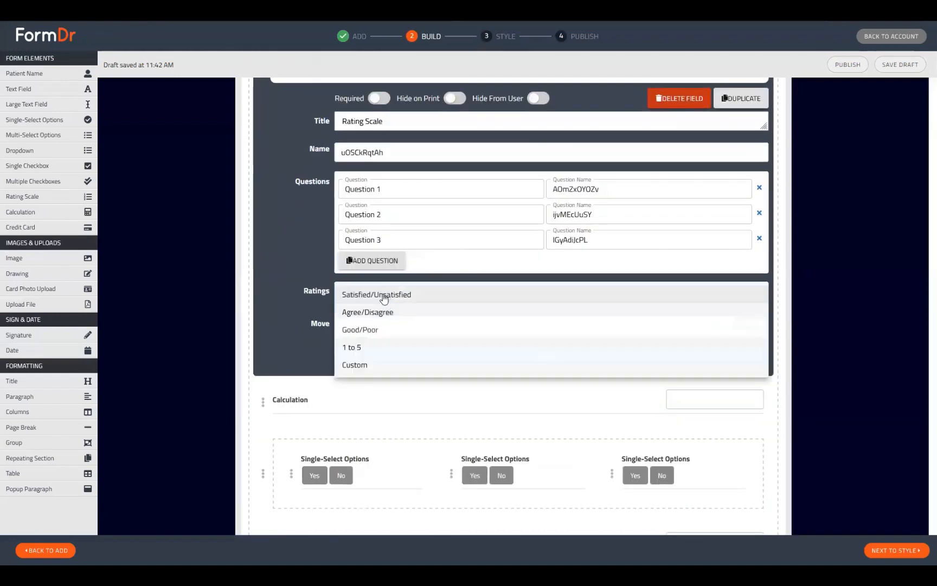
{"action": "left_click", "coordinate": [350, 366]}
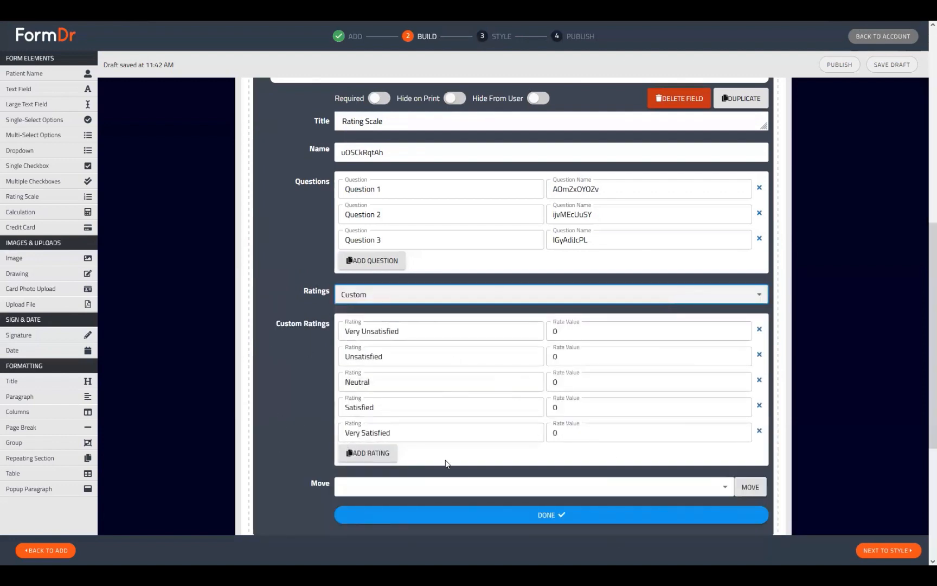
Set the second Rating Scale's rate values to 1 for Unsatisfied, 2 for Neutral, 3 for Satisfied and 4 for Very Satisfied.
{"action": "double_click", "coordinate": [577, 328]}
{"action": "double_click", "coordinate": [571, 355]}
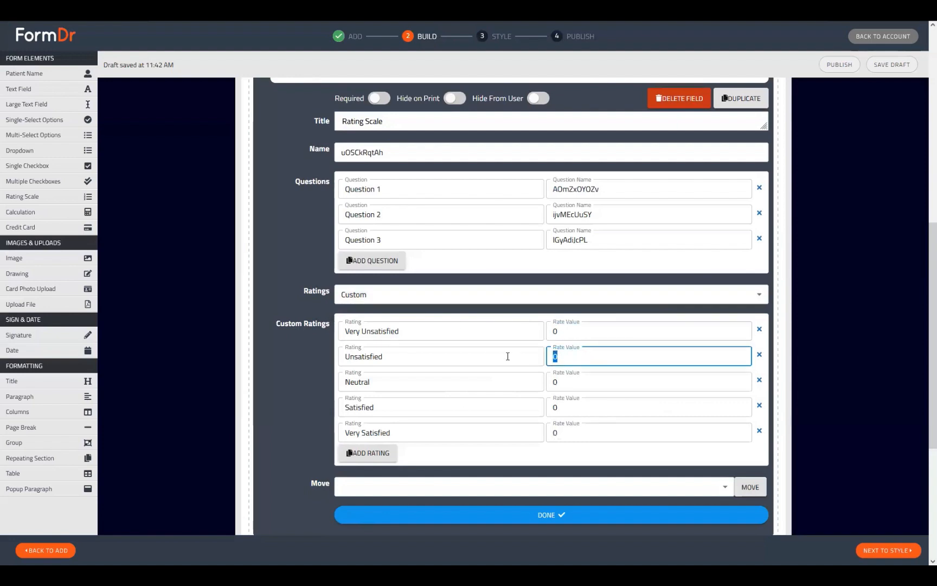
{"action": "type", "text": "1"}
{"action": "key", "text": "Tab"}
{"action": "key", "text": "Tab"}
{"action": "key", "text": "Tab"}
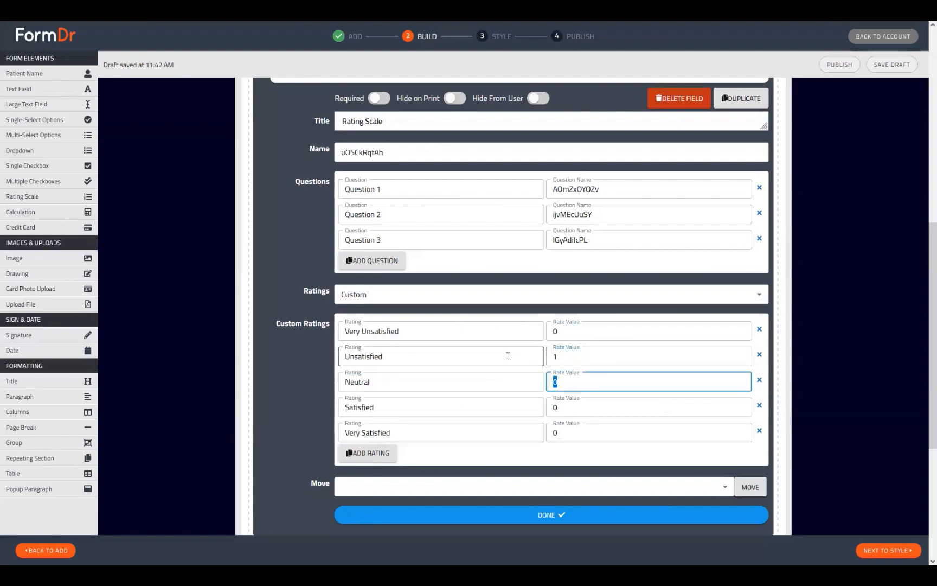
{"action": "type", "text": "2"}
{"action": "key", "text": "Tab"}
{"action": "key", "text": "Tab"}
{"action": "key", "text": "Tab"}
{"action": "type", "text": "3"}
{"action": "key", "text": "Tab"}
{"action": "key", "text": "Tab"}
{"action": "key", "text": "Tab"}
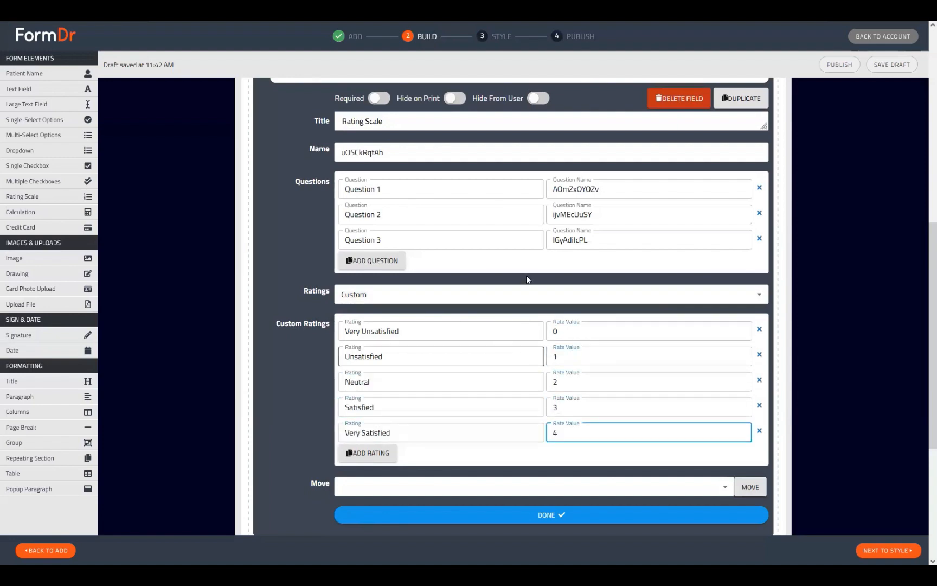
{"action": "scroll", "coordinate": [527, 275], "scroll_direction": "down", "scroll_amount": 1}
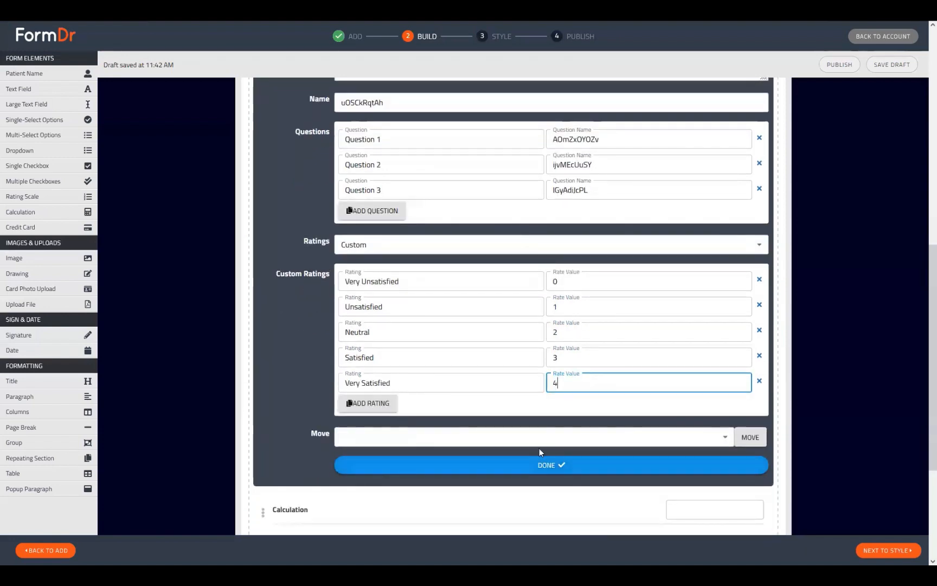
Add a Dropdown to the group of Single-Select Options fields and delete the surplus Single-Select field from it.
{"action": "left_click", "coordinate": [578, 470]}
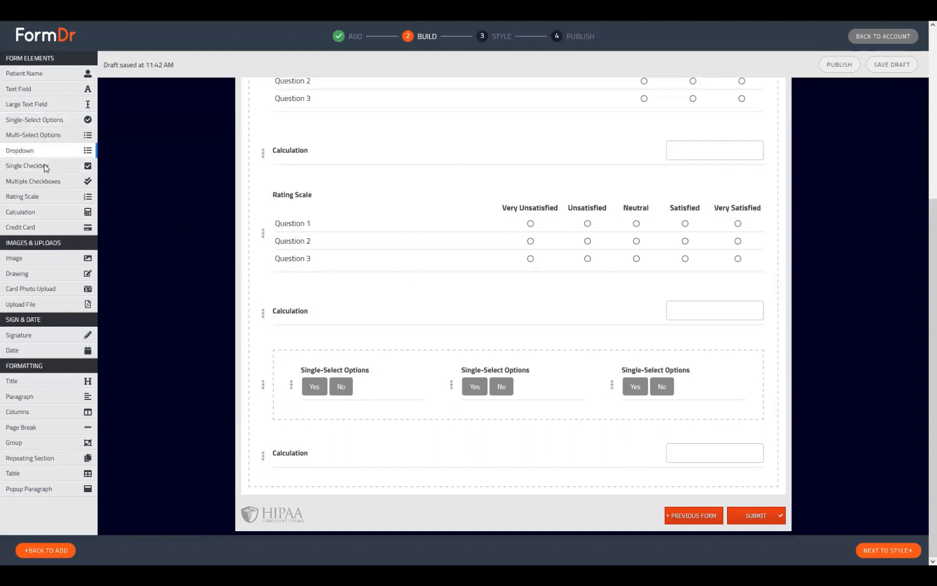
{"action": "left_click_drag", "start_coordinate": [43, 152], "coordinate": [616, 381]}
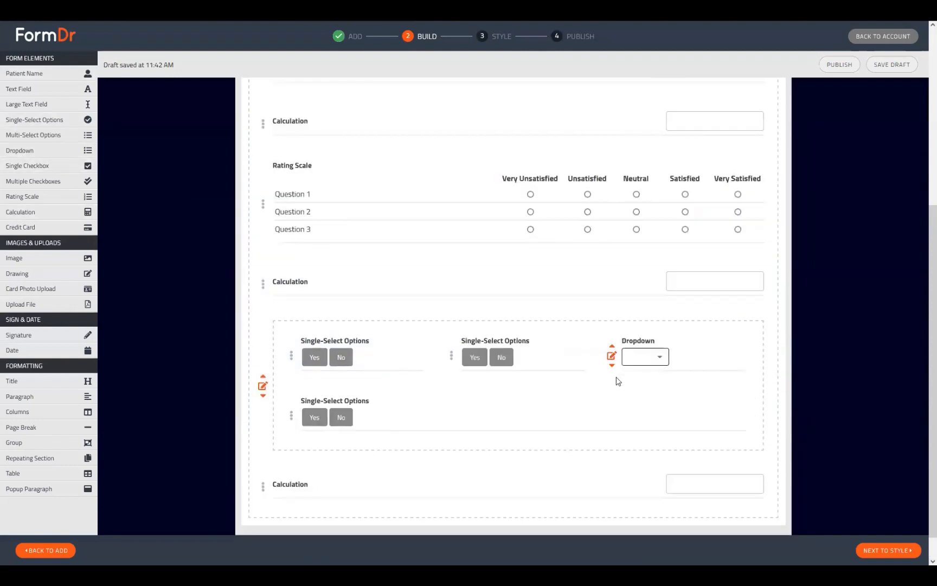
{"action": "left_click", "coordinate": [603, 433]}
{"action": "left_click", "coordinate": [645, 455]}
{"action": "left_click", "coordinate": [561, 306]}
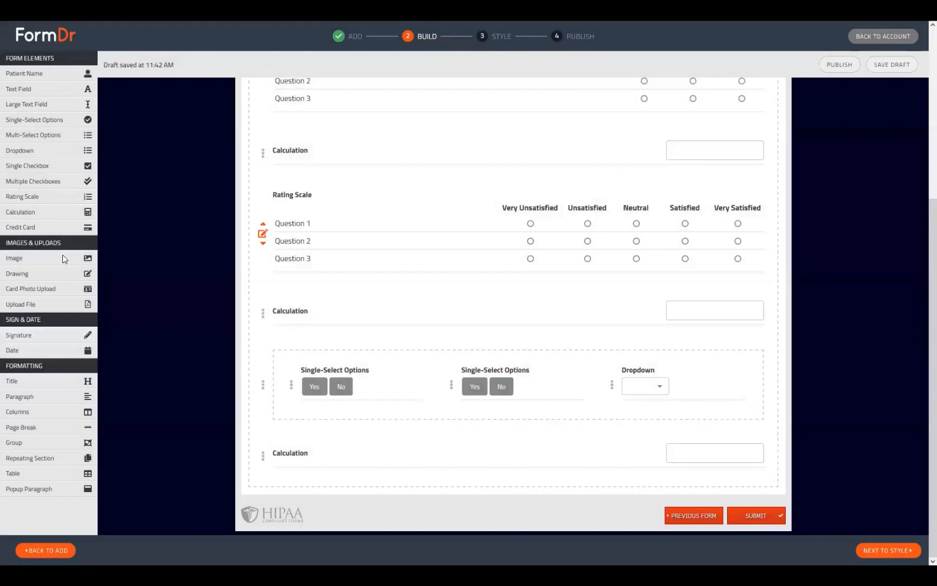
Set the option values of the group's first Single-Select Options field to 1 for Yes and 0 for No.
{"action": "left_click_drag", "start_coordinate": [291, 386], "coordinate": [291, 388]}
{"action": "left_click", "coordinate": [291, 386]}
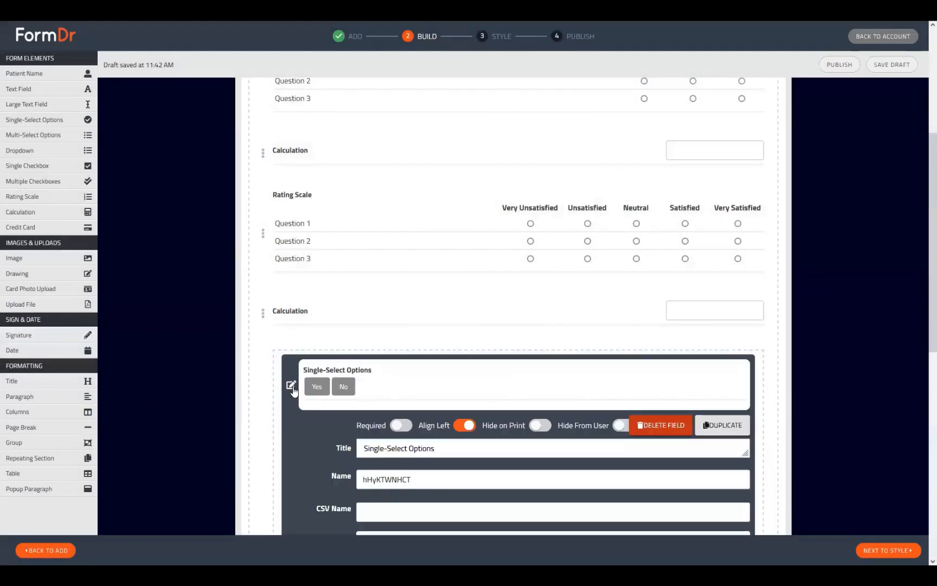
{"action": "scroll", "coordinate": [428, 359], "scroll_direction": "down", "scroll_amount": 5}
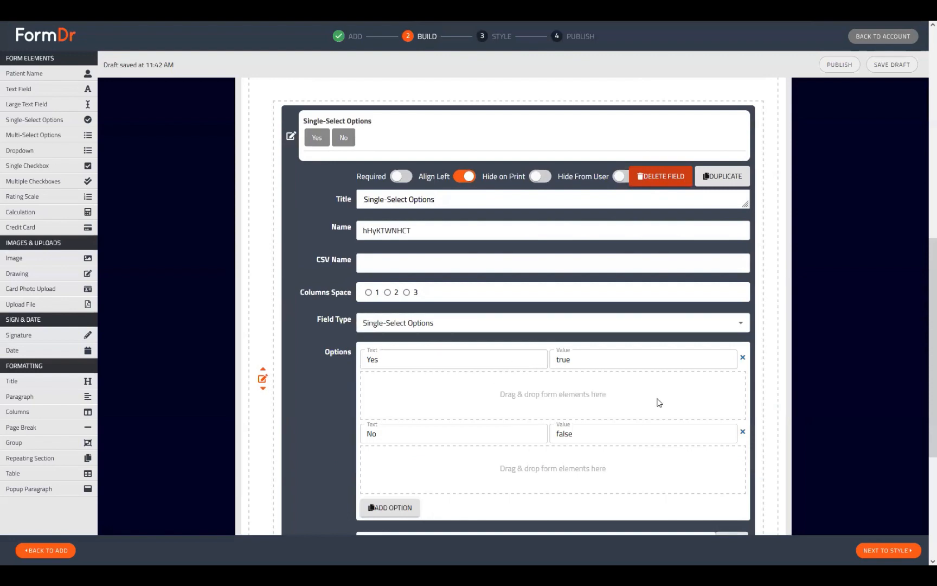
{"action": "scroll", "coordinate": [241, 448], "scroll_direction": "down", "scroll_amount": 3}
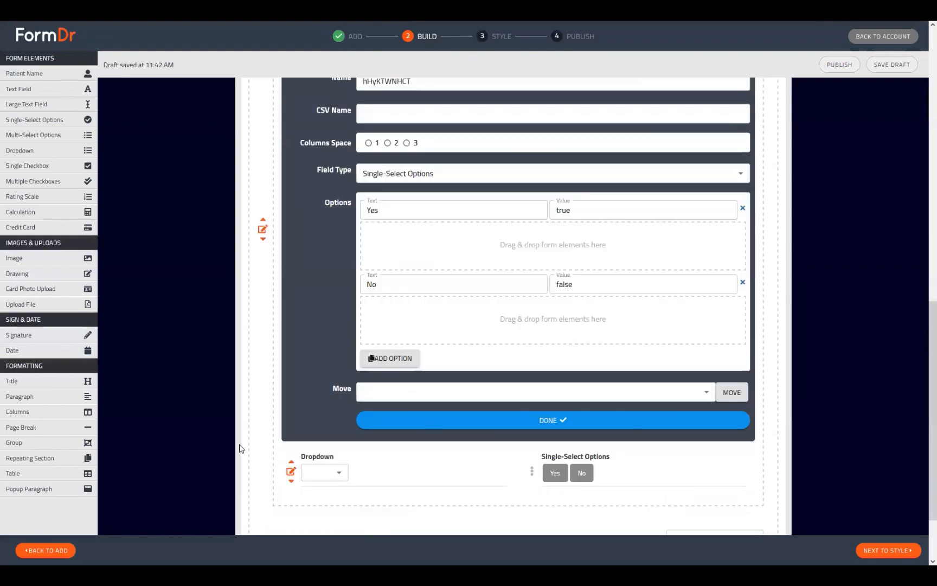
{"action": "scroll", "coordinate": [394, 398], "scroll_direction": "down", "scroll_amount": 2}
{"action": "scroll", "coordinate": [412, 417], "scroll_direction": "up", "scroll_amount": 4}
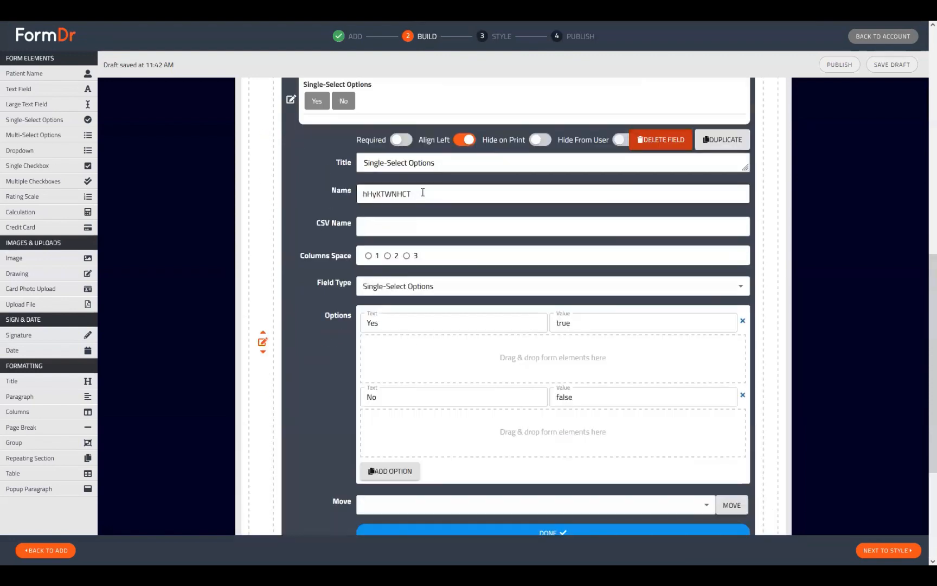
{"action": "left_click_drag", "start_coordinate": [422, 192], "coordinate": [341, 202]}
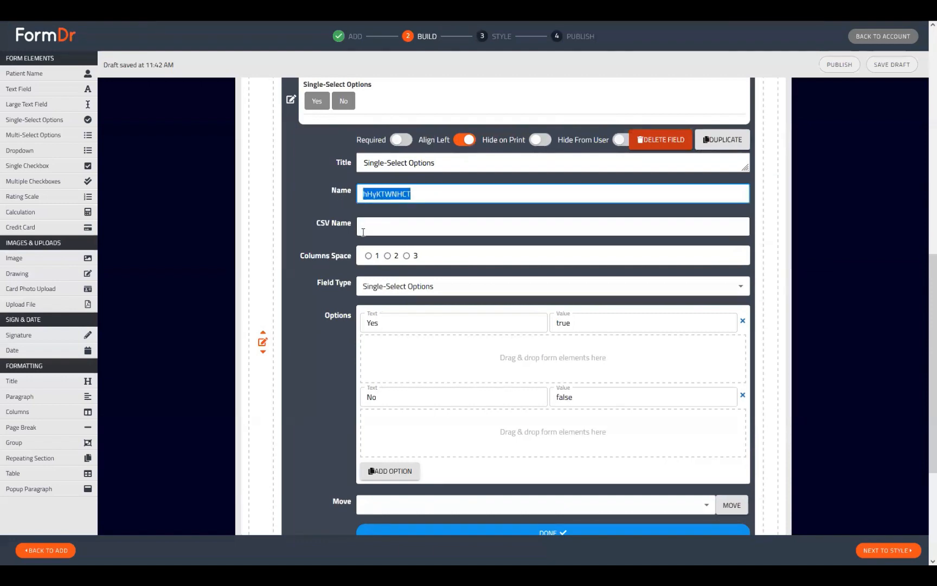
{"action": "double_click", "coordinate": [563, 323]}
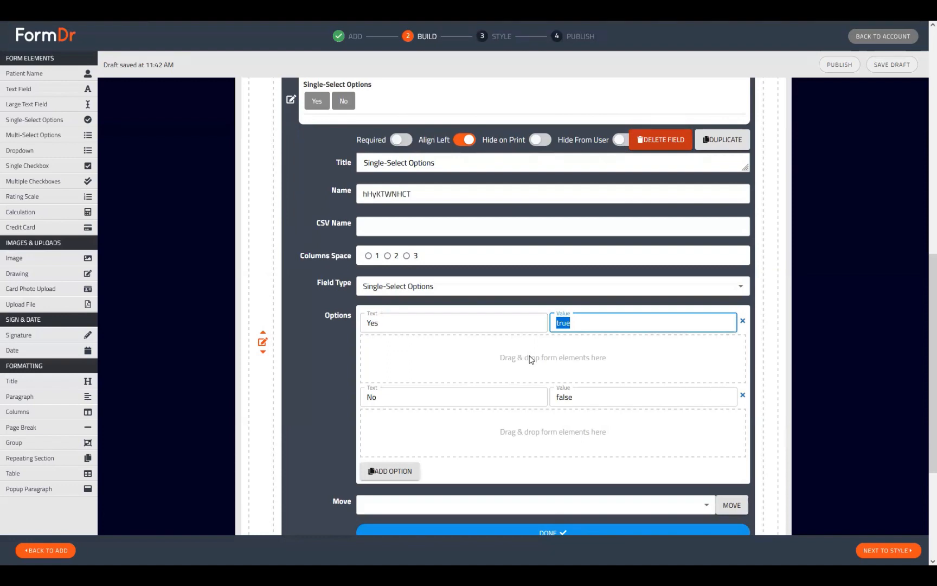
{"action": "type", "text": "1"}
{"action": "double_click", "coordinate": [582, 392]}
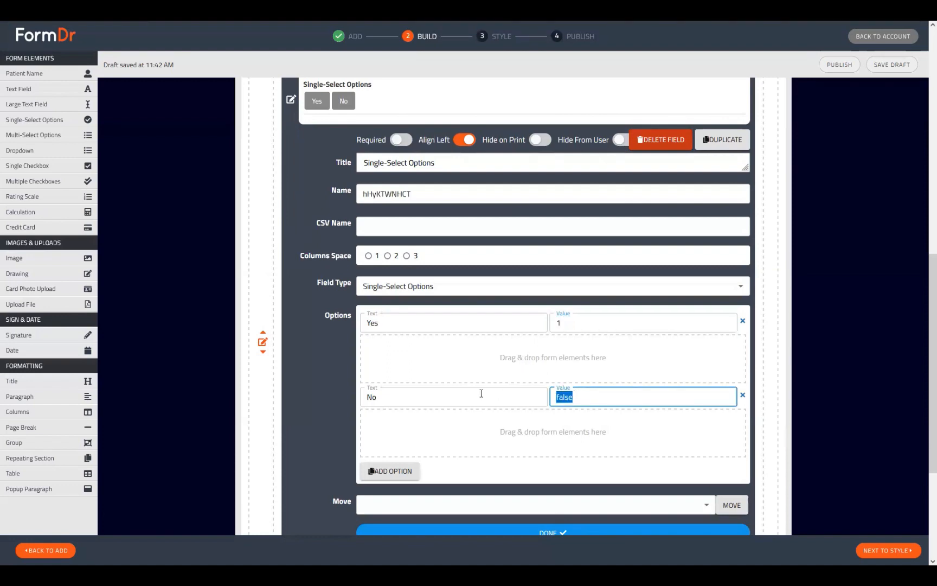
{"action": "type", "text": "0"}
{"action": "scroll", "coordinate": [394, 403], "scroll_direction": "down", "scroll_amount": 4}
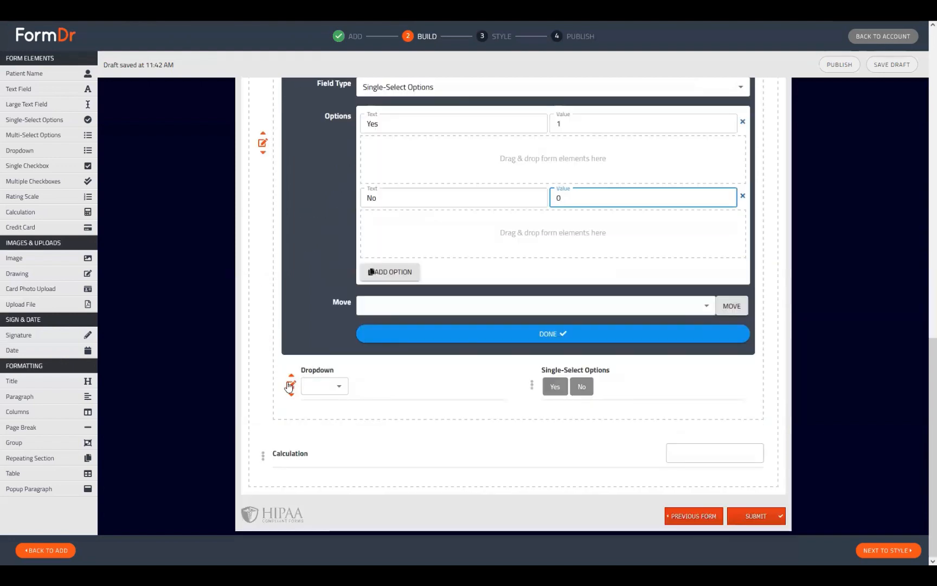
Set the Dropdown's option values to 1 for Option 1 and 0 for Option 2.
{"action": "left_click", "coordinate": [290, 386]}
{"action": "double_click", "coordinate": [617, 169]}
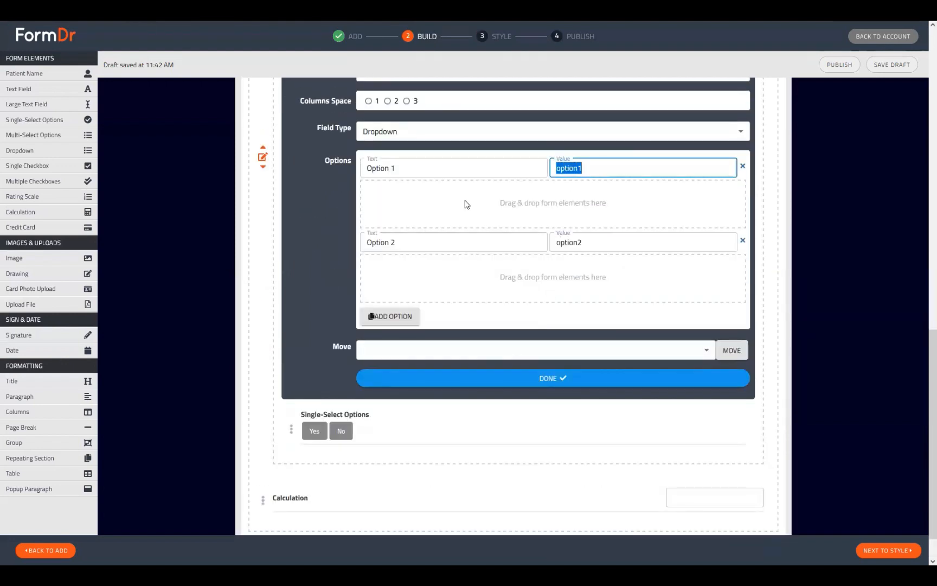
{"action": "type", "text": "1"}
{"action": "key", "text": "Tab"}
{"action": "key", "text": "Tab"}
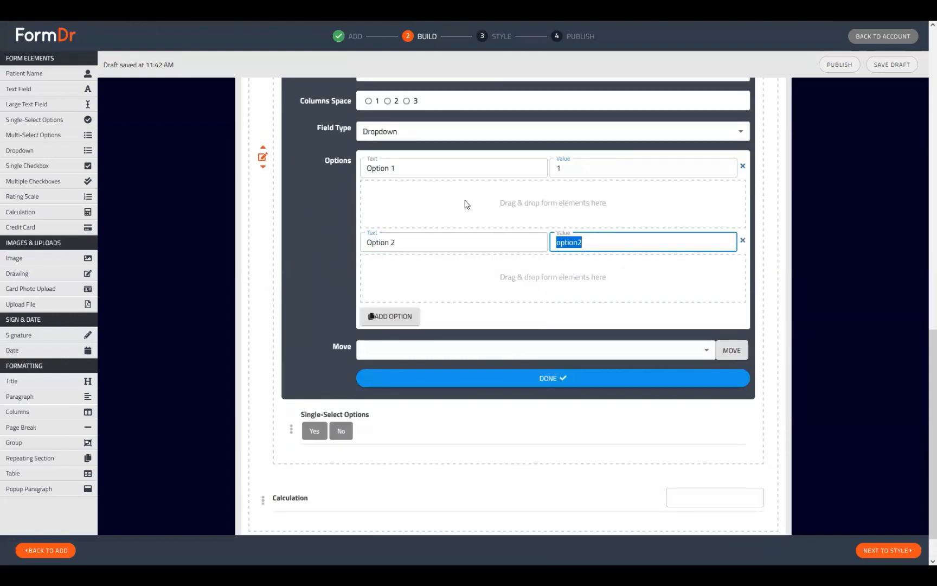
{"action": "type", "text": "0"}
Set the option values of the group's last Single-Select Options field to 1 for Yes and 0 for No.
{"action": "left_click", "coordinate": [290, 430]}
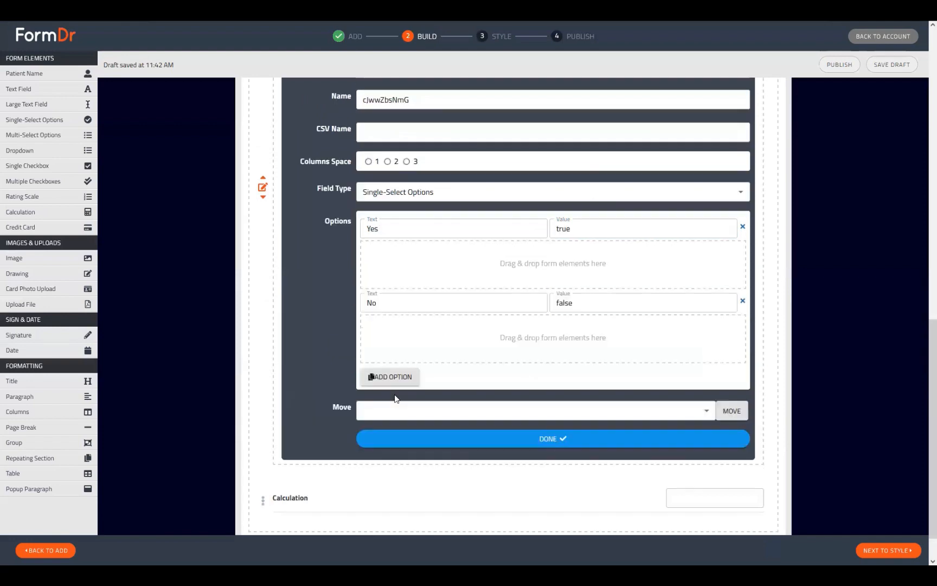
{"action": "double_click", "coordinate": [565, 228]}
{"action": "type", "text": "1"}
{"action": "key", "text": "Tab"}
{"action": "key", "text": "Tab"}
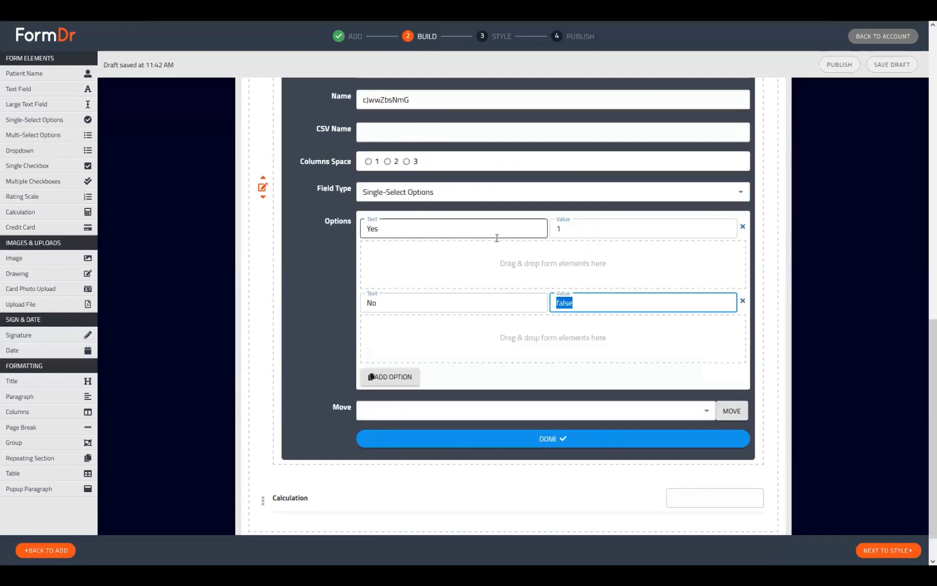
{"action": "type", "text": "0"}
Enter []+[]+[] as the calculation expression of the Calculation field below the group.
{"action": "scroll", "coordinate": [467, 237], "scroll_direction": "up", "scroll_amount": 2}
{"action": "scroll", "coordinate": [403, 311], "scroll_direction": "down", "scroll_amount": 1}
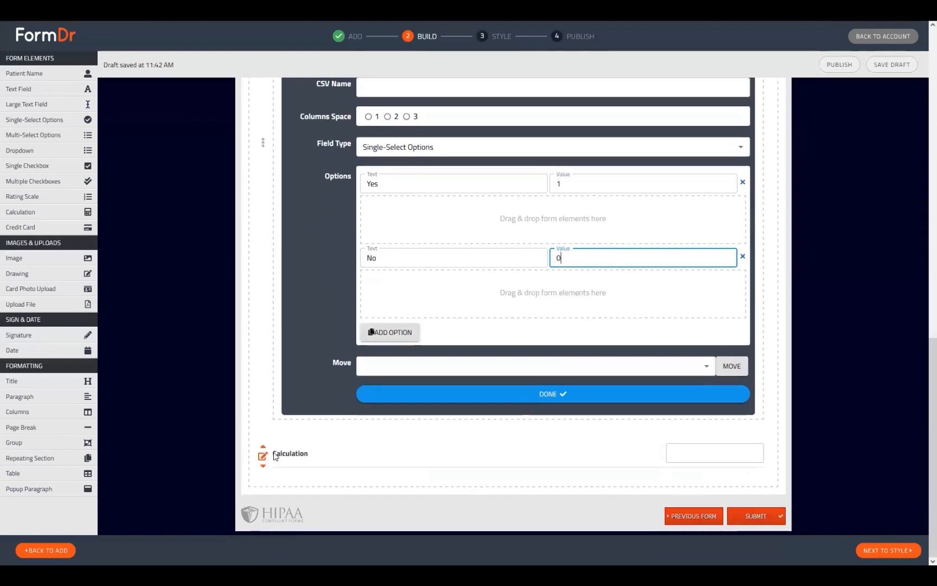
{"action": "left_click", "coordinate": [262, 453]}
{"action": "left_click", "coordinate": [380, 342]}
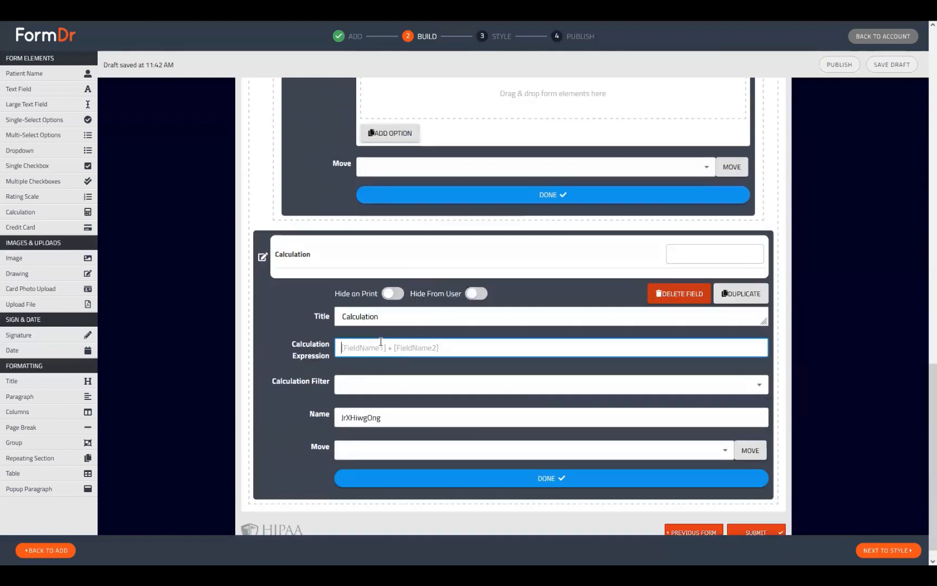
{"action": "type", "text": "[] [] []"}
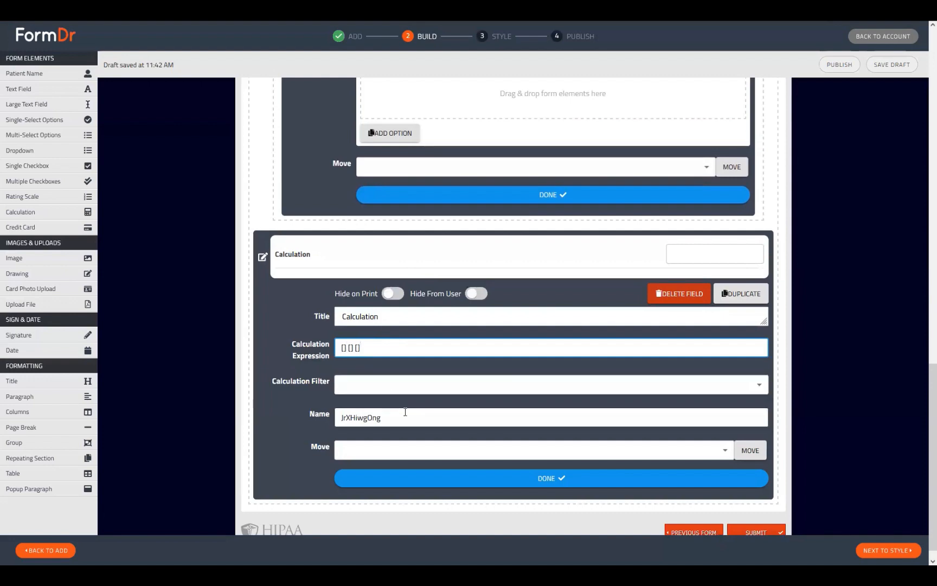
{"action": "key", "text": "BackSpace"}
{"action": "type", "text": "+"}
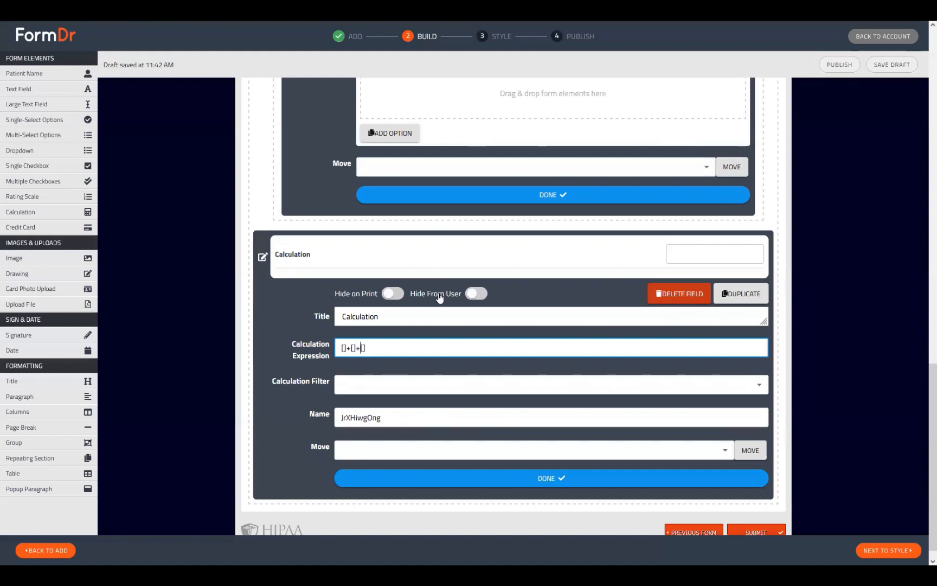
Copy the first Single-Select field's name hHyKTWNHCT into the first brackets of the last Calculation's expression.
{"action": "scroll", "coordinate": [488, 326], "scroll_direction": "up", "scroll_amount": 5}
{"action": "scroll", "coordinate": [473, 276], "scroll_direction": "up", "scroll_amount": 3}
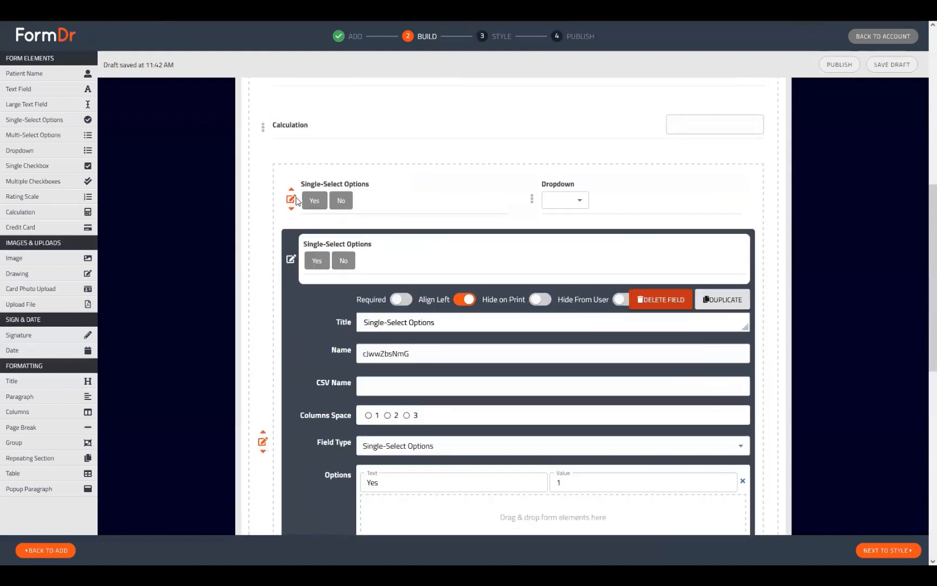
{"action": "left_click", "coordinate": [291, 198]}
{"action": "left_click", "coordinate": [368, 364]}
{"action": "double_click", "coordinate": [368, 364]}
{"action": "key", "text": "ctrl+c"}
{"action": "scroll", "coordinate": [368, 364], "scroll_direction": "down", "scroll_amount": 8}
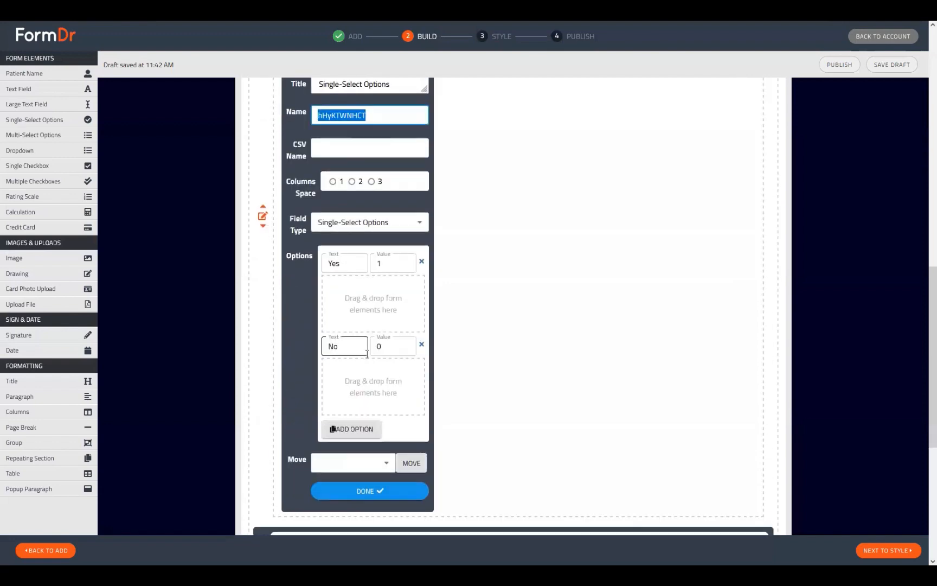
{"action": "left_click", "coordinate": [345, 445]}
{"action": "key", "text": "ctrl+v"}
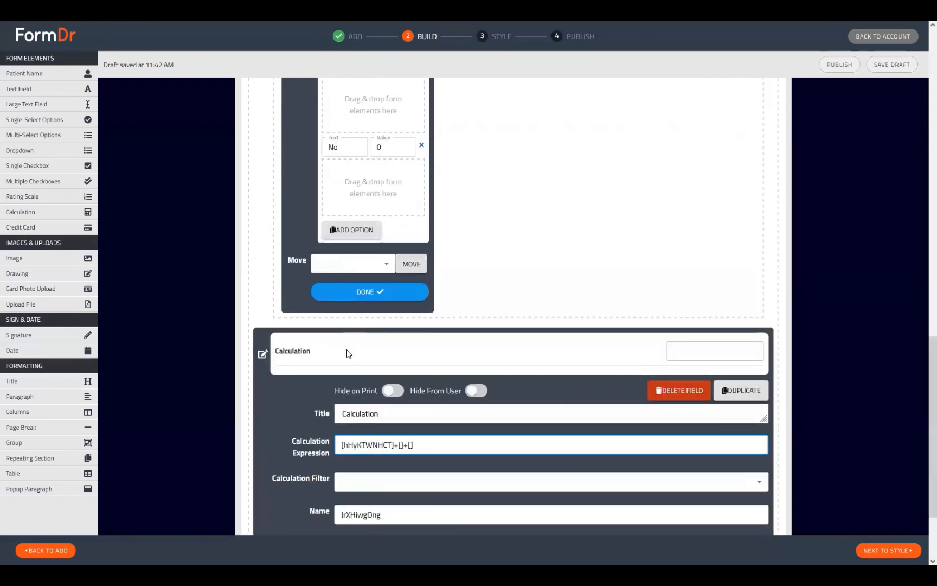
Copy the Dropdown's name tRRJRmDUjg into the second brackets of the last Calculation's expression.
{"action": "scroll", "coordinate": [346, 352], "scroll_direction": "up", "scroll_amount": 5}
{"action": "scroll", "coordinate": [417, 133], "scroll_direction": "up", "scroll_amount": 2}
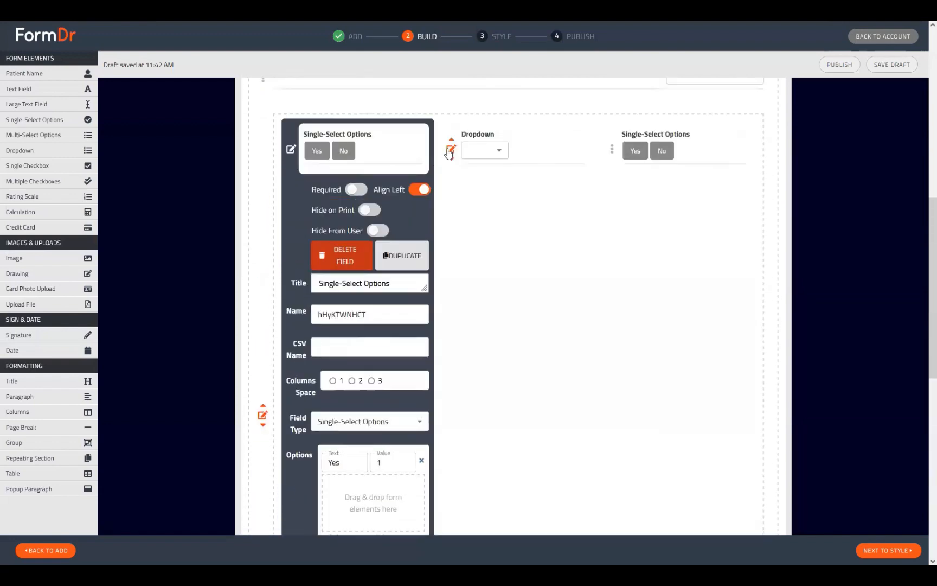
{"action": "left_click", "coordinate": [446, 145]}
{"action": "scroll", "coordinate": [521, 233], "scroll_direction": "down", "scroll_amount": 4}
{"action": "scroll", "coordinate": [521, 234], "scroll_direction": "up", "scroll_amount": 2}
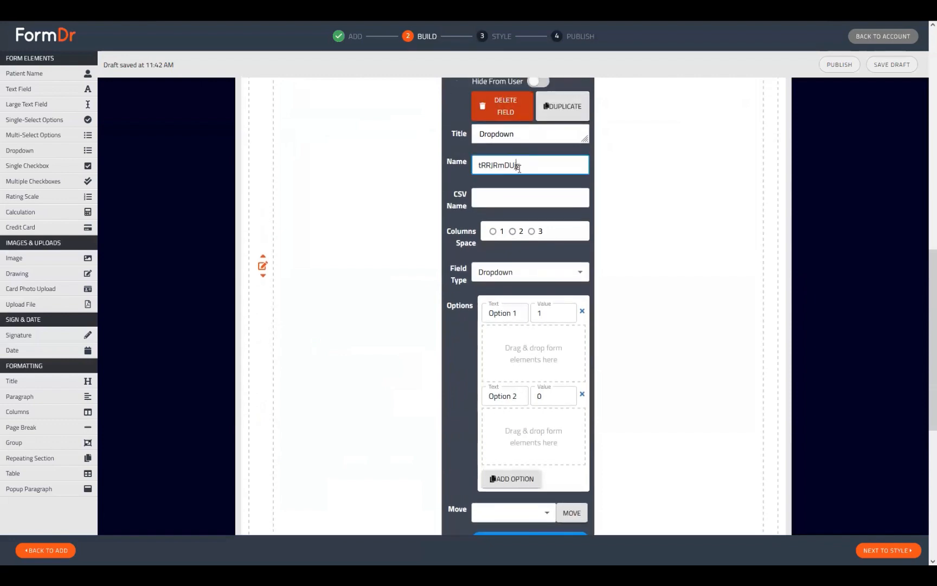
{"action": "double_click", "coordinate": [499, 164]}
{"action": "key", "text": "ctrl+c"}
{"action": "scroll", "coordinate": [389, 442], "scroll_direction": "down", "scroll_amount": 5}
{"action": "left_click", "coordinate": [403, 445]}
{"action": "key", "text": "ctrl+v"}
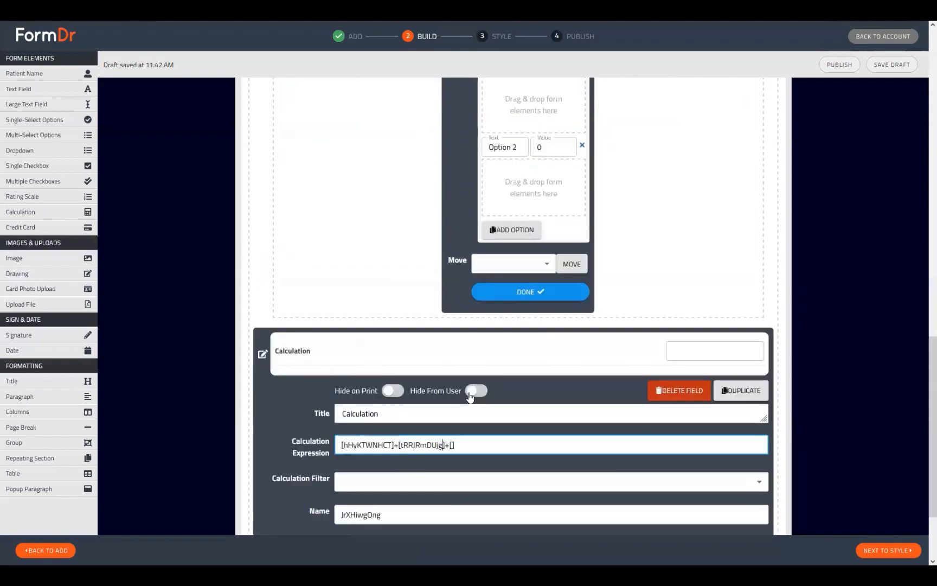
Copy the last Single-Select field's name cJwwZbsNmG into the third brackets of the calculation expression, and close that Single-Select field's settings.
{"action": "scroll", "coordinate": [529, 260], "scroll_direction": "up", "scroll_amount": 7}
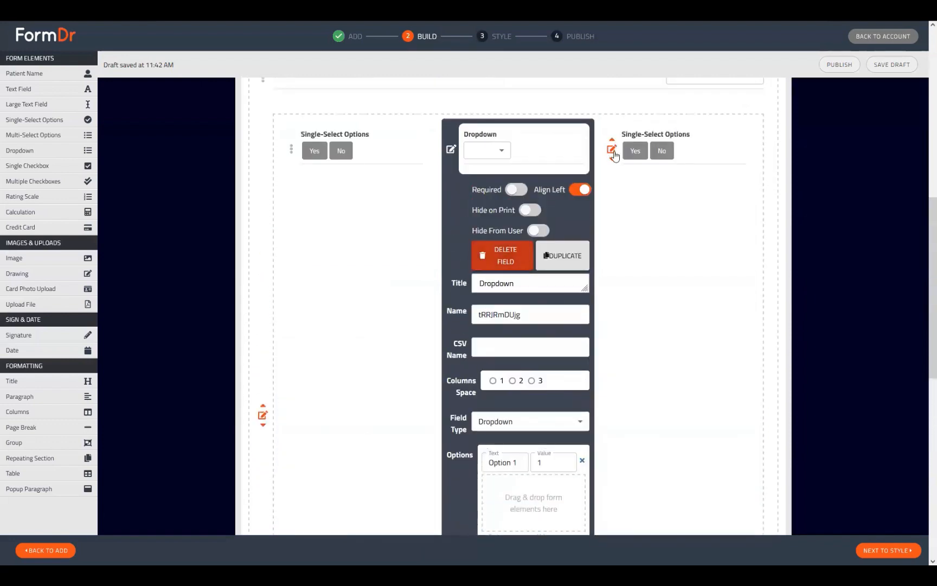
{"action": "left_click", "coordinate": [613, 147]}
{"action": "scroll", "coordinate": [554, 345], "scroll_direction": "down", "scroll_amount": 4}
{"action": "scroll", "coordinate": [663, 304], "scroll_direction": "up", "scroll_amount": 2}
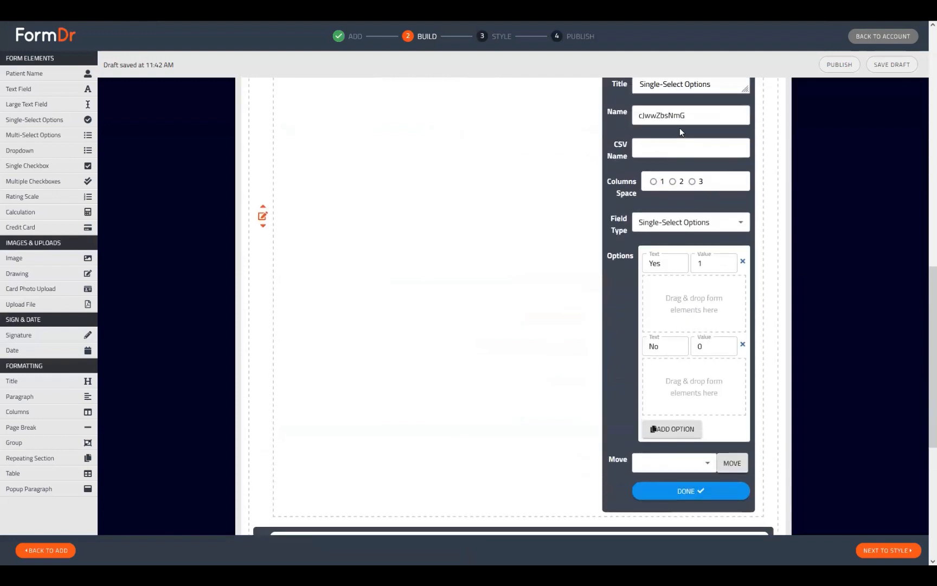
{"action": "double_click", "coordinate": [678, 116]}
{"action": "key", "text": "ctrl+c"}
{"action": "scroll", "coordinate": [384, 368], "scroll_direction": "down", "scroll_amount": 4}
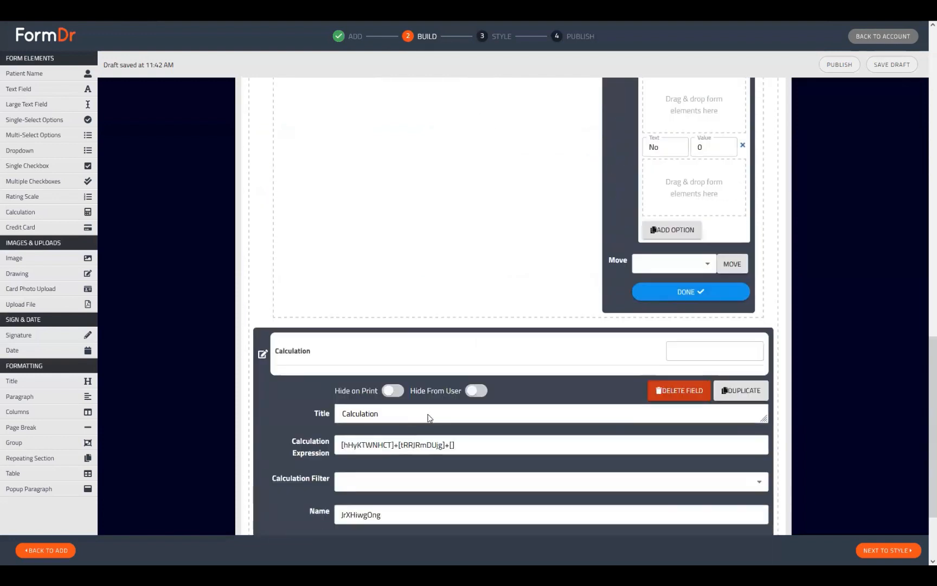
{"action": "scroll", "coordinate": [429, 418], "scroll_direction": "down", "scroll_amount": 1}
{"action": "left_click", "coordinate": [453, 394]}
{"action": "key", "text": "ctrl+v"}
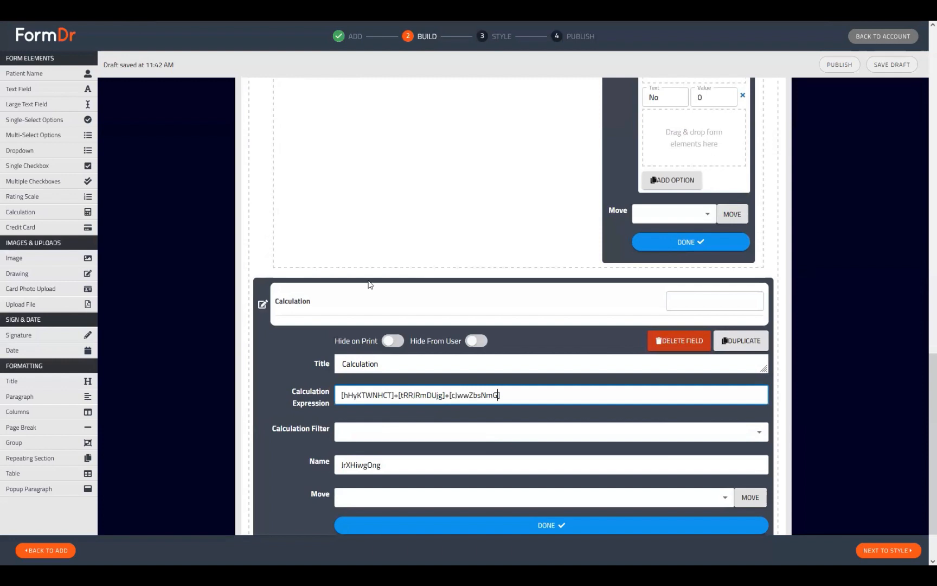
{"action": "left_click", "coordinate": [646, 242]}
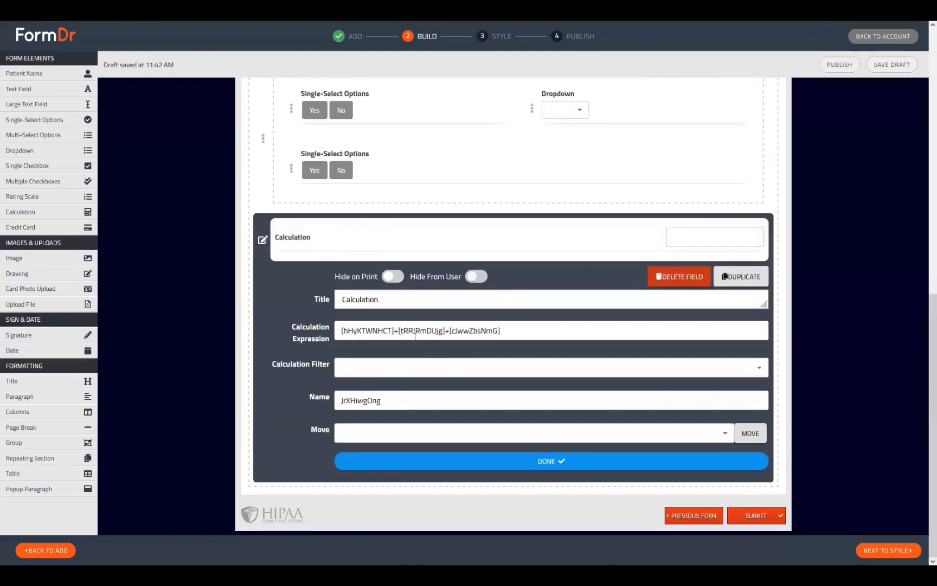
Retype the closing bracket at the end of the last Calculation's expression and close its settings.
{"action": "left_click", "coordinate": [398, 330]}
{"action": "left_click", "coordinate": [545, 339]}
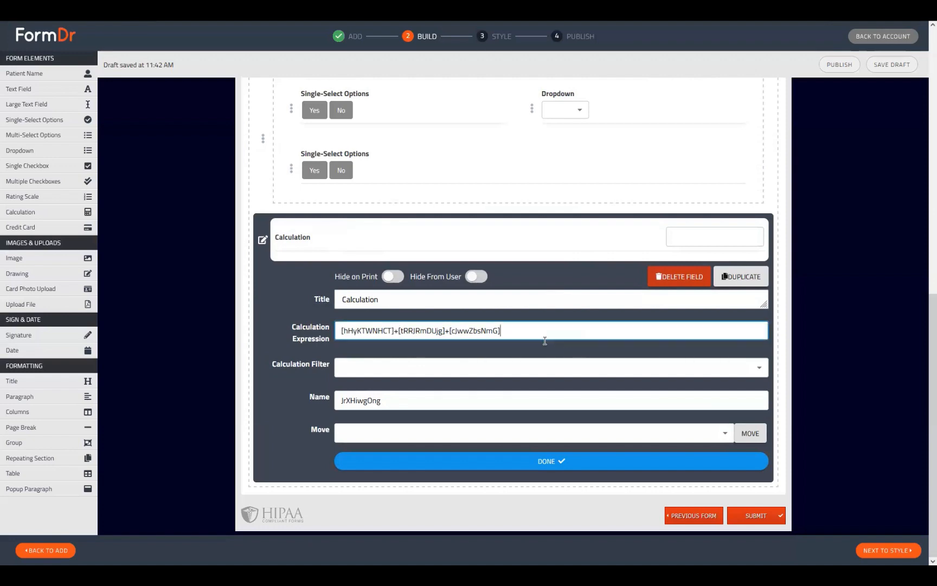
{"action": "left_click_drag", "start_coordinate": [504, 334], "coordinate": [321, 330]}
{"action": "left_click", "coordinate": [548, 336]}
{"action": "key", "text": "BackSpace"}
{"action": "type", "text": "]"}
{"action": "left_click", "coordinate": [267, 242]}
{"action": "left_click", "coordinate": [264, 240]}
{"action": "scroll", "coordinate": [446, 379], "scroll_direction": "up", "scroll_amount": 5}
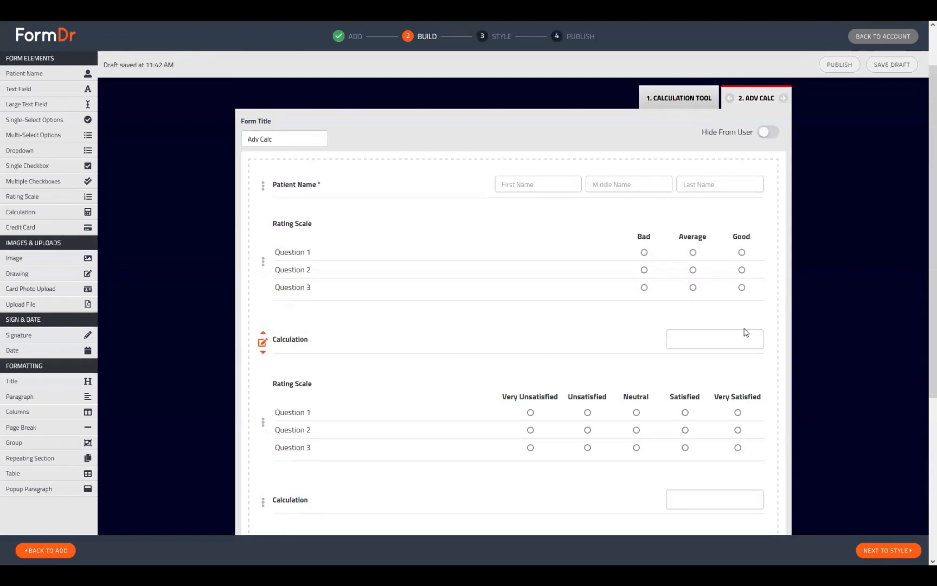
{"action": "scroll", "coordinate": [315, 290], "scroll_direction": "down", "scroll_amount": 3}
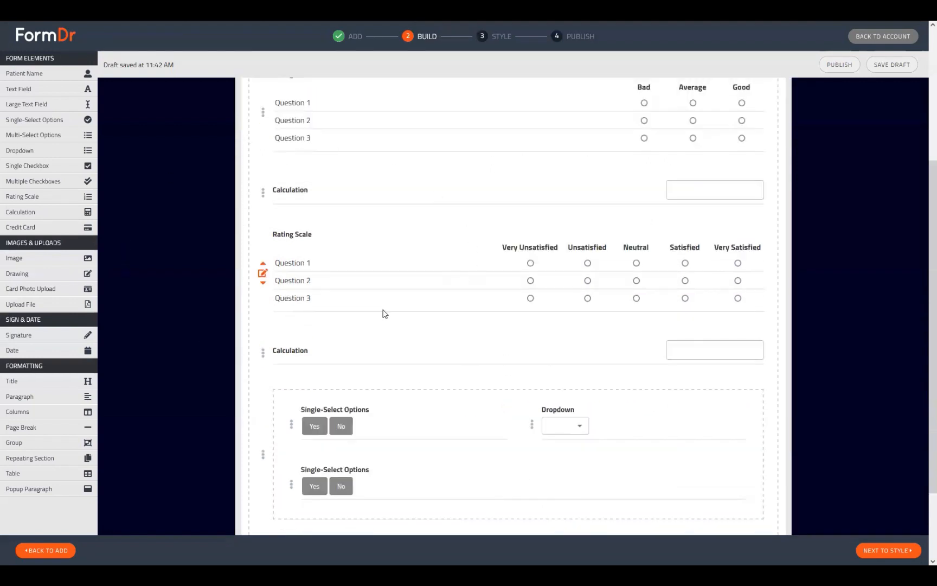
{"action": "scroll", "coordinate": [383, 312], "scroll_direction": "down", "scroll_amount": 2}
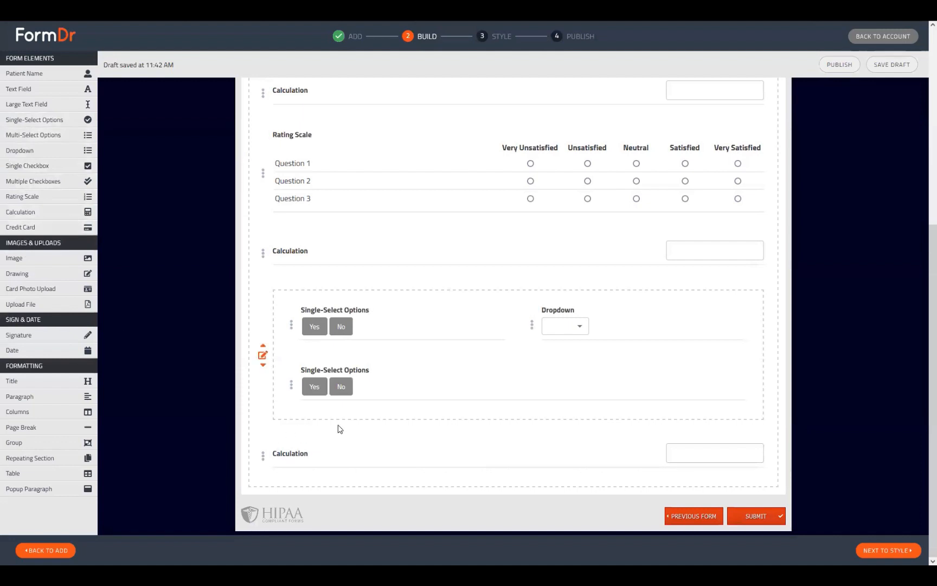
{"action": "scroll", "coordinate": [680, 446], "scroll_direction": "up", "scroll_amount": 2}
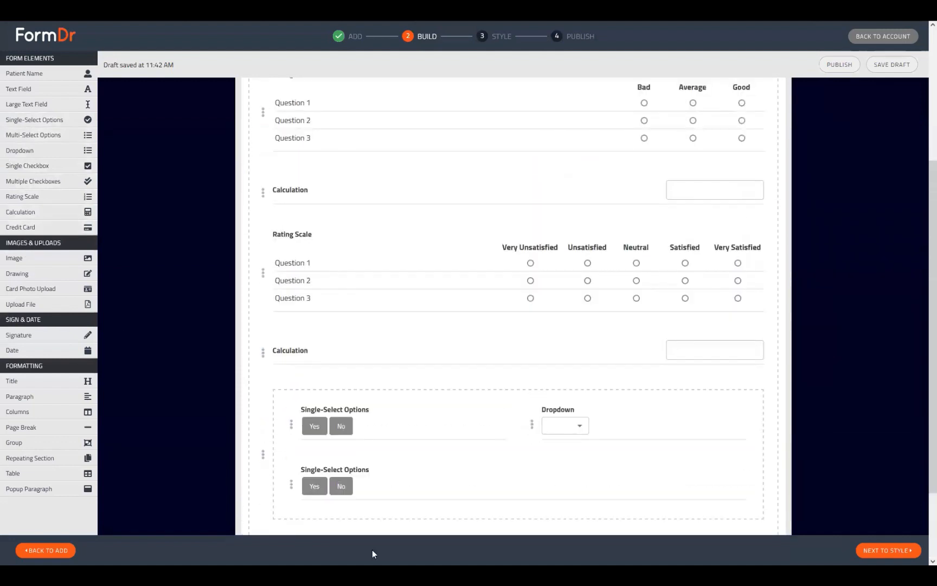
Add another Calculation field at the end of the Adv Calc form.
{"action": "scroll", "coordinate": [590, 481], "scroll_direction": "up", "scroll_amount": 2}
{"action": "scroll", "coordinate": [541, 420], "scroll_direction": "down", "scroll_amount": 3}
{"action": "scroll", "coordinate": [541, 420], "scroll_direction": "down", "scroll_amount": 1}
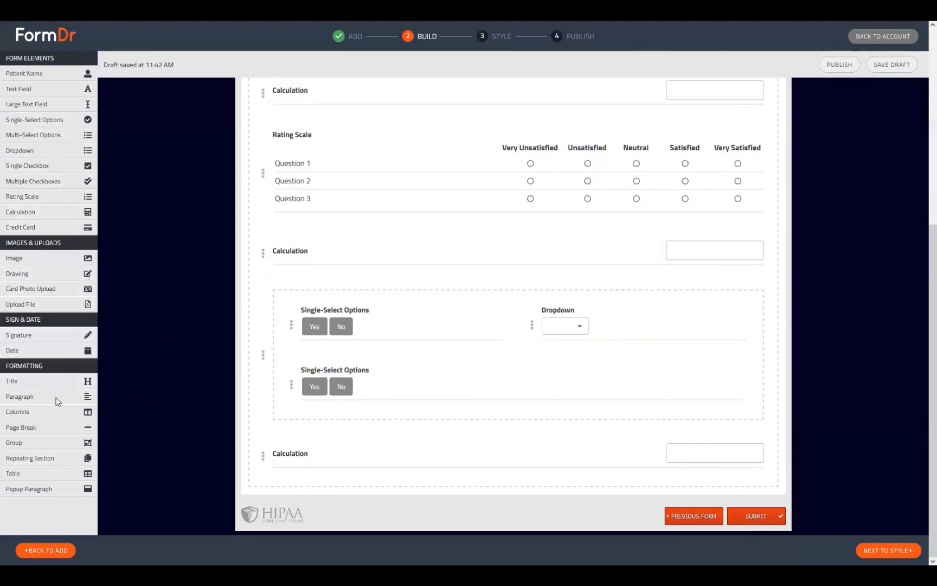
{"action": "left_click", "coordinate": [33, 211]}
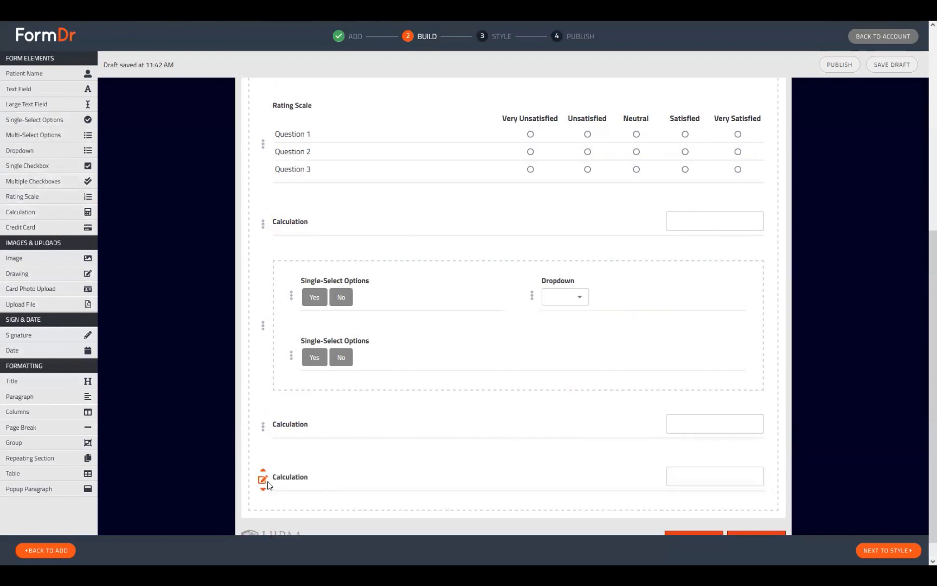
Title the new last Calculation field TOTAL SCORE and close its settings.
{"action": "left_click", "coordinate": [263, 477]}
{"action": "key", "text": "shift+Left"}
{"action": "key", "text": "shift+Left"}
{"action": "key", "text": "shift+Left"}
{"action": "key", "text": "shift+Left"}
{"action": "key", "text": "shift+Left"}
{"action": "key", "text": "shift+Left"}
{"action": "key", "text": "shift+Left"}
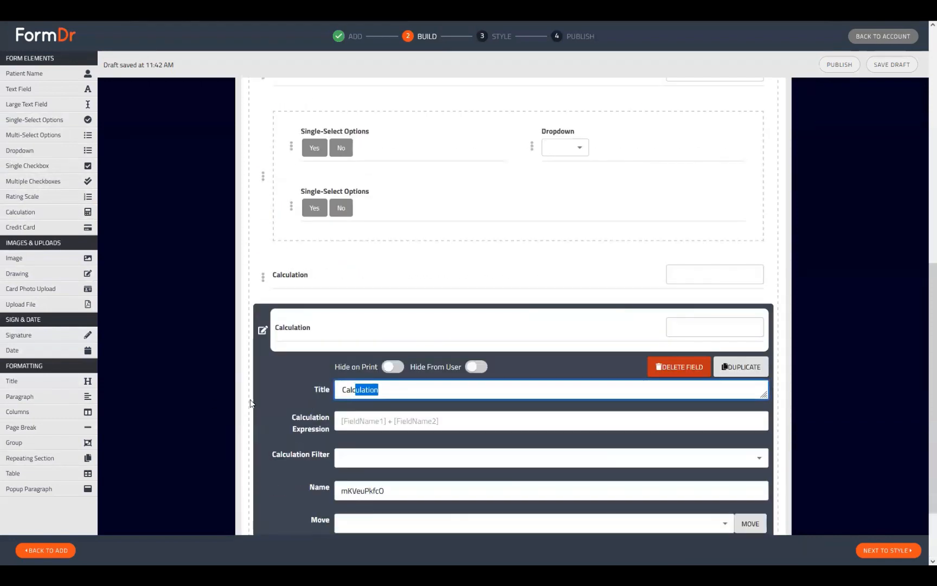
{"action": "type", "text": "T"}
{"action": "key", "text": "BackSpace"}
{"action": "key", "text": "BackSpace"}
{"action": "type", "text": "TO"}
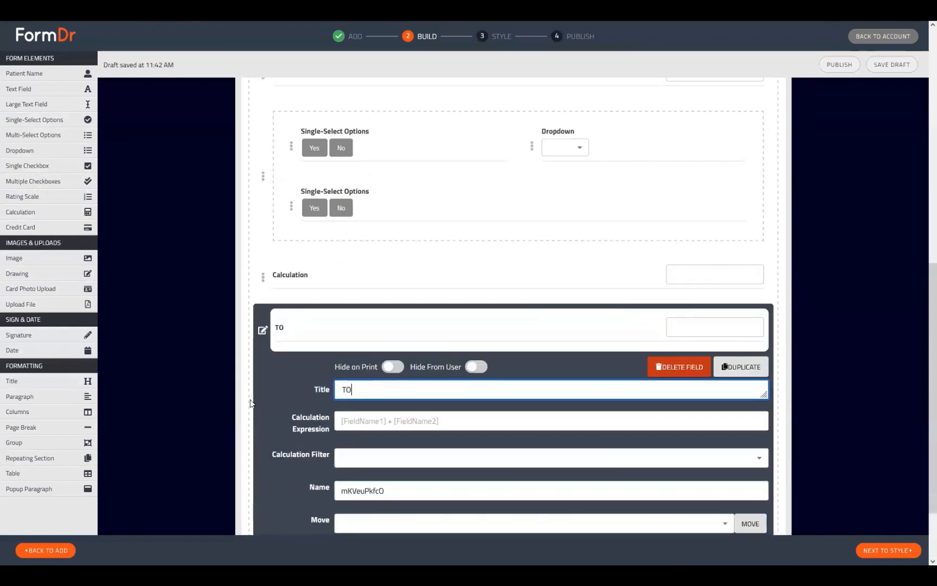
{"action": "type", "text": "TAL SCORE"}
{"action": "scroll", "coordinate": [356, 300], "scroll_direction": "down", "scroll_amount": 1}
{"action": "scroll", "coordinate": [378, 335], "scroll_direction": "up", "scroll_amount": 3}
{"action": "scroll", "coordinate": [385, 358], "scroll_direction": "down", "scroll_amount": 2}
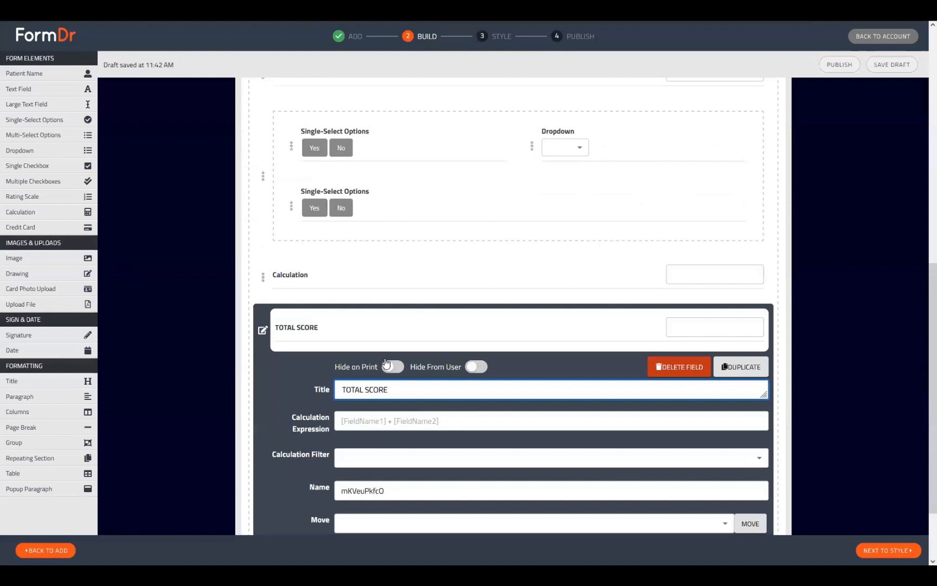
{"action": "left_click", "coordinate": [263, 330]}
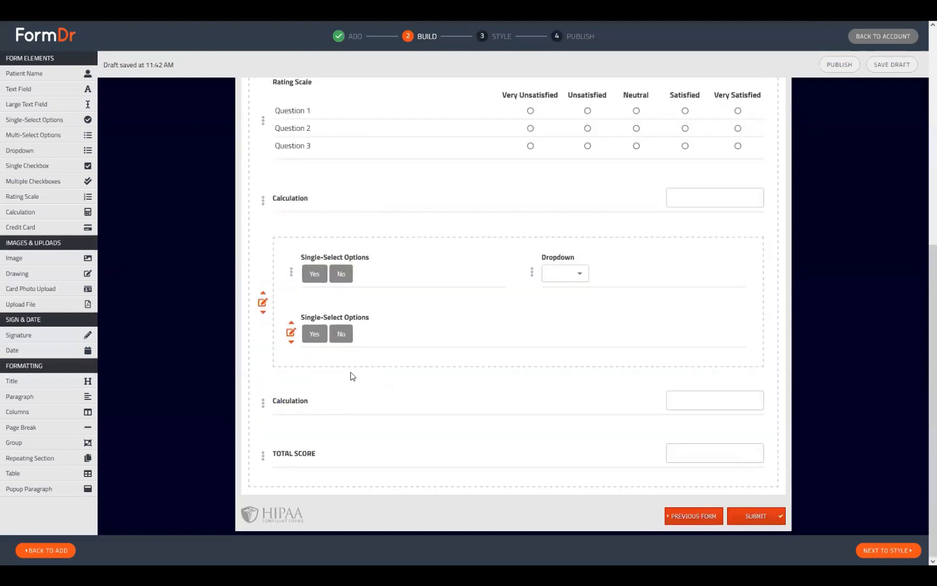
Set the name of the Calculation below the first Rating Scale to calc1 and close its settings.
{"action": "scroll", "coordinate": [349, 377], "scroll_direction": "up", "scroll_amount": 3}
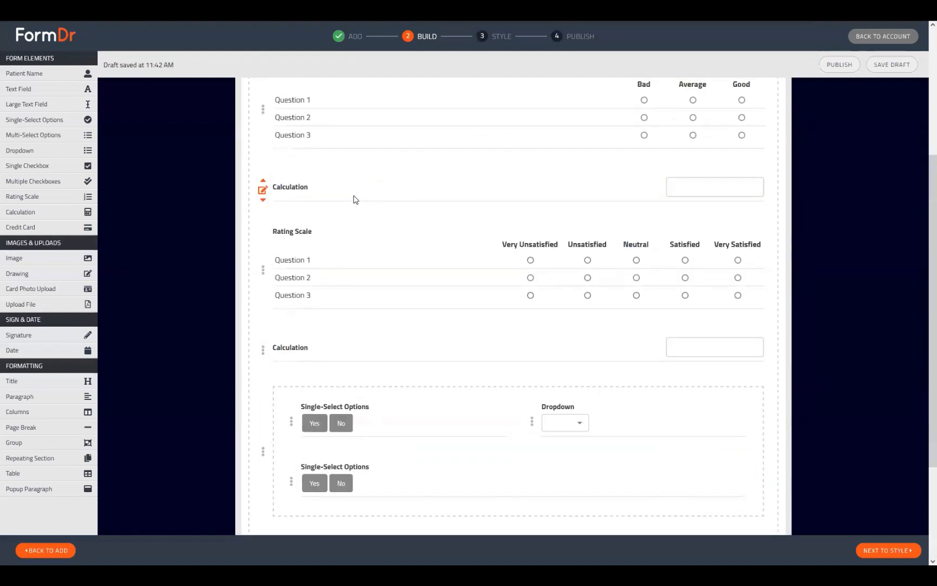
{"action": "left_click", "coordinate": [264, 194]}
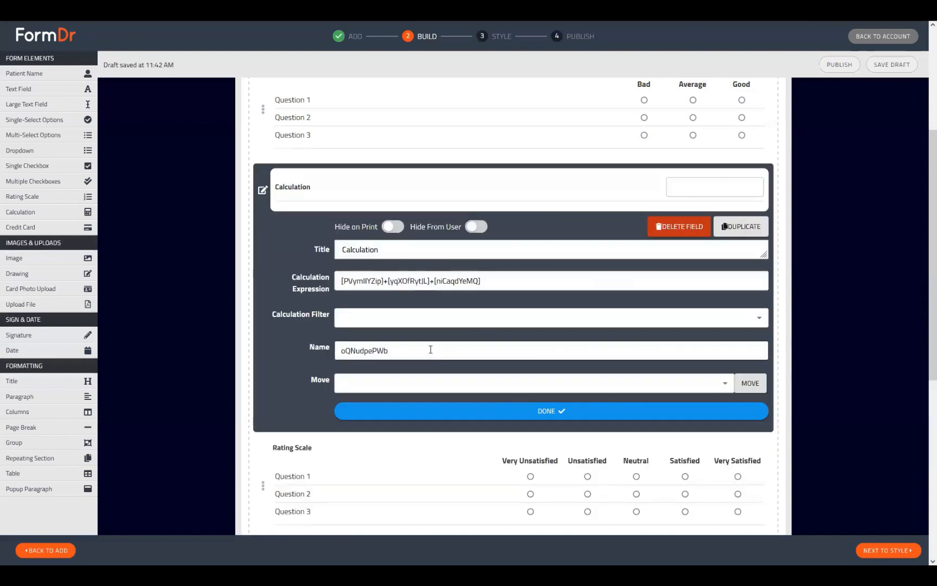
{"action": "left_click_drag", "start_coordinate": [429, 352], "coordinate": [323, 359]}
{"action": "left_click_drag", "start_coordinate": [410, 353], "coordinate": [303, 356]}
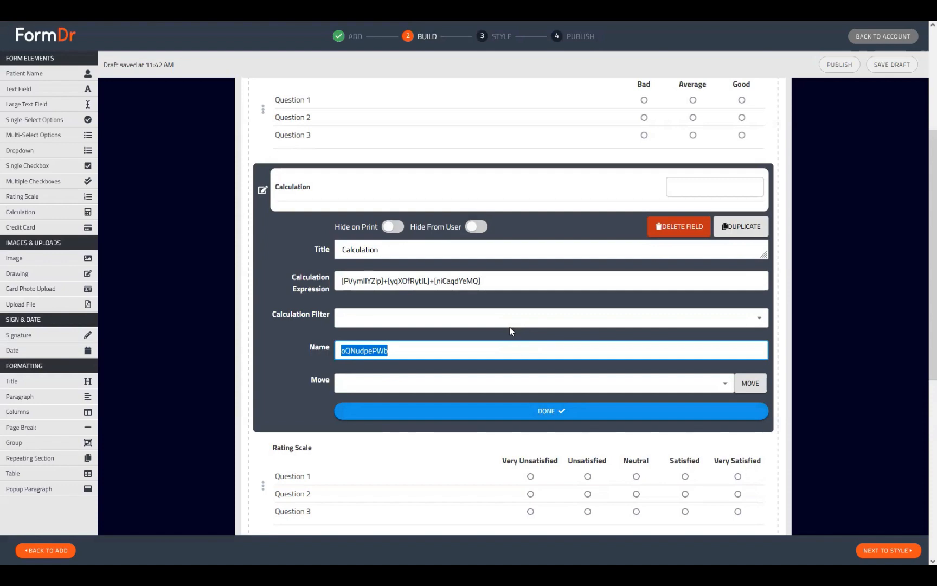
{"action": "type", "text": "calc1"}
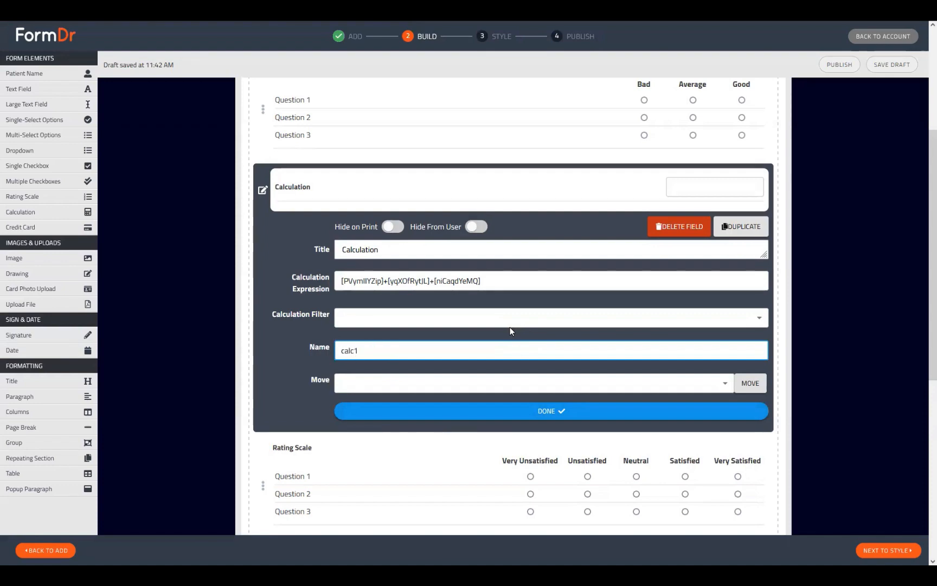
{"action": "left_click", "coordinate": [263, 190]}
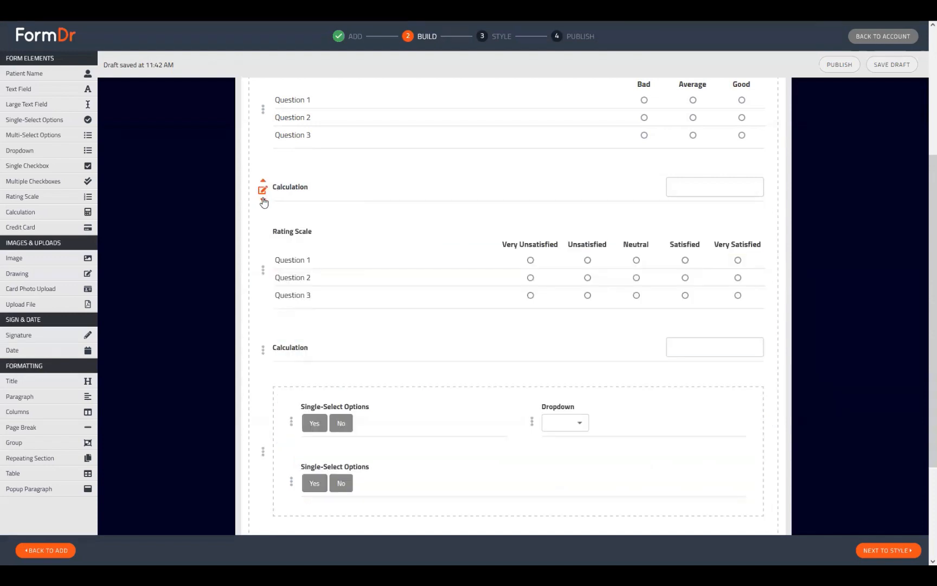
Set the name of the Calculation below the second Rating Scale to calc2.
{"action": "left_click", "coordinate": [262, 351]}
{"action": "double_click", "coordinate": [397, 410]}
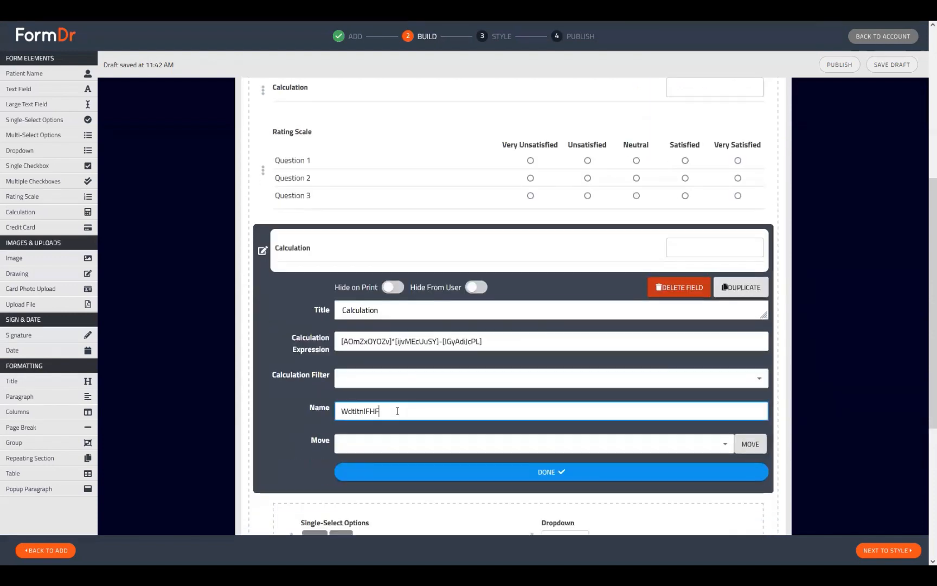
{"action": "type", "text": "calc1"}
Set the name of the Calculation just above TOTAL SCORE to calc3 and close its settings.
{"action": "scroll", "coordinate": [325, 420], "scroll_direction": "down", "scroll_amount": 4}
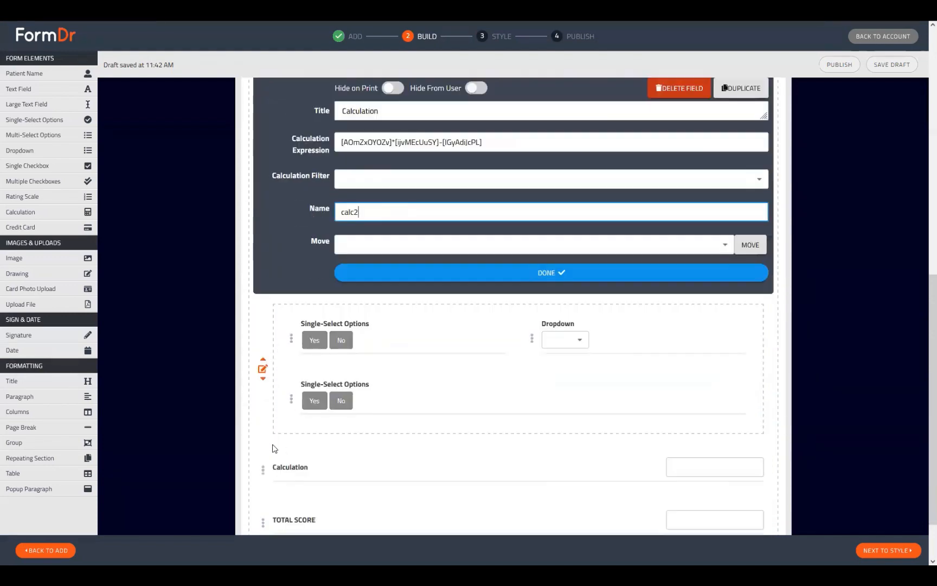
{"action": "scroll", "coordinate": [274, 423], "scroll_direction": "down", "scroll_amount": 1}
{"action": "left_click", "coordinate": [262, 401]}
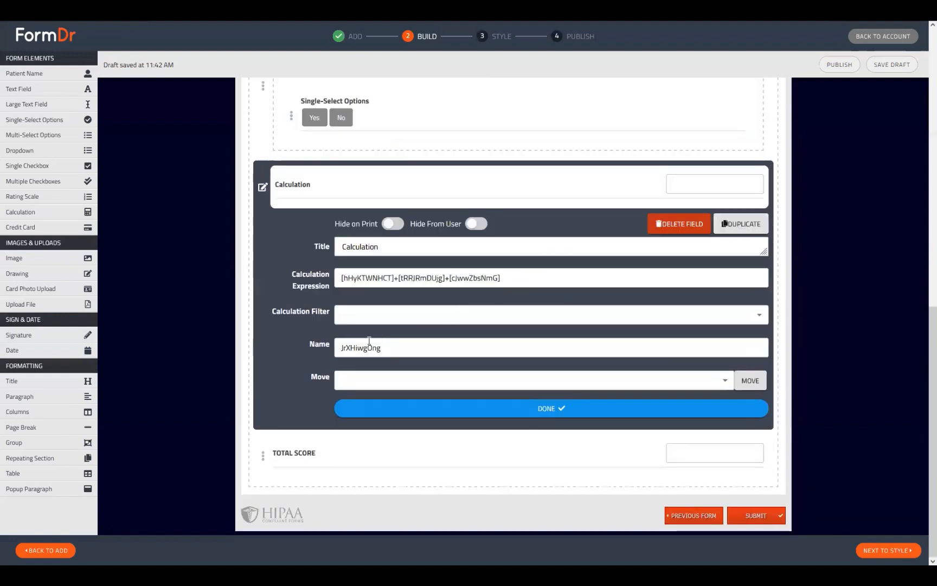
{"action": "double_click", "coordinate": [417, 344]}
{"action": "type", "text": "calc1"}
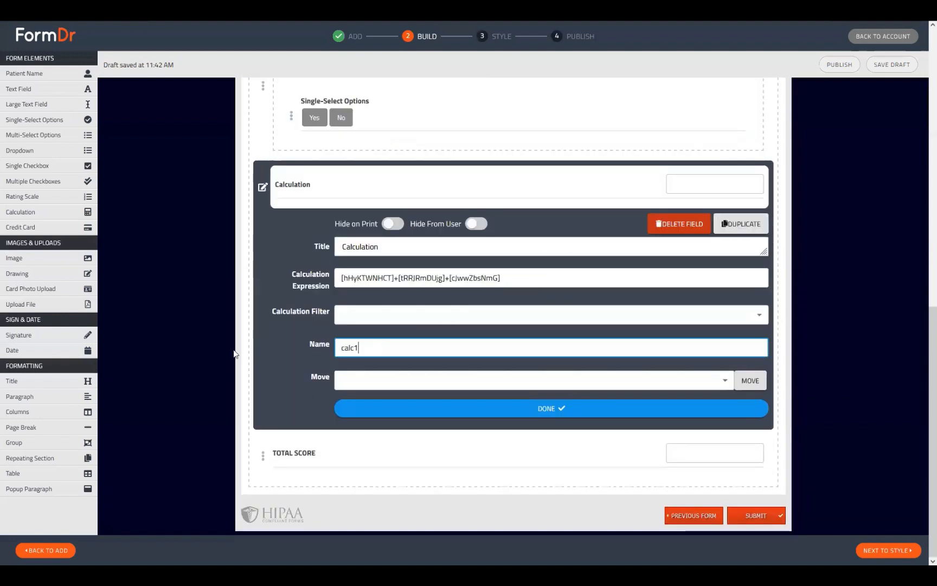
{"action": "key", "text": "BackSpace"}
{"action": "type", "text": "3"}
{"action": "left_click_drag", "start_coordinate": [396, 346], "coordinate": [343, 348]}
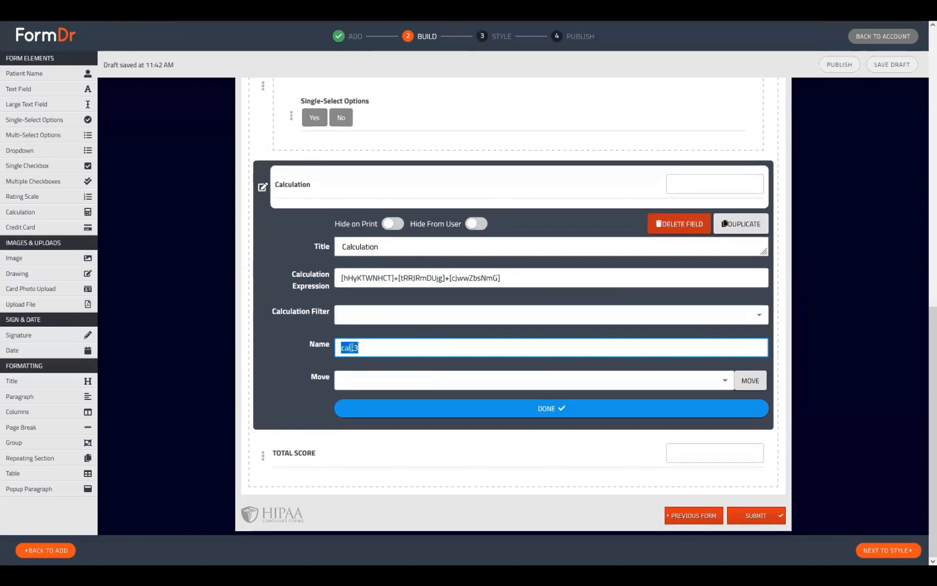
{"action": "left_click", "coordinate": [264, 188]}
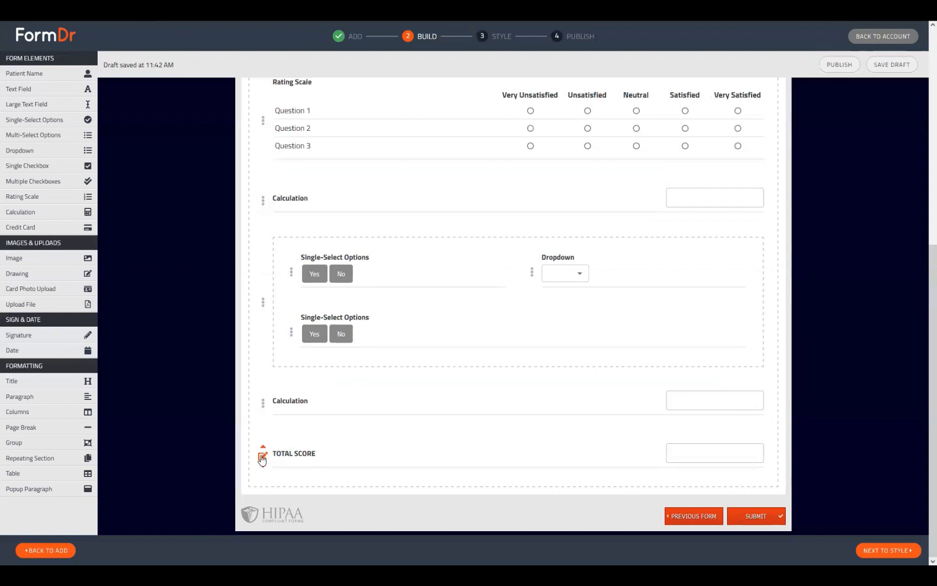
Enter the averaging skeleton ([]+[]+[])/3 as the TOTAL SCORE field's calculation expression.
{"action": "left_click", "coordinate": [262, 458]}
{"action": "left_click", "coordinate": [408, 350]}
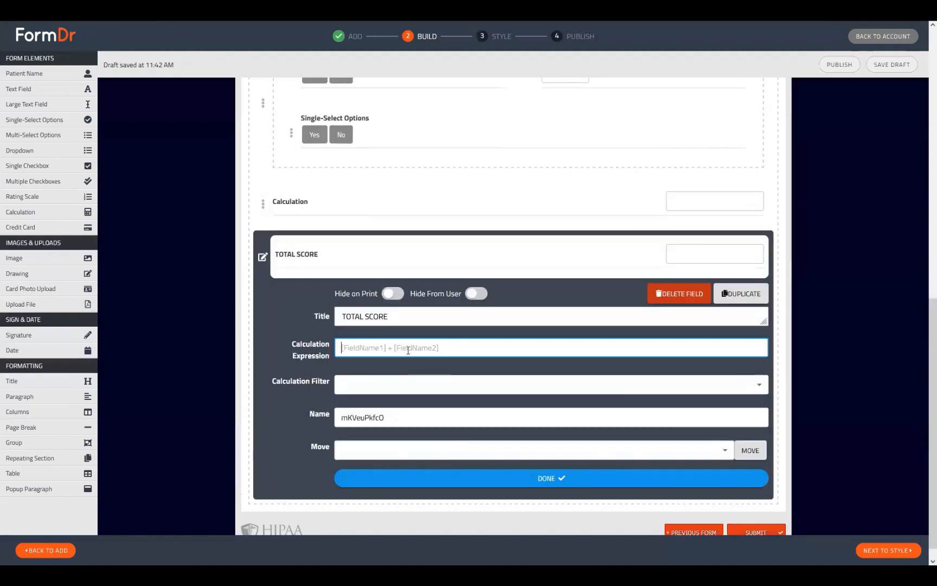
{"action": "type", "text": "["}
{"action": "type", "text": "+"}
{"action": "type", "text": "("}
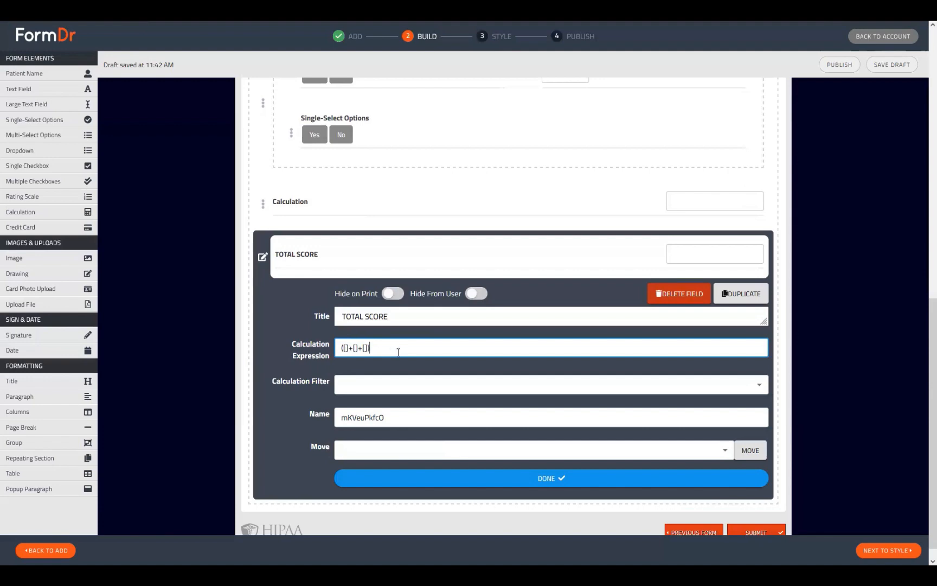
{"action": "type", "text": "/3"}
Fill the TOTAL SCORE expression's brackets with calc1, calc2 and calc3, and finish editing the field.
{"action": "left_click", "coordinate": [348, 348]}
{"action": "type", "text": "calc1"}
{"action": "key", "text": "BackSpace"}
{"action": "type", "text": "2"}
{"action": "type", "text": "calc1"}
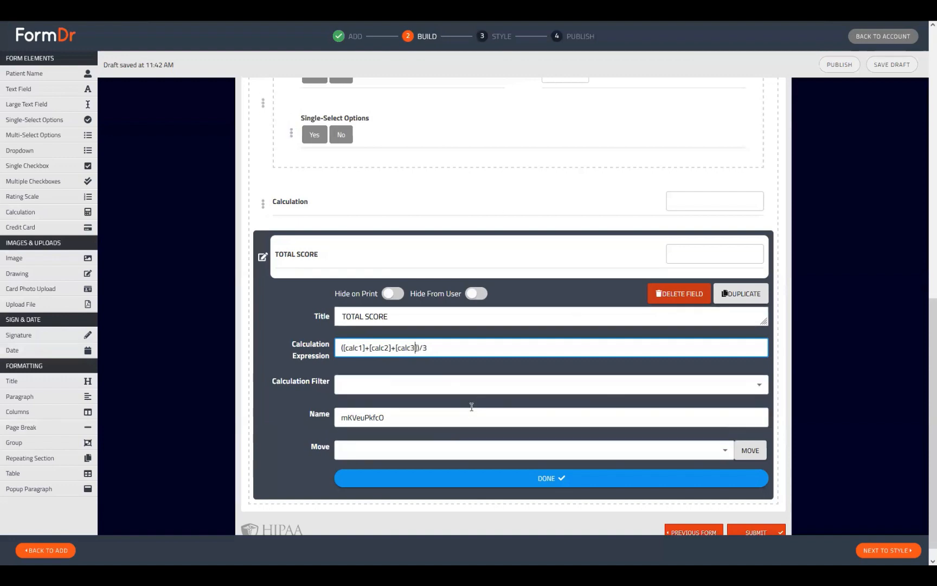
{"action": "left_click", "coordinate": [467, 479]}
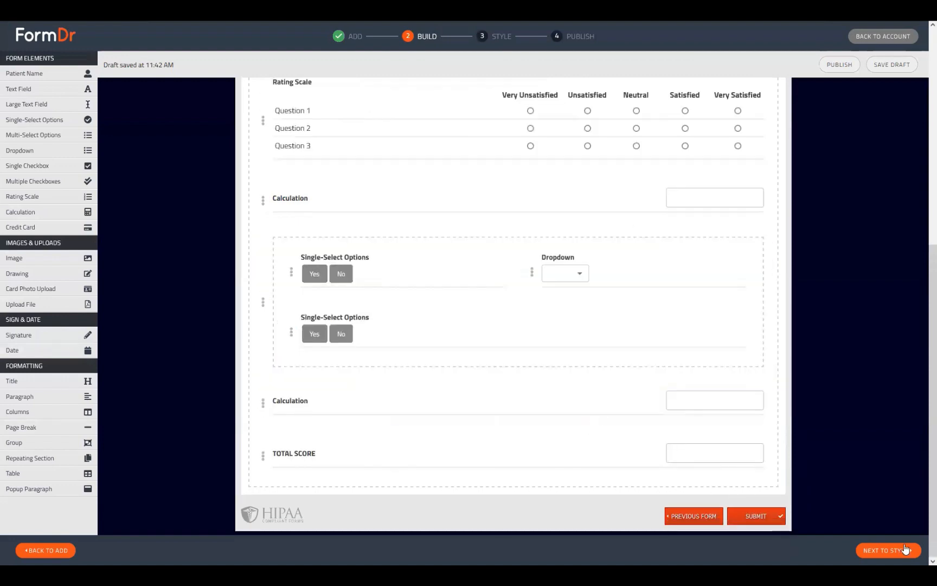
Publish the FormDr Training packet and go to the account's list of packets.
{"action": "left_click", "coordinate": [900, 551]}
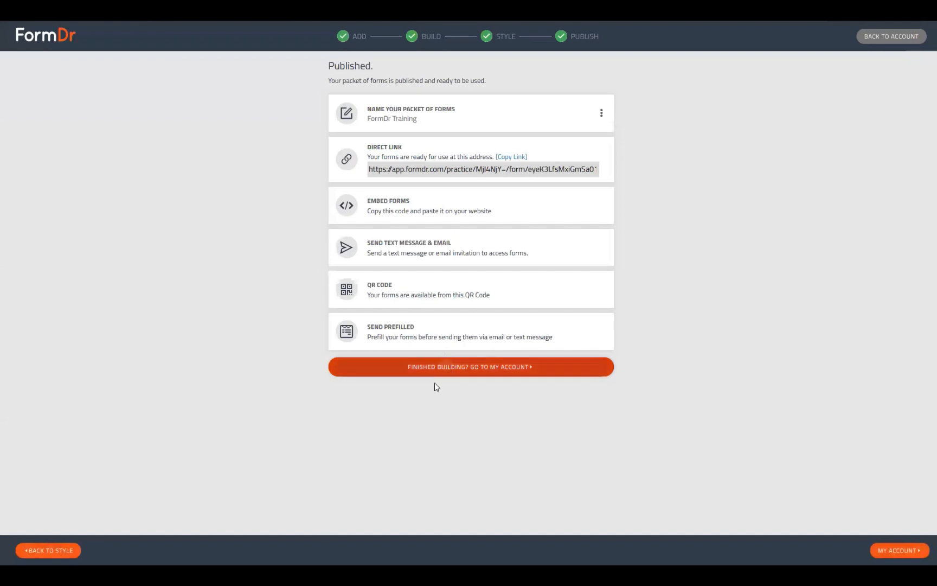
{"action": "left_click", "coordinate": [441, 368]}
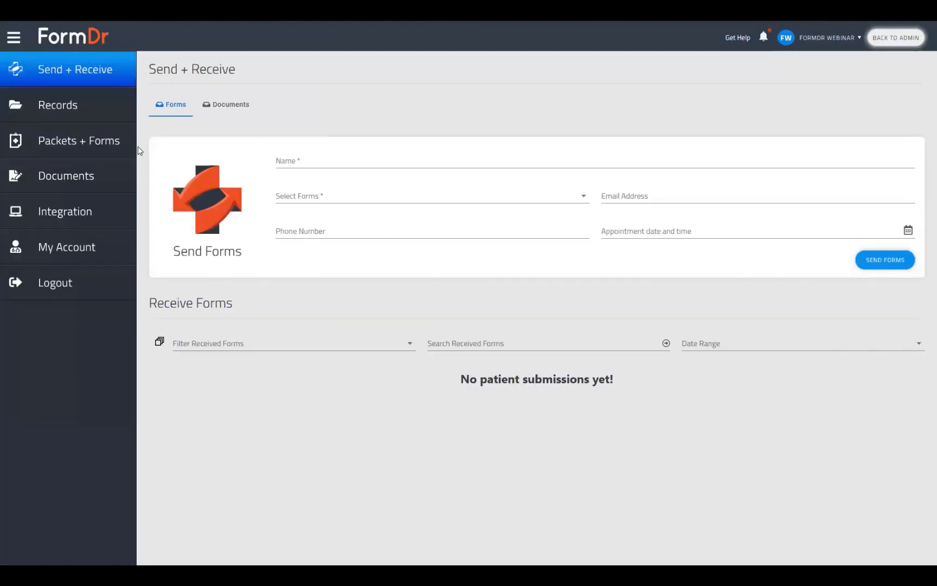
{"action": "left_click", "coordinate": [86, 140]}
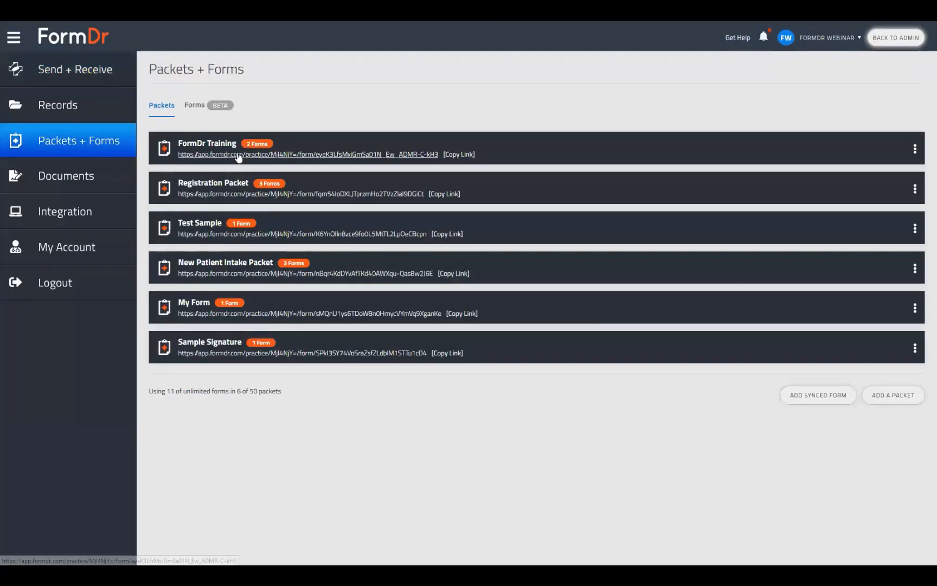
Open the live FormDr Training packet's Adv Calc form and rate the first scale's questions Average, Good and Good.
{"action": "left_click", "coordinate": [238, 155]}
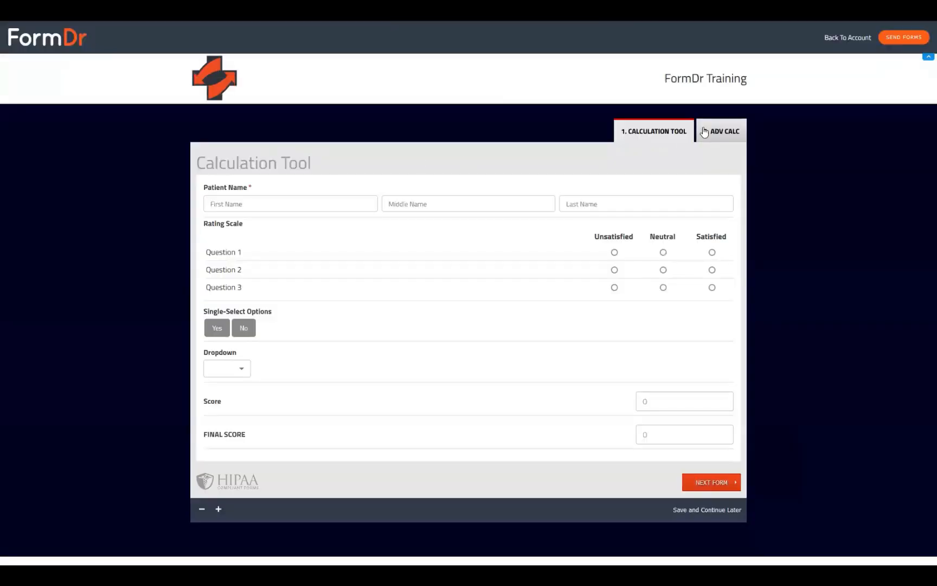
{"action": "left_click", "coordinate": [705, 131]}
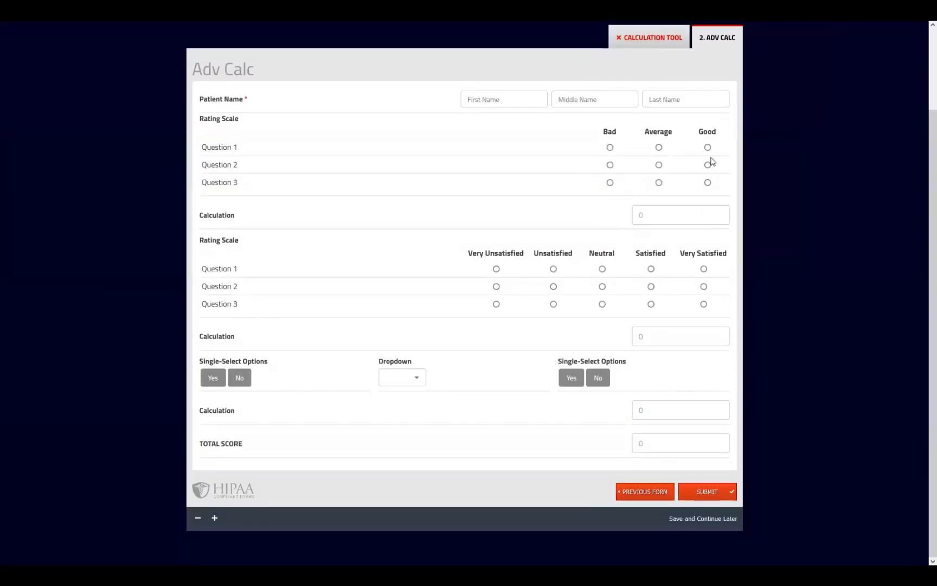
{"action": "left_click", "coordinate": [659, 147]}
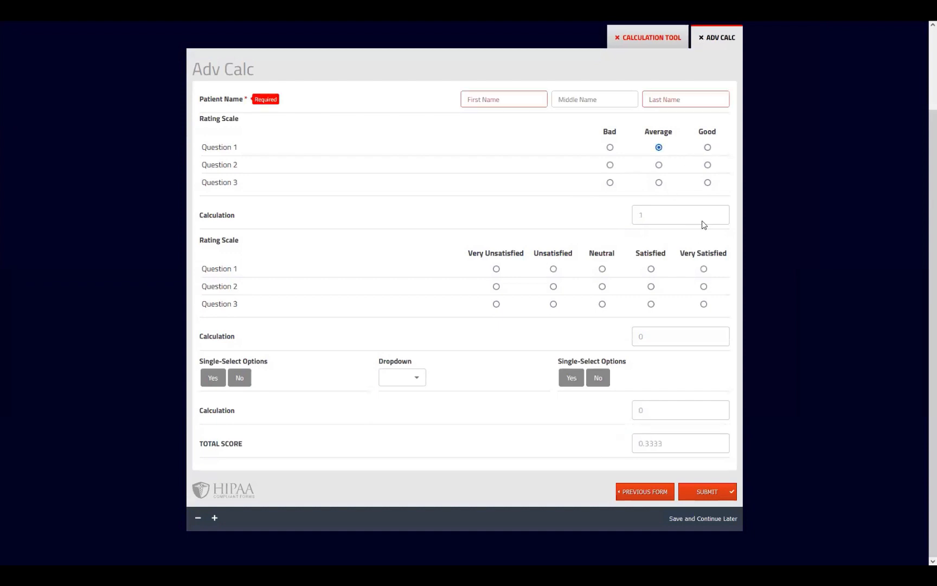
{"action": "left_click", "coordinate": [708, 164]}
{"action": "left_click", "coordinate": [708, 183]}
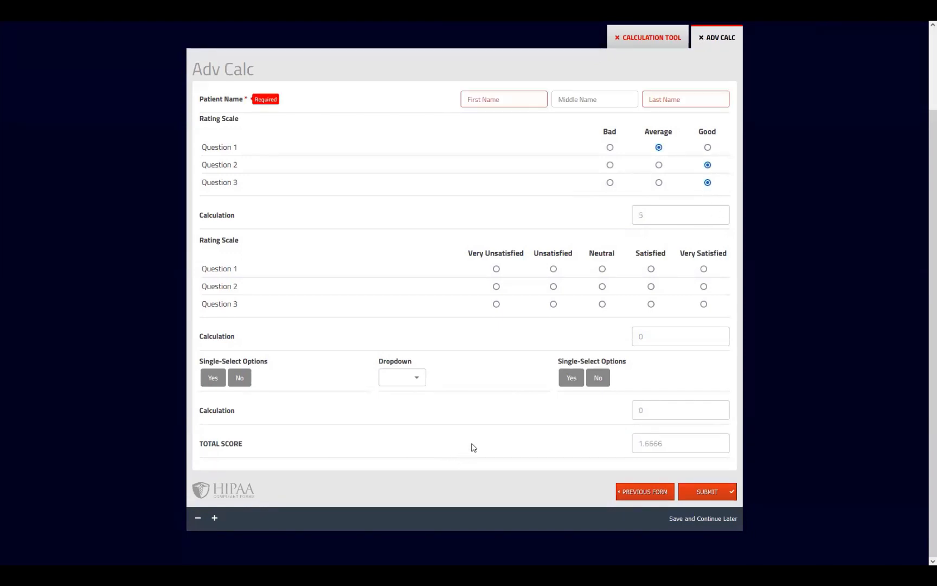
Rate the second scale's three questions Unsatisfied, Satisfied and Very Satisfied.
{"action": "left_click", "coordinate": [553, 269]}
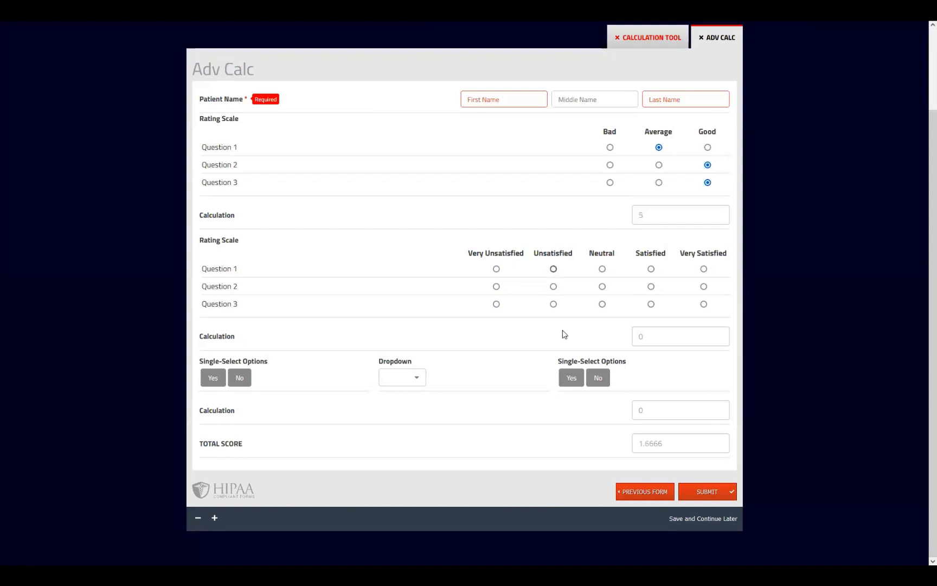
{"action": "left_click", "coordinate": [651, 286]}
{"action": "left_click", "coordinate": [704, 305]}
Answer Yes in both Single-Select fields and choose Option 2 in the Dropdown.
{"action": "left_click", "coordinate": [220, 382]}
{"action": "left_click", "coordinate": [406, 379]}
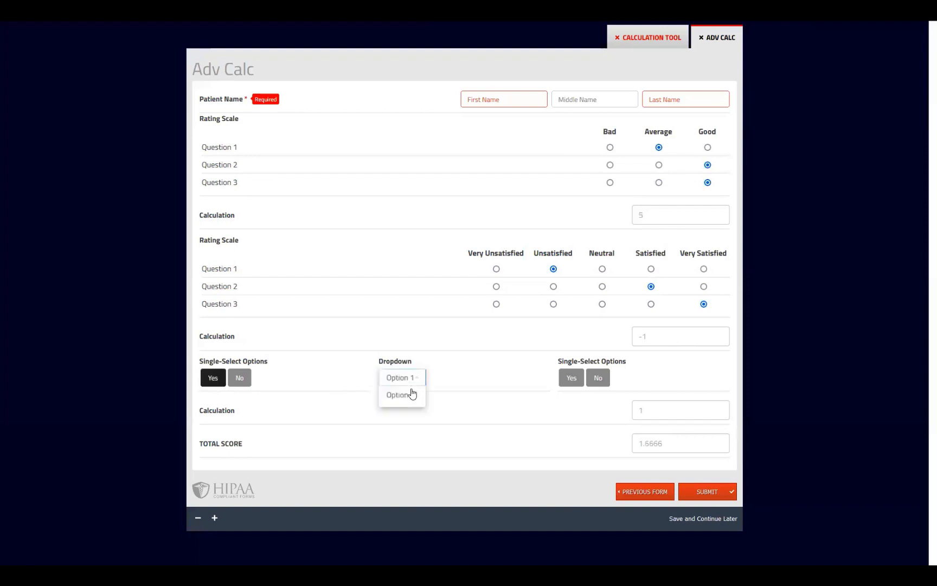
{"action": "left_click", "coordinate": [411, 402]}
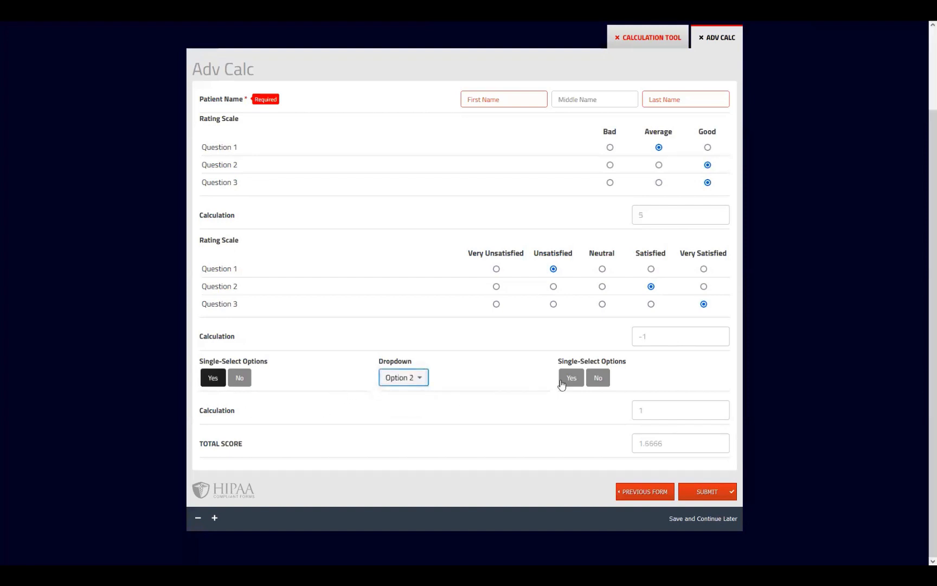
{"action": "left_click", "coordinate": [570, 378]}
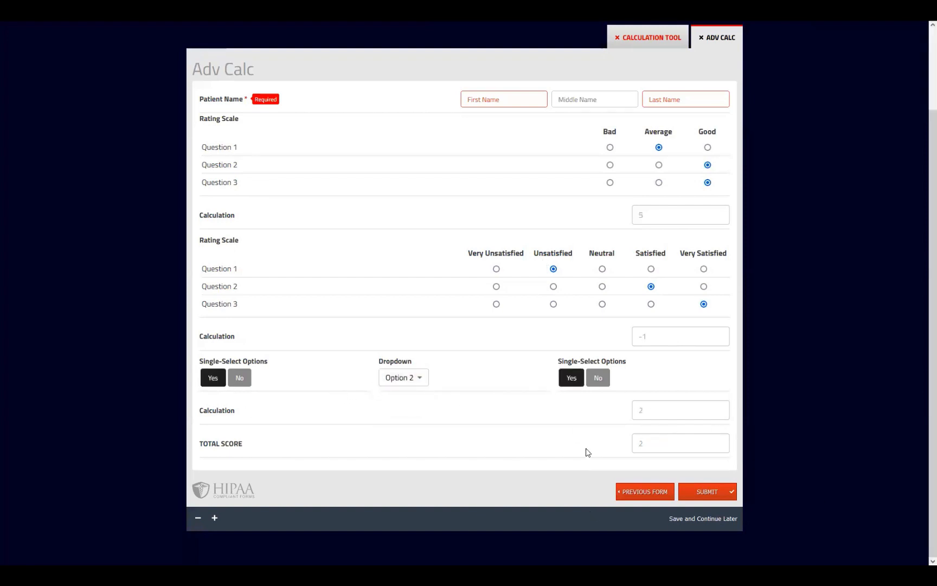
Examine how the three Calculation results feed the TOTAL SCORE, and return to the packet list.
{"action": "left_click_drag", "start_coordinate": [658, 337], "coordinate": [329, 319]}
{"action": "left_click_drag", "start_coordinate": [204, 335], "coordinate": [370, 341]}
{"action": "left_click", "coordinate": [665, 335]}
{"action": "left_click_drag", "start_coordinate": [654, 448], "coordinate": [551, 443]}
{"action": "left_click", "coordinate": [219, 438]}
{"action": "left_click_drag", "start_coordinate": [684, 215], "coordinate": [621, 210]}
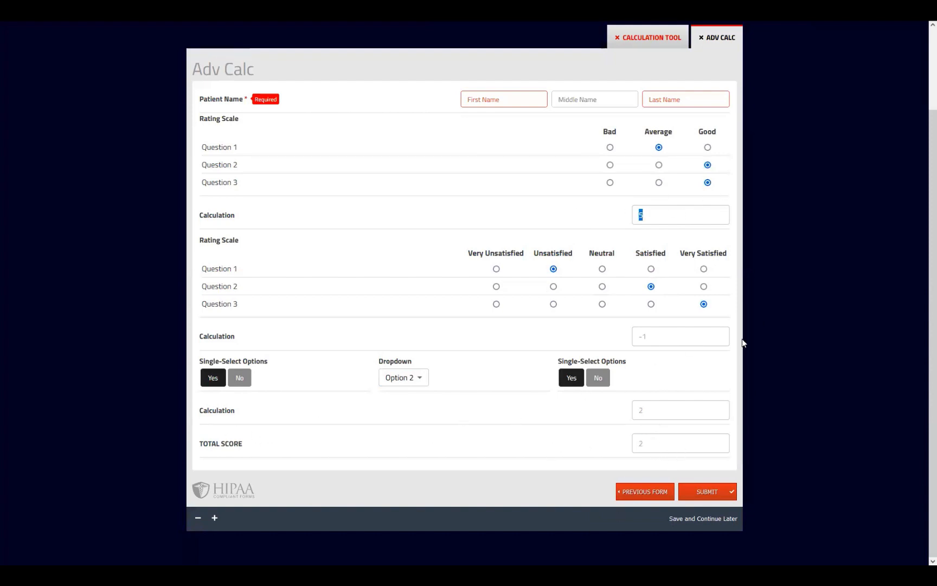
{"action": "left_click", "coordinate": [684, 216]}
{"action": "left_click_drag", "start_coordinate": [196, 215], "coordinate": [257, 226]}
{"action": "double_click", "coordinate": [202, 337]}
{"action": "double_click", "coordinate": [228, 412]}
{"action": "left_click_drag", "start_coordinate": [198, 444], "coordinate": [243, 445]}
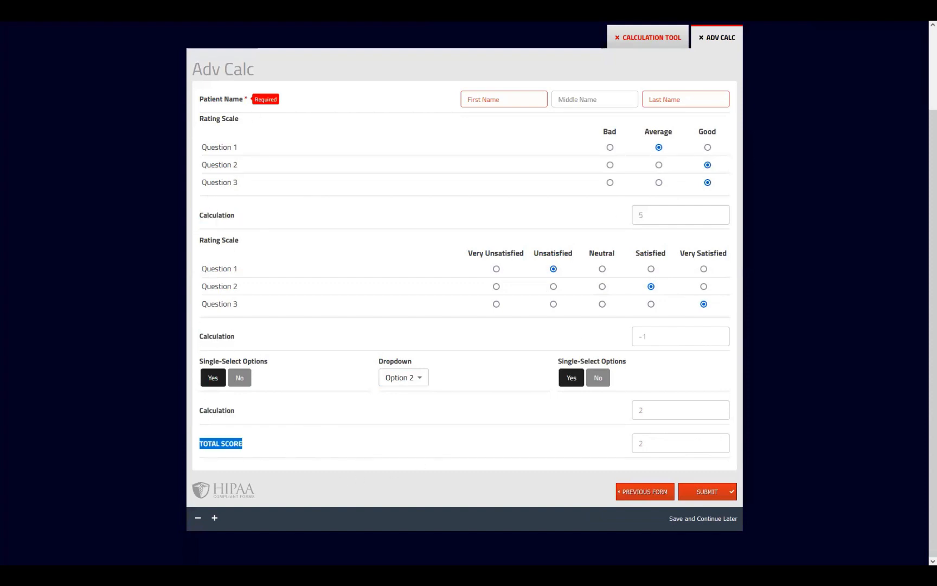
{"action": "left_click", "coordinate": [182, 237]}
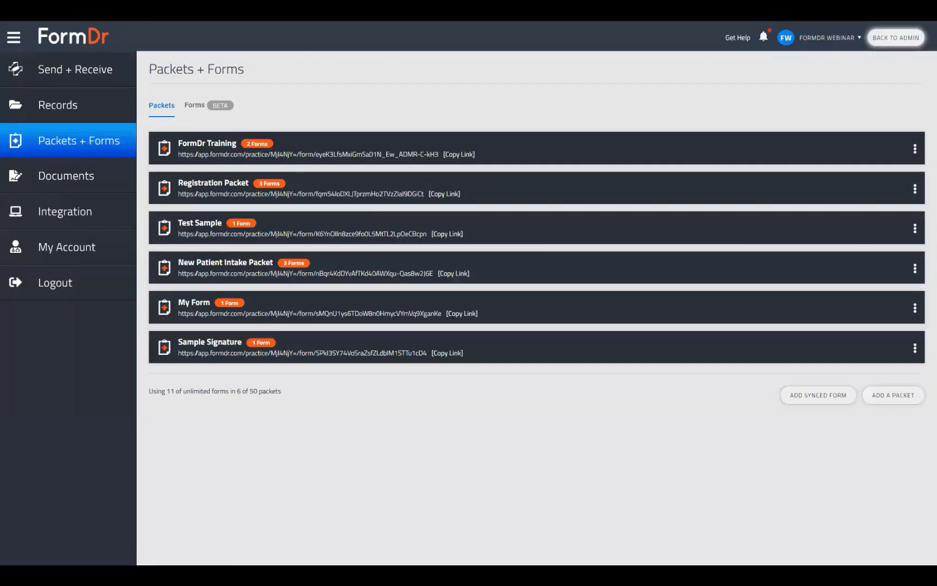
Open the FormDr Training packet's forms for editing and bring up the Adv Calc form in the builder.
{"action": "left_click", "coordinate": [915, 149]}
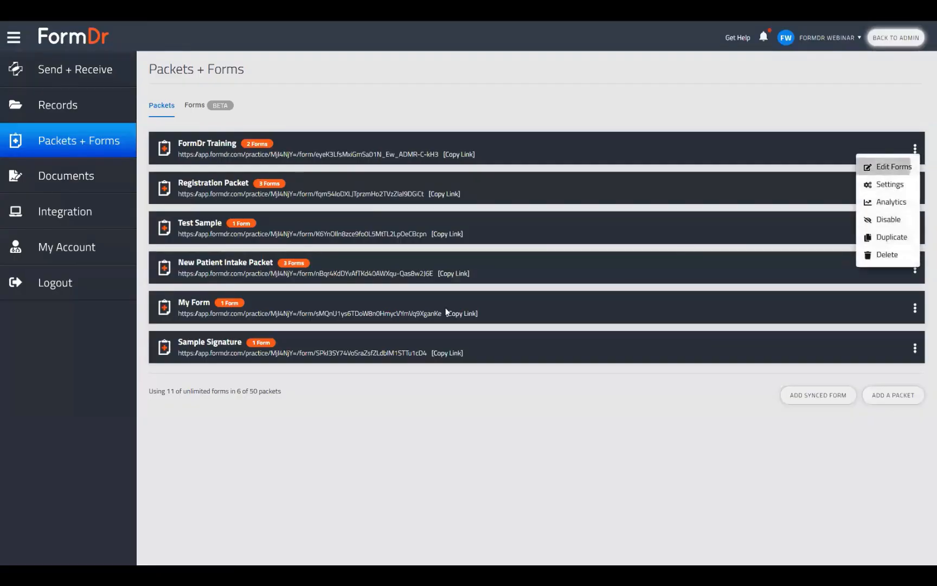
{"action": "left_click", "coordinate": [879, 168]}
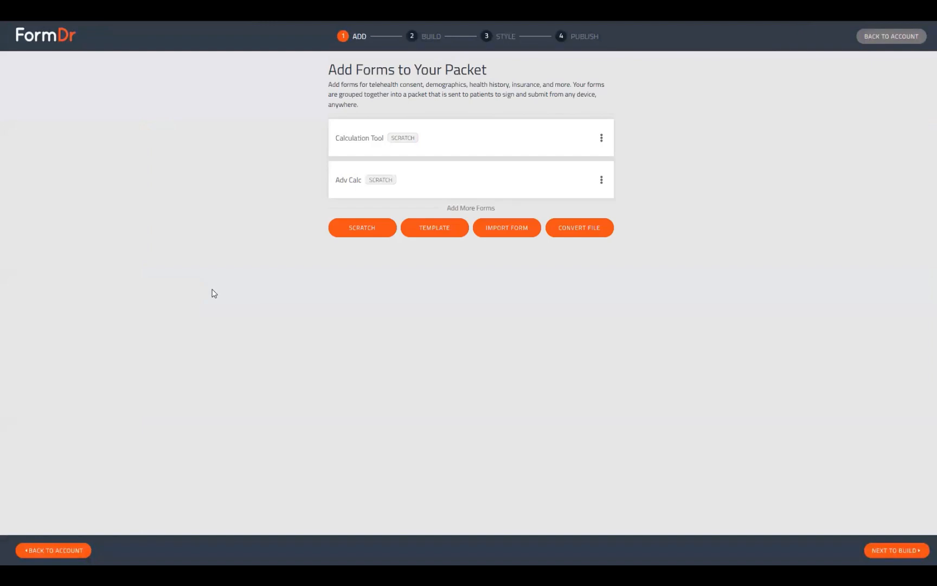
{"action": "left_click", "coordinate": [917, 551]}
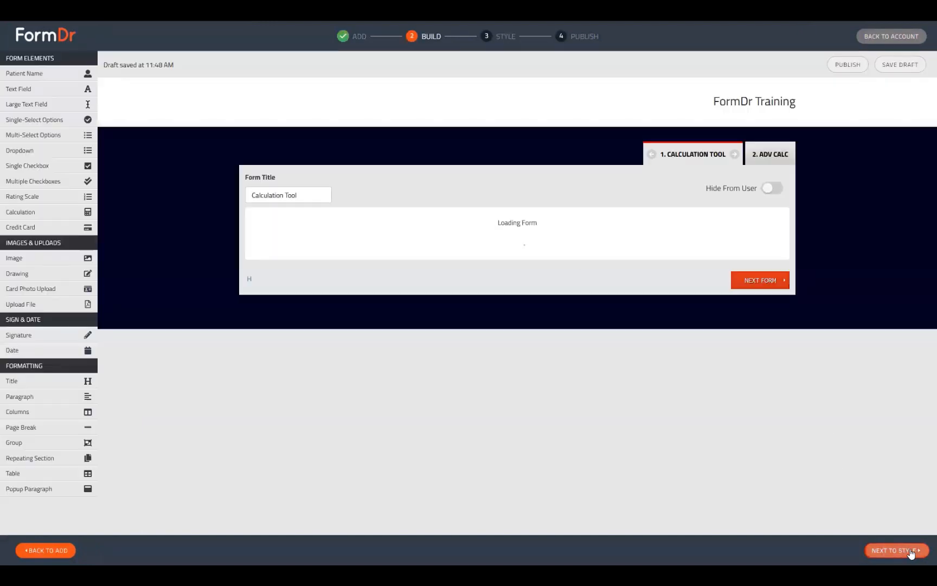
{"action": "left_click", "coordinate": [777, 154]}
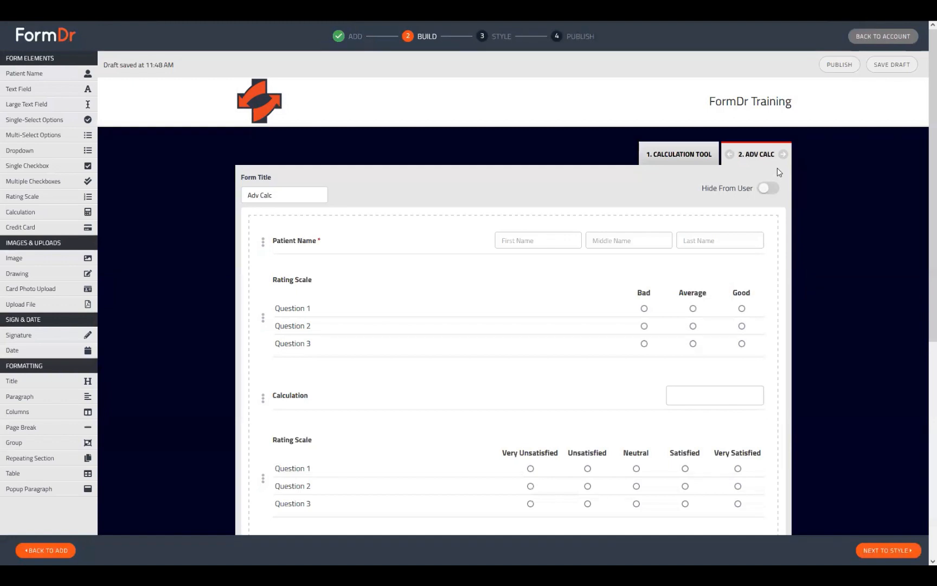
Examine how the TOTAL SCORE field's calculation expression groups the three calculations in parentheses before dividing them, leaving its settings unchanged.
{"action": "scroll", "coordinate": [259, 310], "scroll_direction": "down", "scroll_amount": 7}
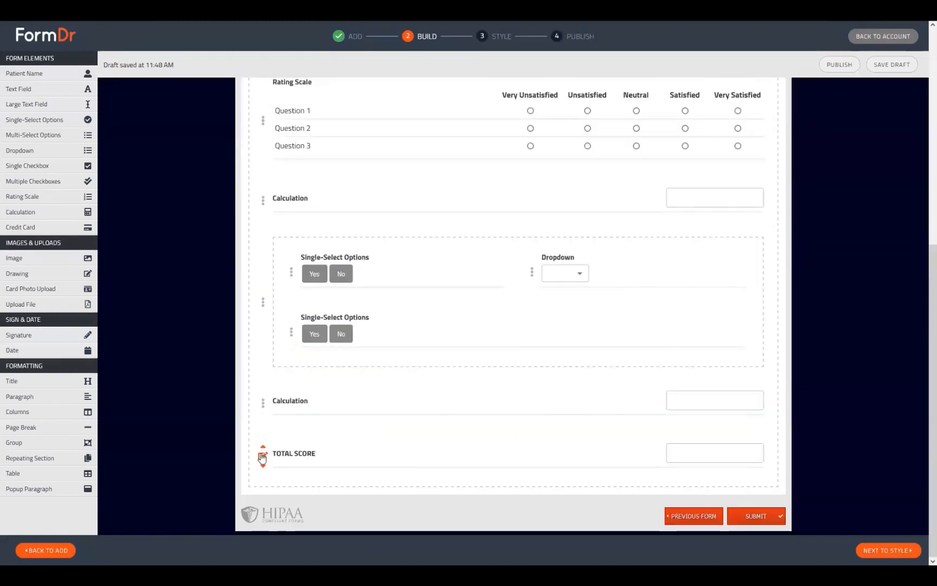
{"action": "left_click", "coordinate": [262, 457]}
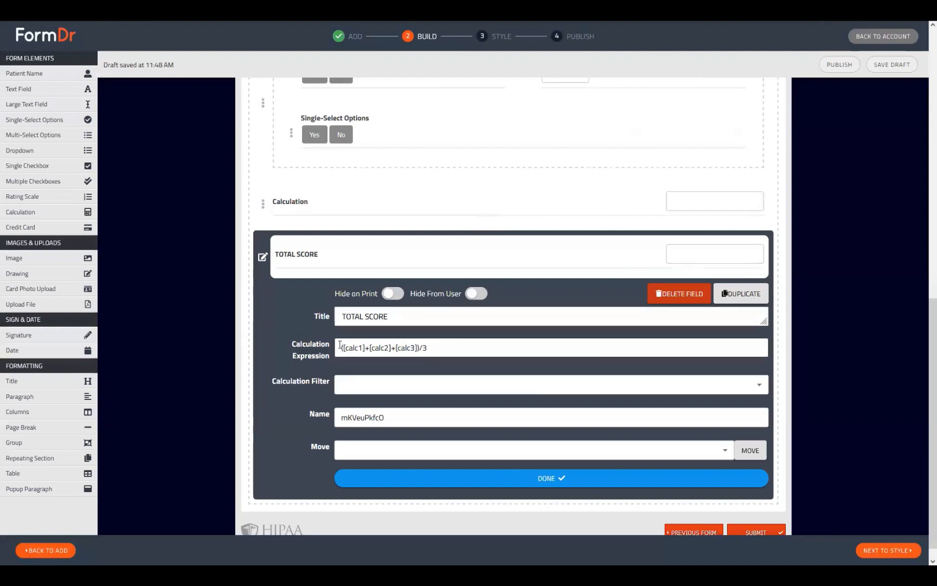
{"action": "left_click_drag", "start_coordinate": [340, 347], "coordinate": [419, 348]}
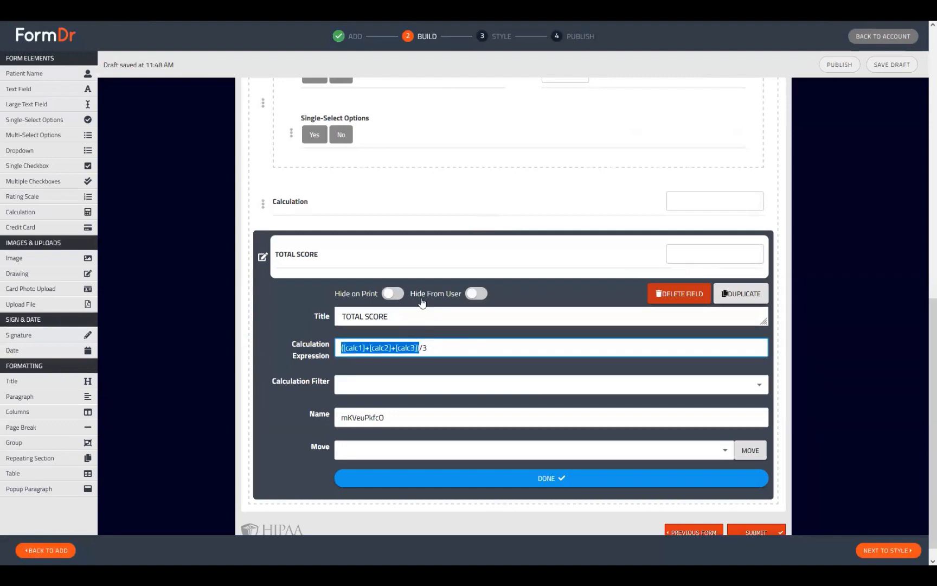
{"action": "left_click", "coordinate": [420, 347]}
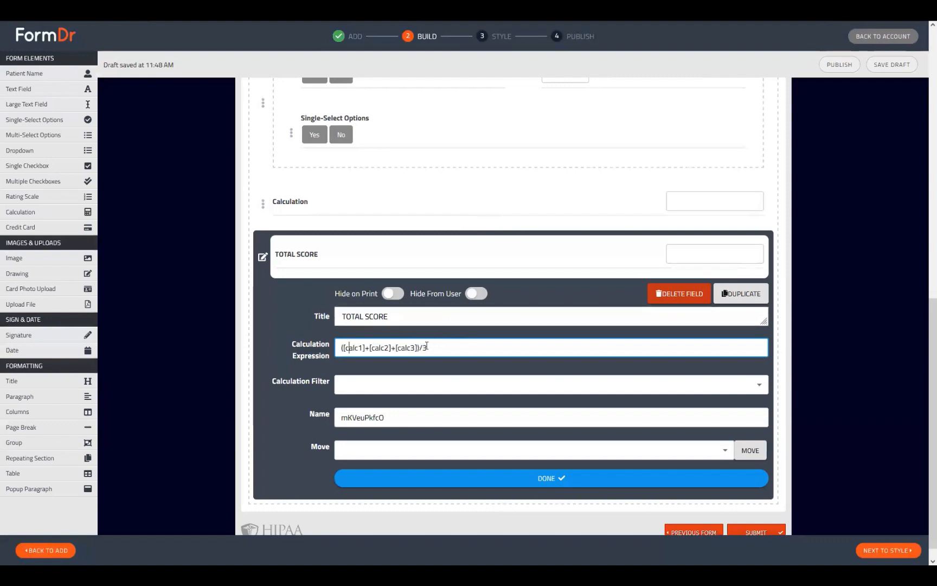
{"action": "left_click_drag", "start_coordinate": [420, 347], "coordinate": [321, 351]}
{"action": "left_click", "coordinate": [369, 347]}
{"action": "left_click_drag", "start_coordinate": [345, 348], "coordinate": [413, 348]}
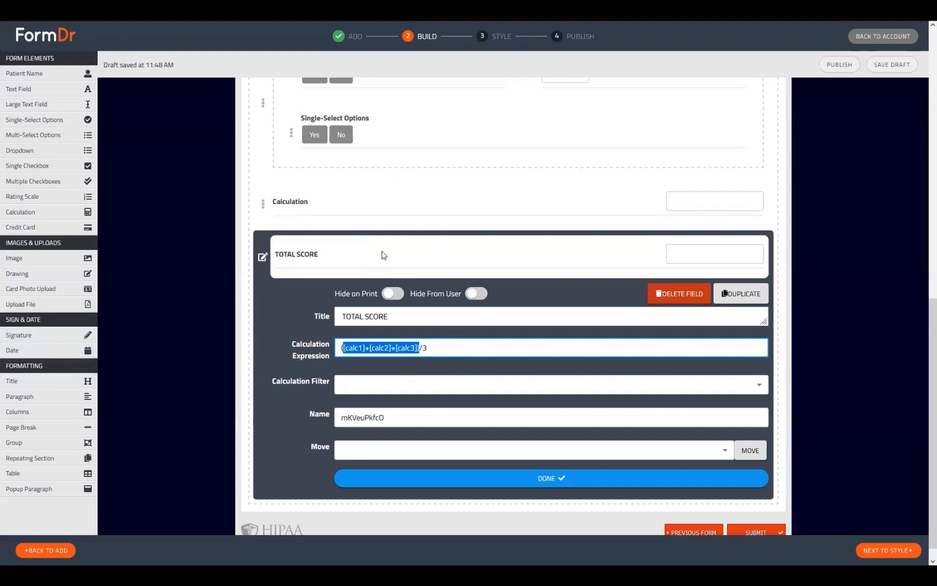
{"action": "left_click", "coordinate": [390, 347]}
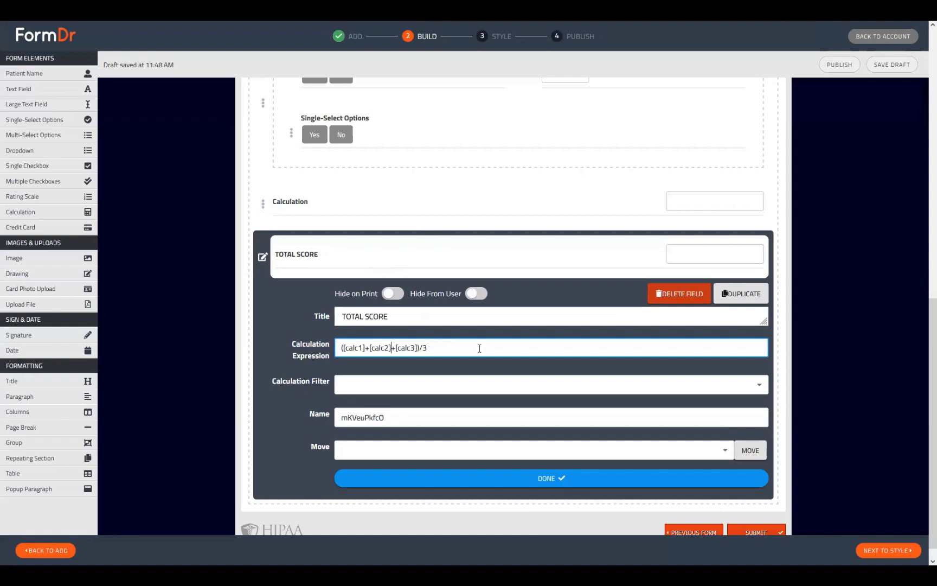
{"action": "left_click", "coordinate": [427, 350]}
{"action": "left_click_drag", "start_coordinate": [420, 347], "coordinate": [329, 347]}
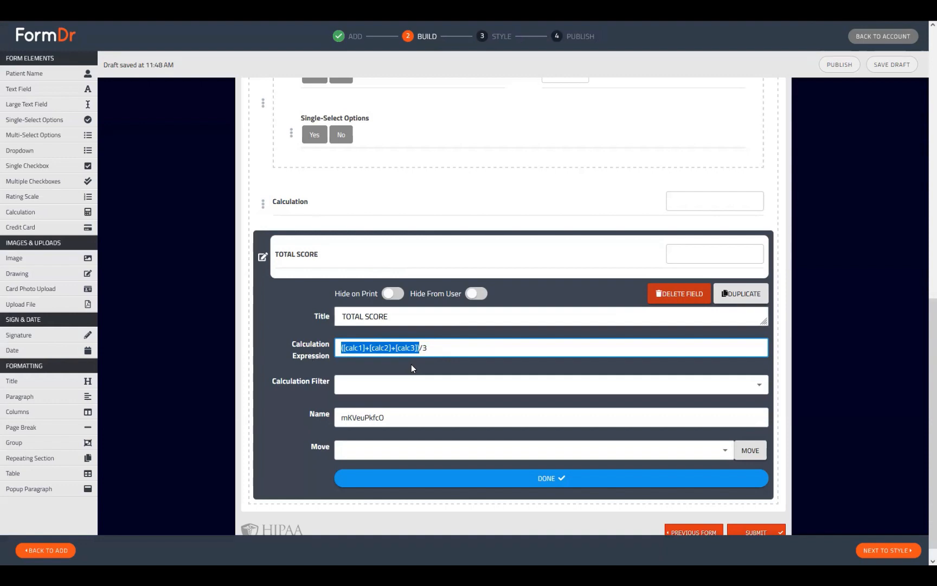
{"action": "left_click", "coordinate": [435, 349]}
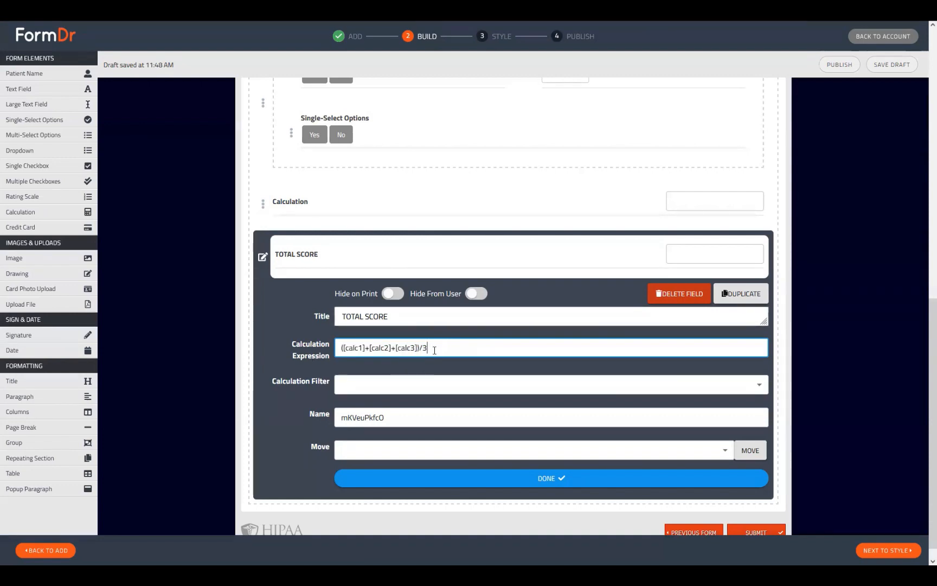
{"action": "left_click", "coordinate": [264, 256]}
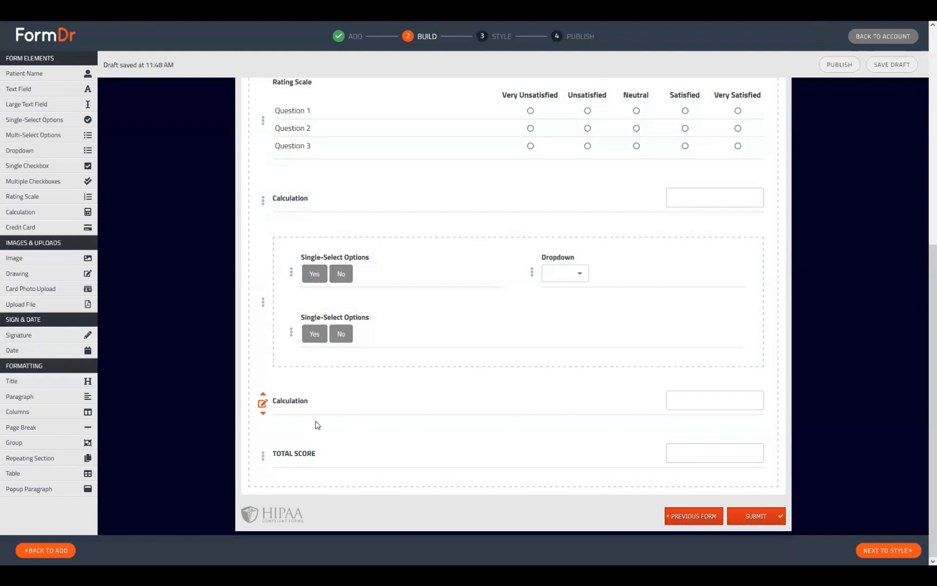
{"action": "left_click", "coordinate": [263, 457]}
{"action": "scroll", "coordinate": [435, 438], "scroll_direction": "down", "scroll_amount": 3}
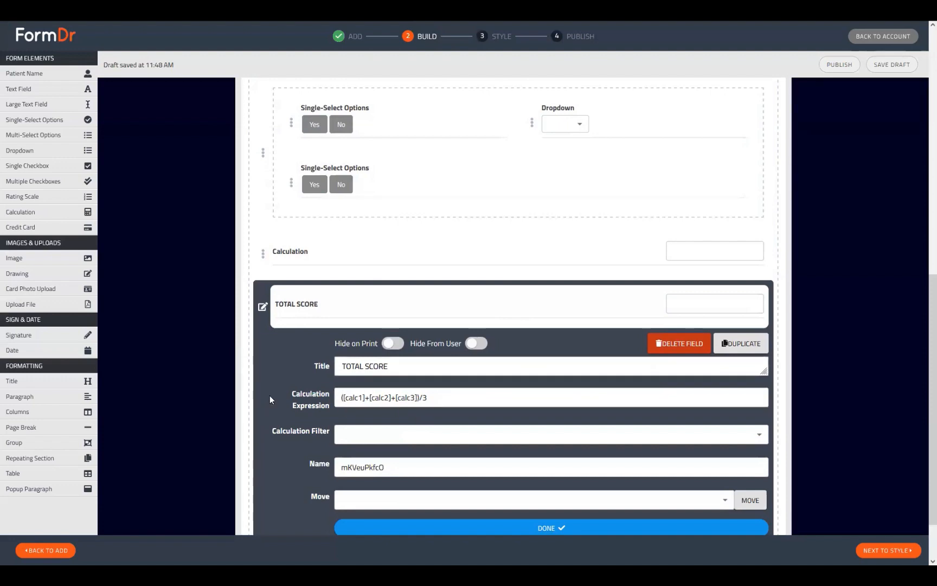
{"action": "left_click", "coordinate": [262, 307]}
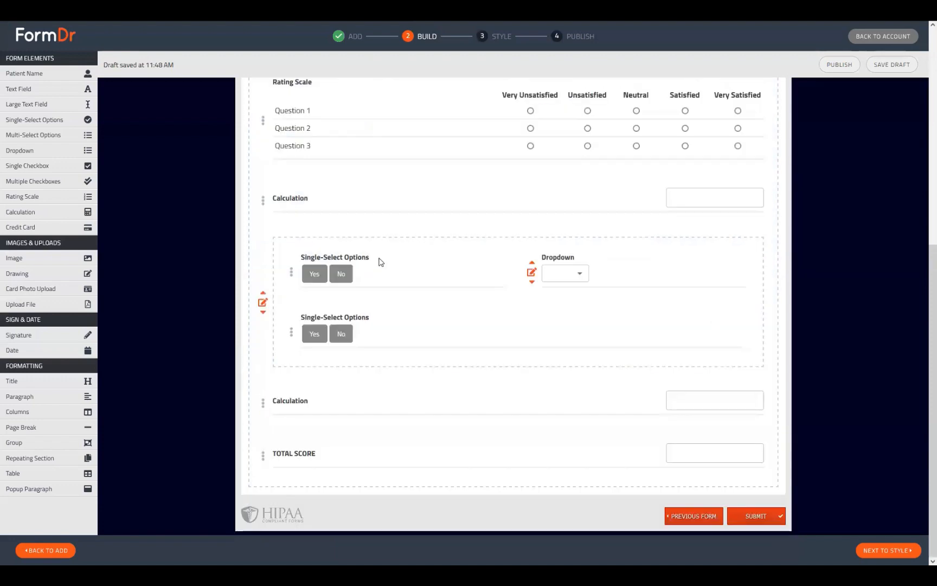
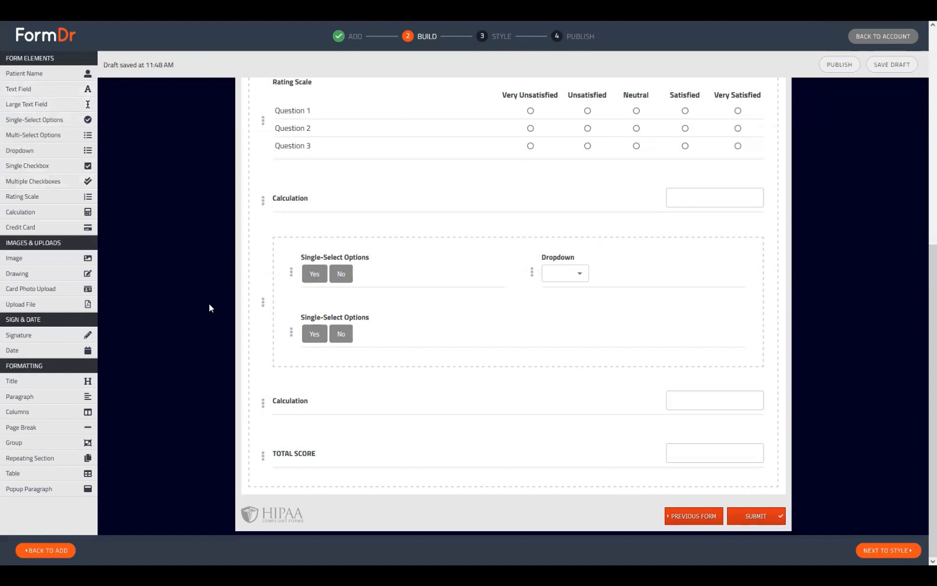
Add two text fields below TOTAL SCORE and check the first one's field name.
{"action": "left_click", "coordinate": [35, 91]}
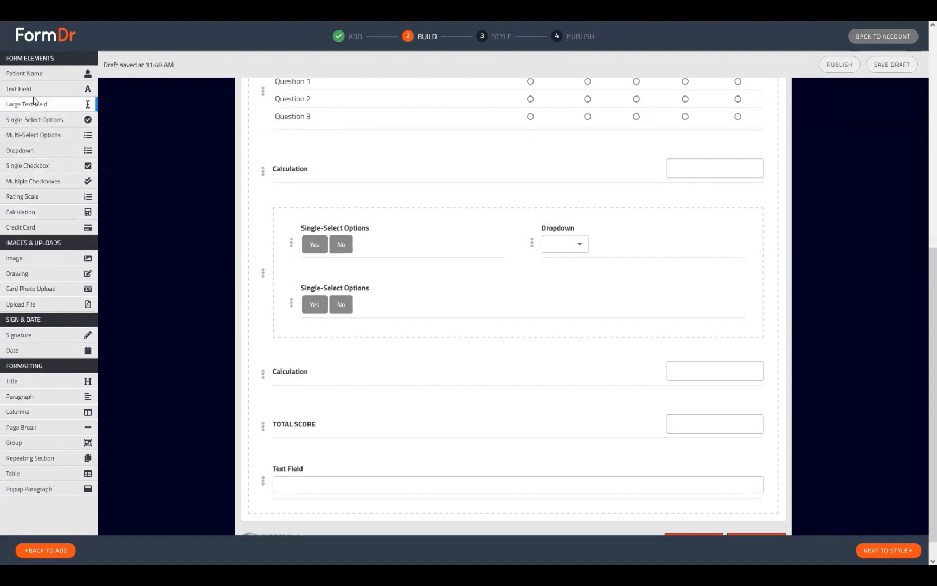
{"action": "left_click", "coordinate": [34, 91]}
{"action": "left_click", "coordinate": [269, 432]}
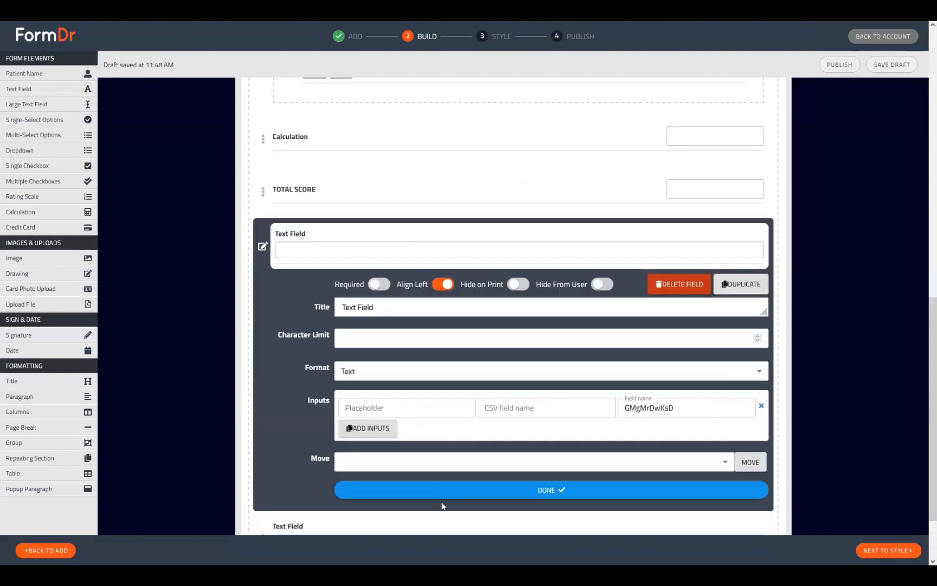
{"action": "left_click", "coordinate": [705, 388]}
{"action": "key", "text": "ctrl+a"}
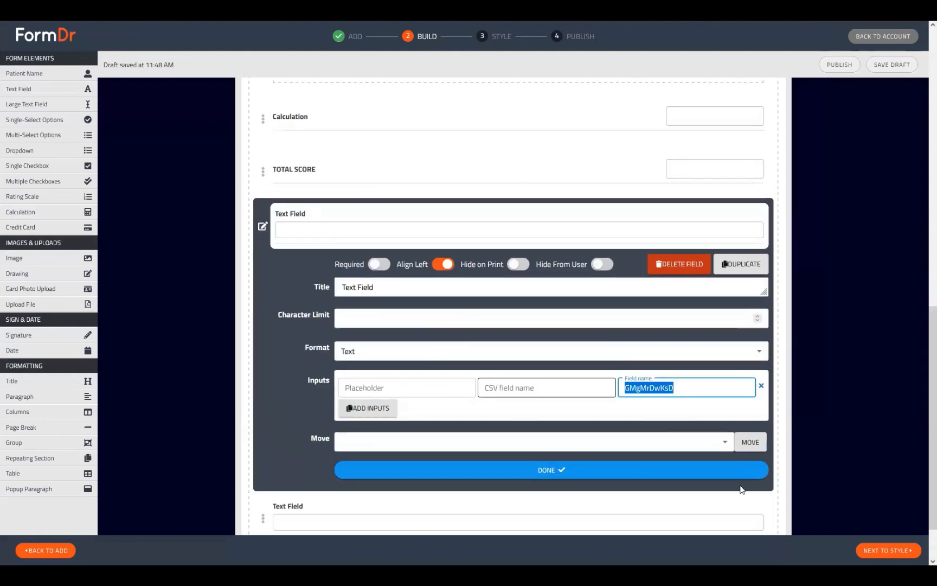
{"action": "left_click", "coordinate": [263, 220]}
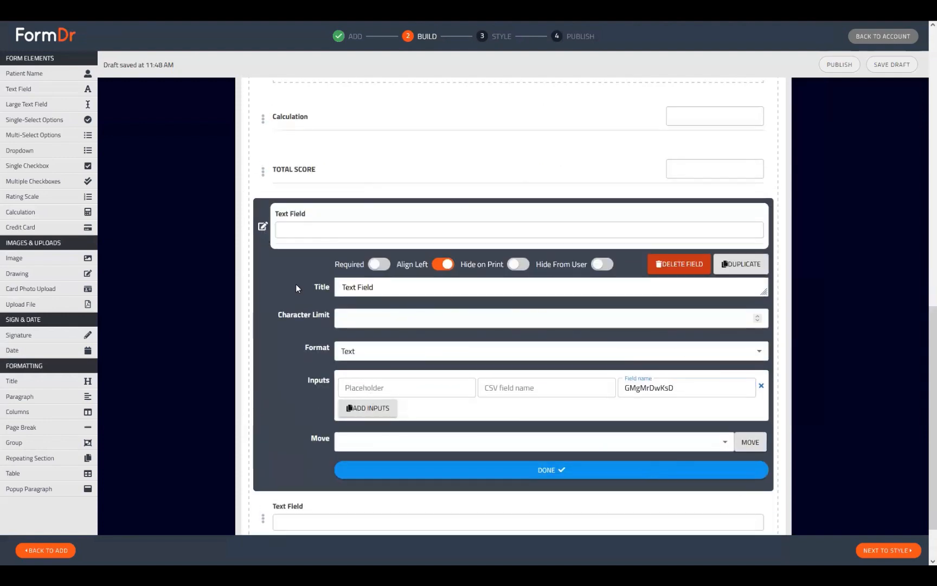
{"action": "left_click", "coordinate": [256, 227]}
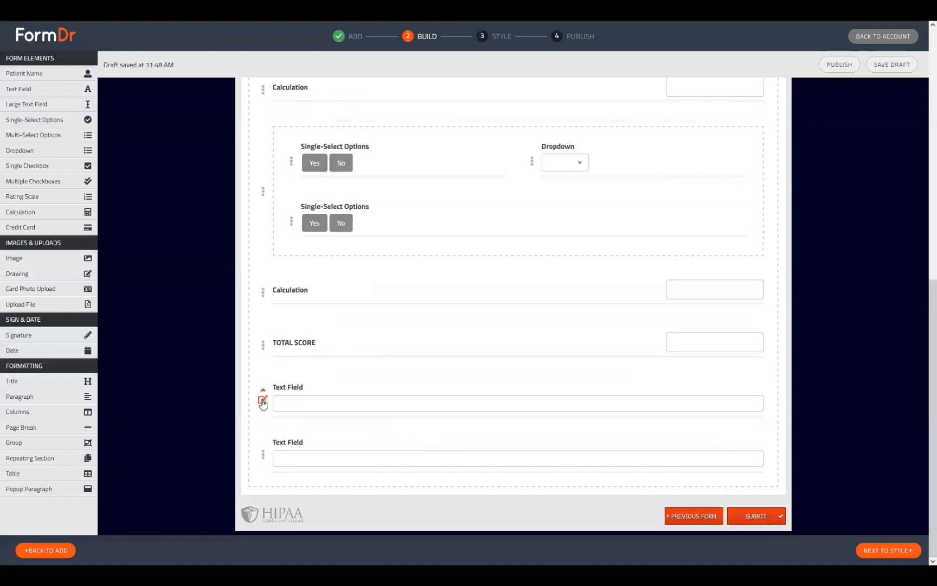
Title the first new text field "Score (0-10)".
{"action": "left_click", "coordinate": [263, 400]}
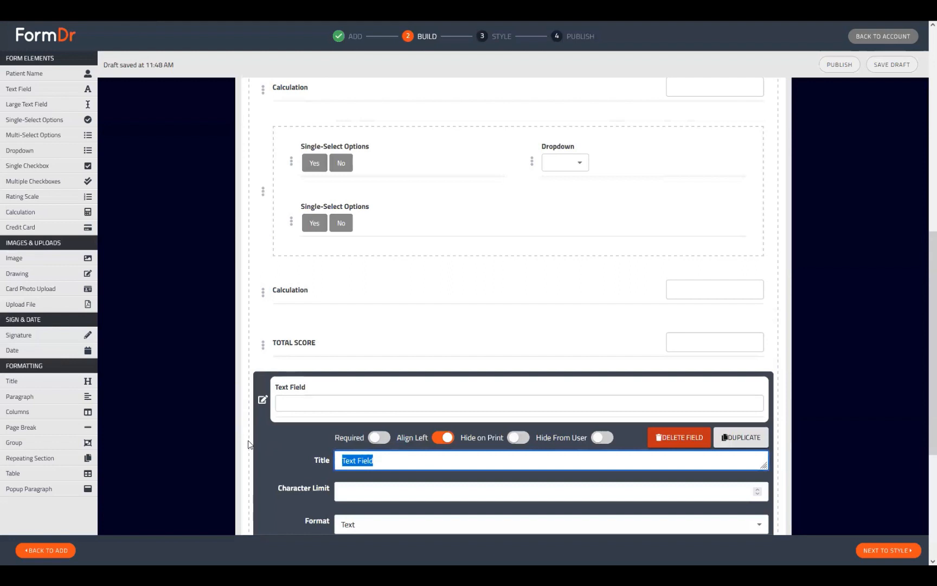
{"action": "key", "text": "BackSpace"}
{"action": "type", "text": "Score"}
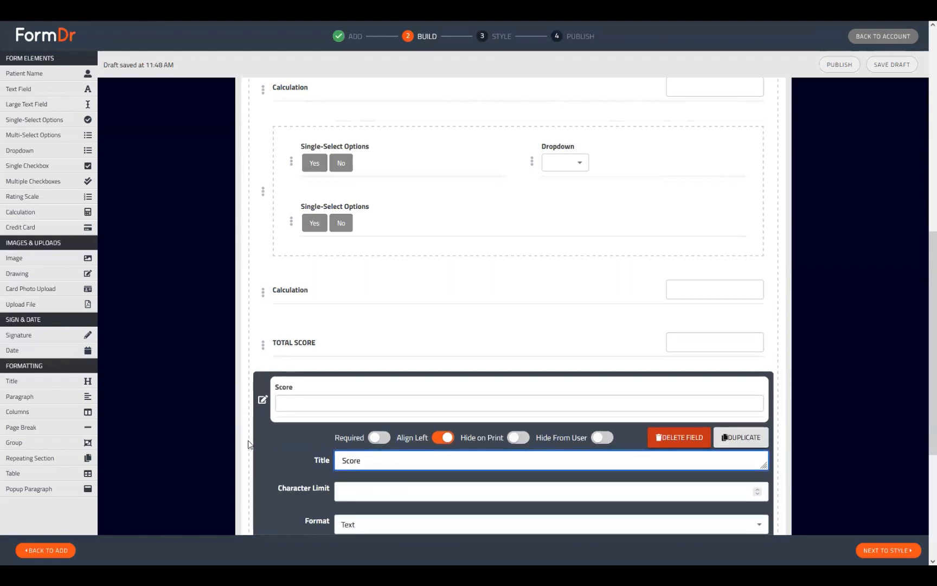
{"action": "type", "text": " (0-10"}
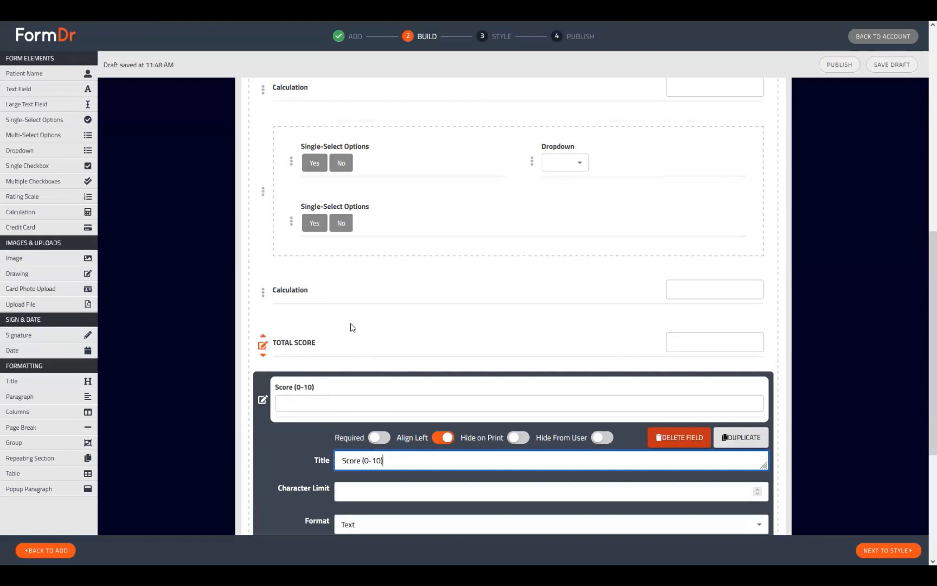
Add a Calculation below the text fields and start its expression with the Score (0-10) field name as [GMgMrDwKsD]-[].
{"action": "scroll", "coordinate": [352, 326], "scroll_direction": "down", "scroll_amount": 4}
{"action": "double_click", "coordinate": [648, 362]}
{"action": "key", "text": "ctrl+c"}
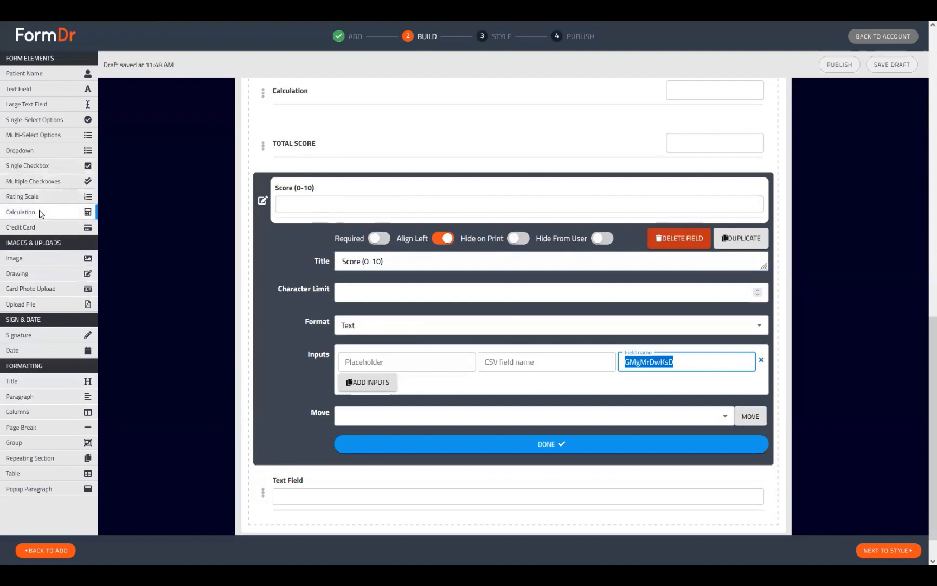
{"action": "left_click_drag", "start_coordinate": [37, 214], "coordinate": [271, 440]}
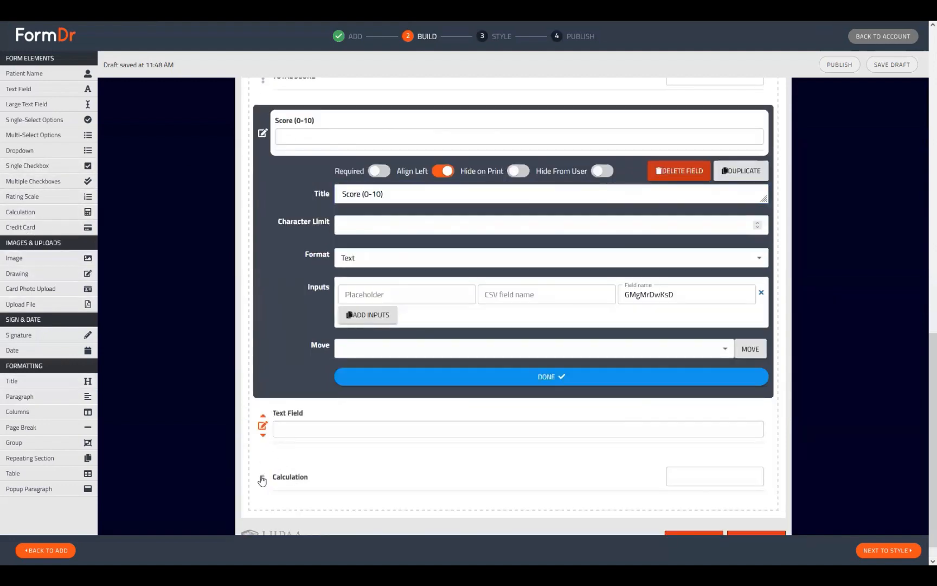
{"action": "left_click", "coordinate": [527, 475]}
{"action": "left_click", "coordinate": [397, 331]}
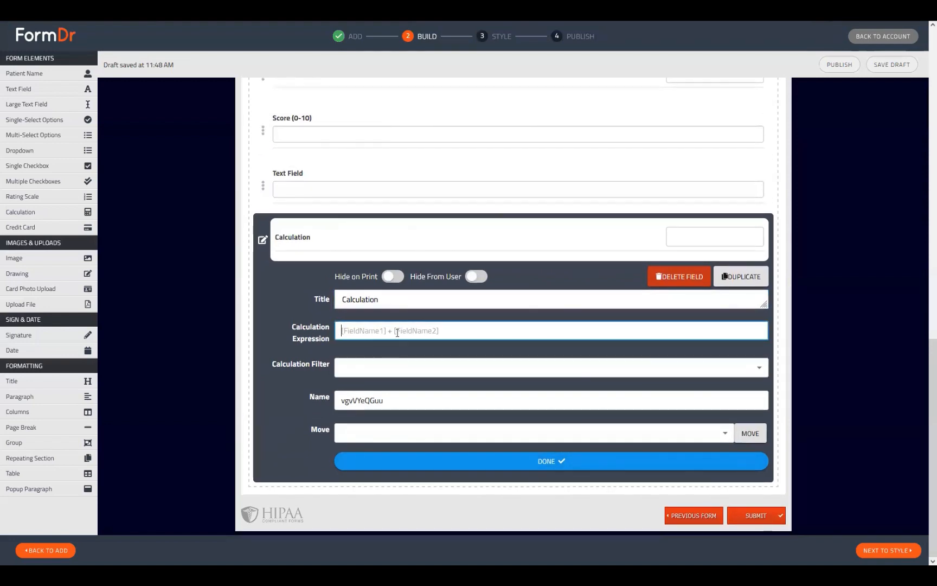
{"action": "type", "text": "[]"}
{"action": "key", "text": "ctrl+v"}
{"action": "type", "text": "-"}
Complete the new Calculation's expression by inserting the second text field's field name in the empty brackets after the minus sign.
{"action": "left_click", "coordinate": [263, 186]}
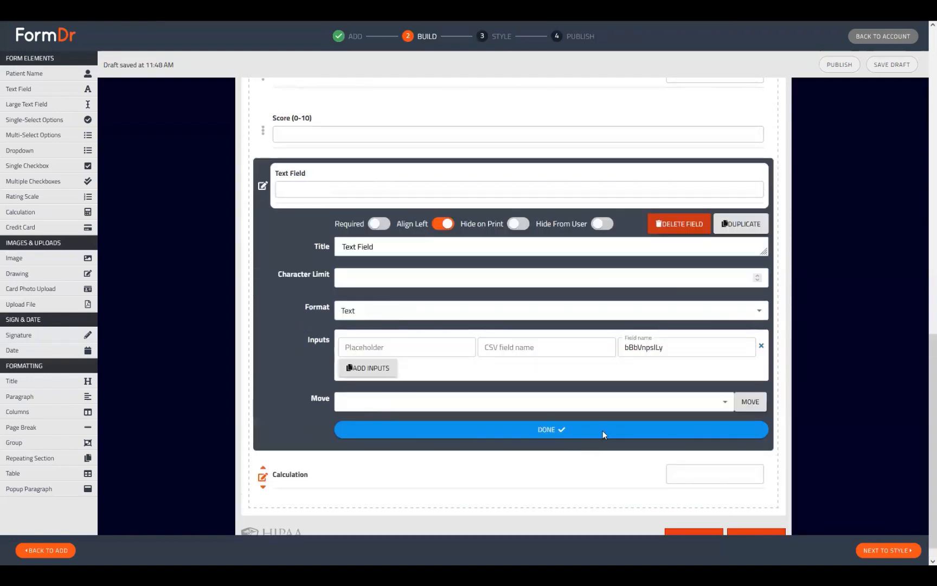
{"action": "double_click", "coordinate": [629, 346]}
{"action": "left_click", "coordinate": [263, 476]}
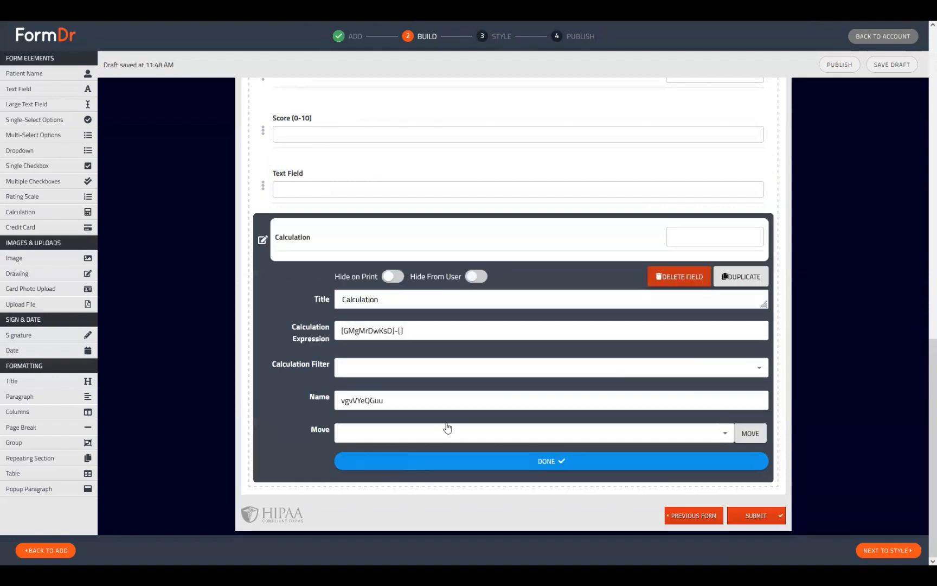
{"action": "left_click", "coordinate": [402, 331]}
{"action": "type", "text": "bBbVnpslLy"}
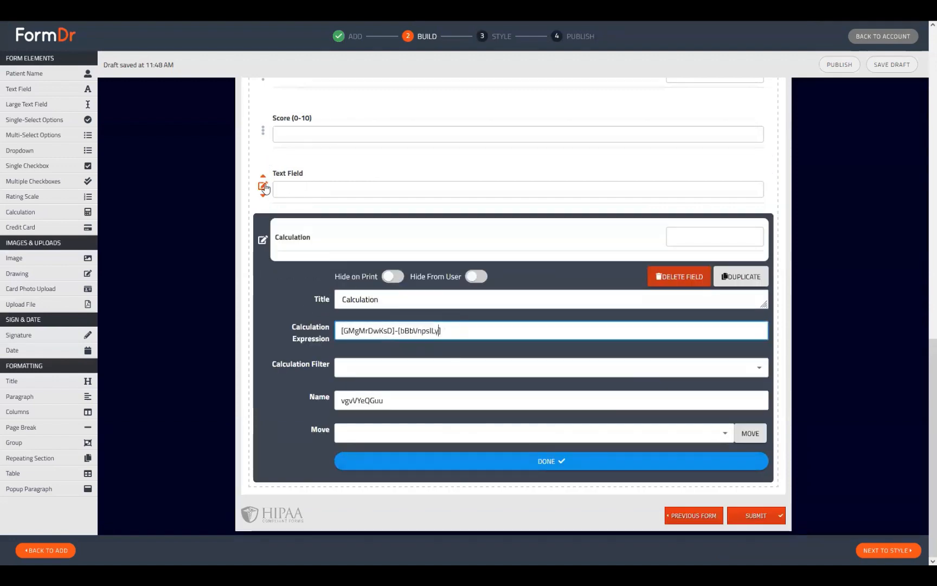
Title the second new text field "Score (1-5)" and finish editing it.
{"action": "left_click", "coordinate": [261, 185]}
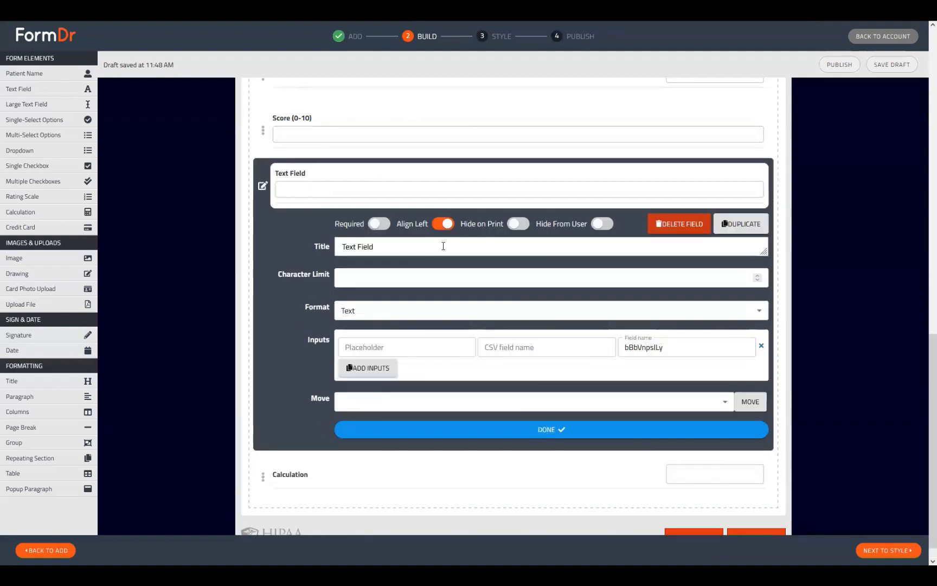
{"action": "triple_click", "coordinate": [385, 253]}
{"action": "type", "text": "Score"}
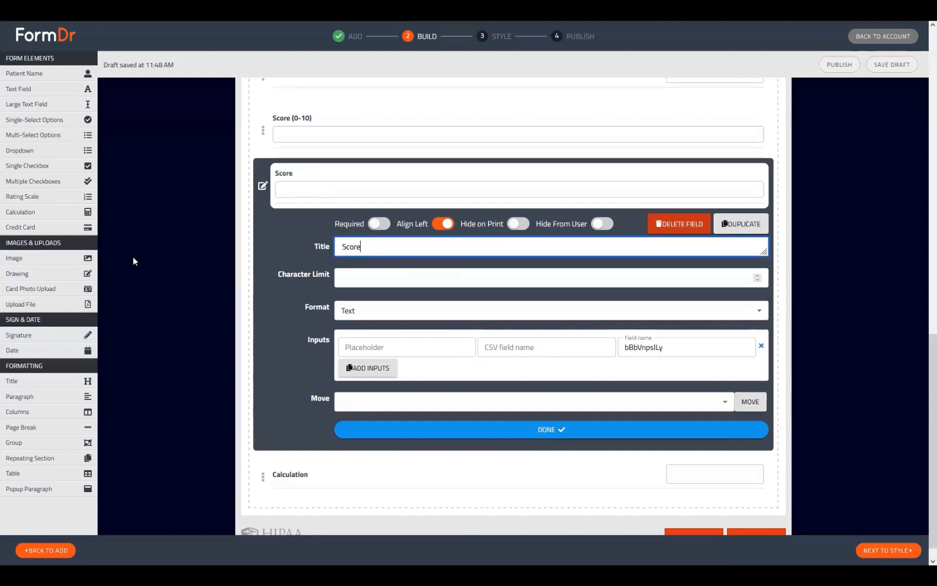
{"action": "type", "text": " (1-5)"}
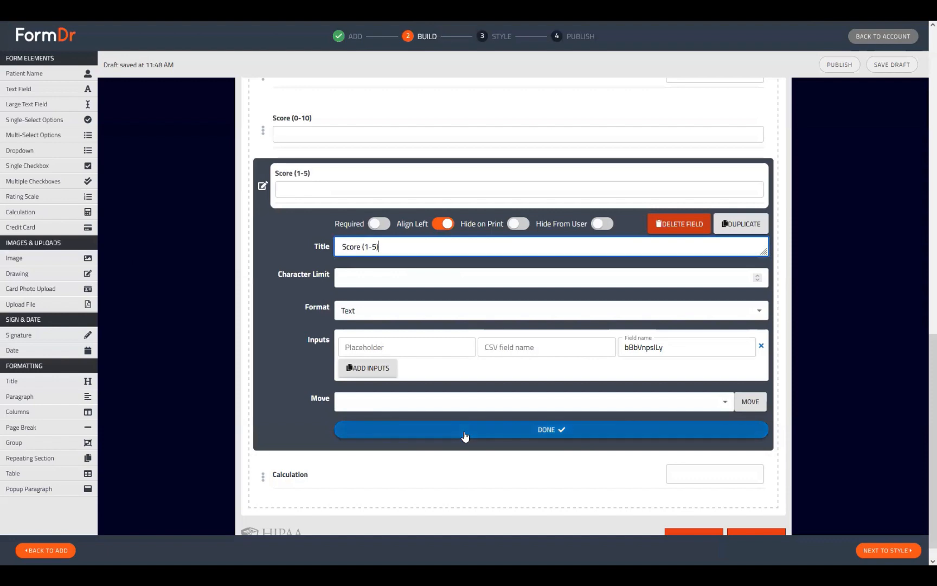
{"action": "left_click", "coordinate": [445, 429]}
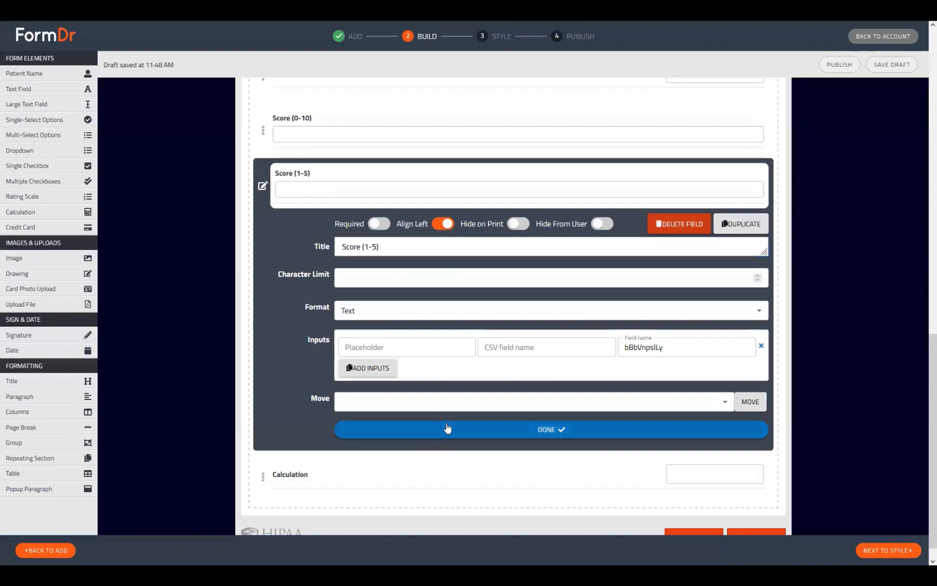
Check the last Calculation's settings, publish the FormDr Training packet and return to the account's list of packets.
{"action": "left_click", "coordinate": [261, 457]}
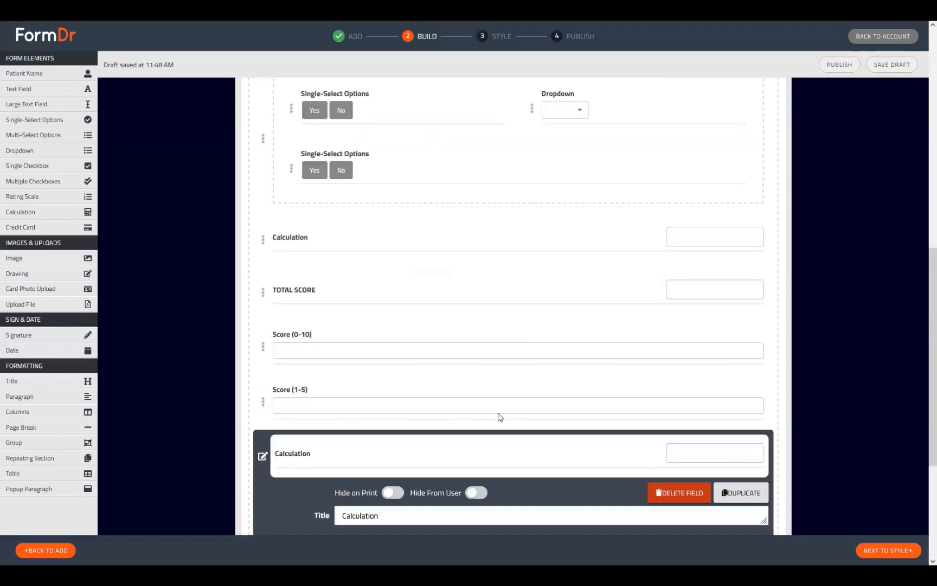
{"action": "scroll", "coordinate": [415, 373], "scroll_direction": "down", "scroll_amount": 4}
{"action": "left_click", "coordinate": [424, 465]}
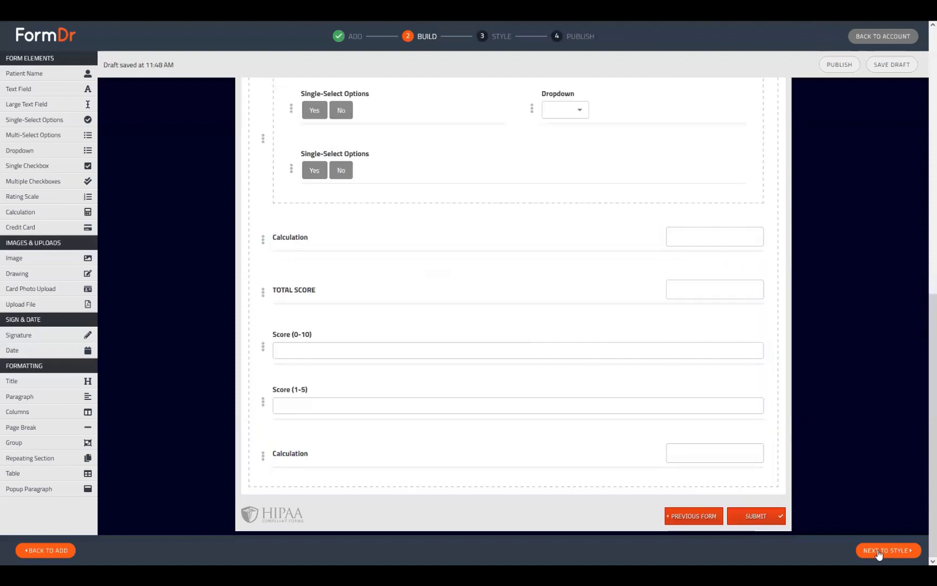
{"action": "left_click", "coordinate": [888, 550]}
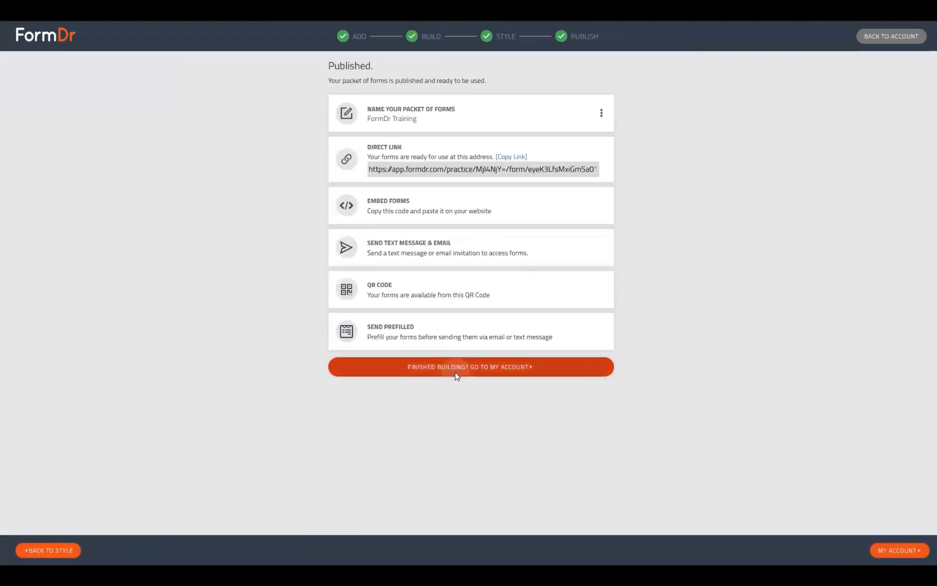
{"action": "left_click", "coordinate": [456, 370]}
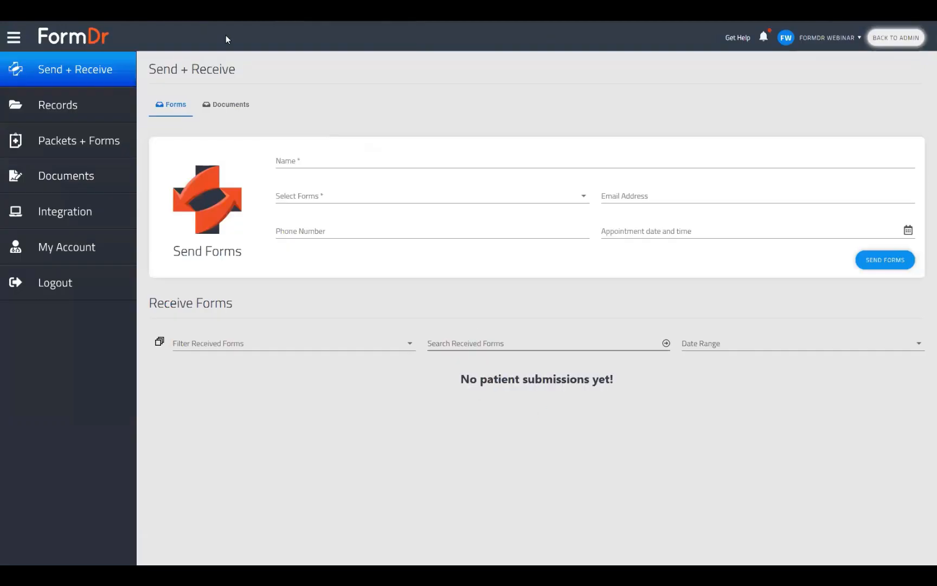
{"action": "left_click", "coordinate": [107, 148]}
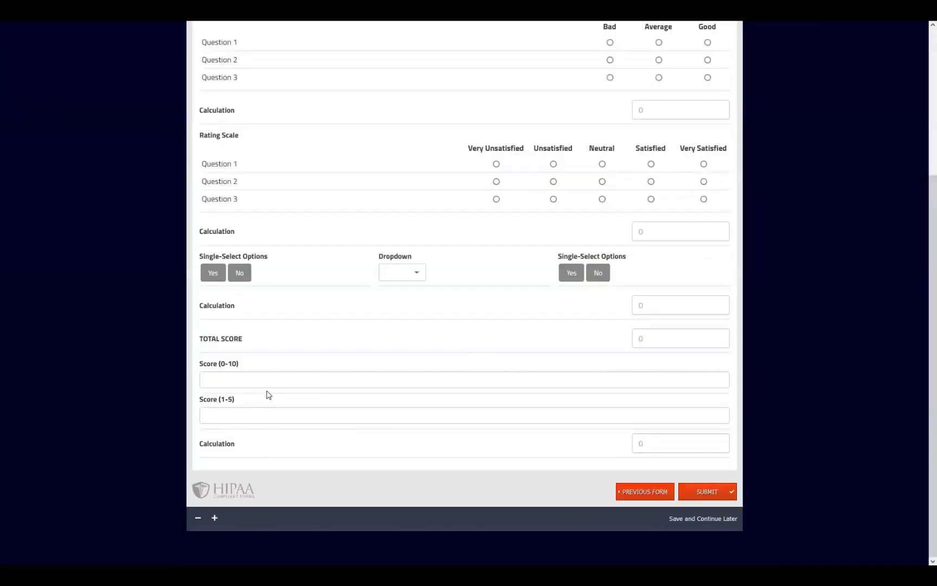
Test the subtraction on the published Adv Calc form with 9 in Score (0-10) and 5 in Score (1-5).
{"action": "left_click", "coordinate": [270, 379]}
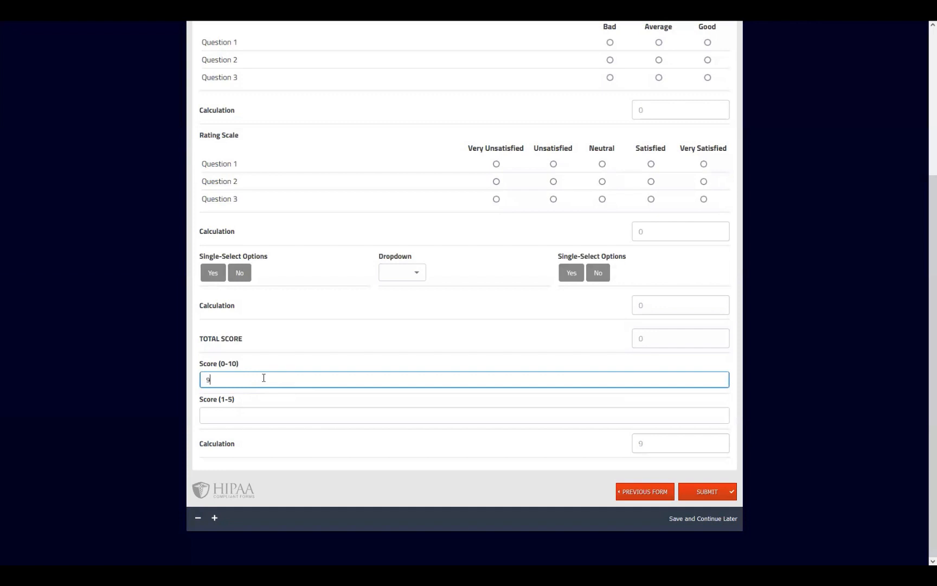
{"action": "left_click", "coordinate": [272, 418]}
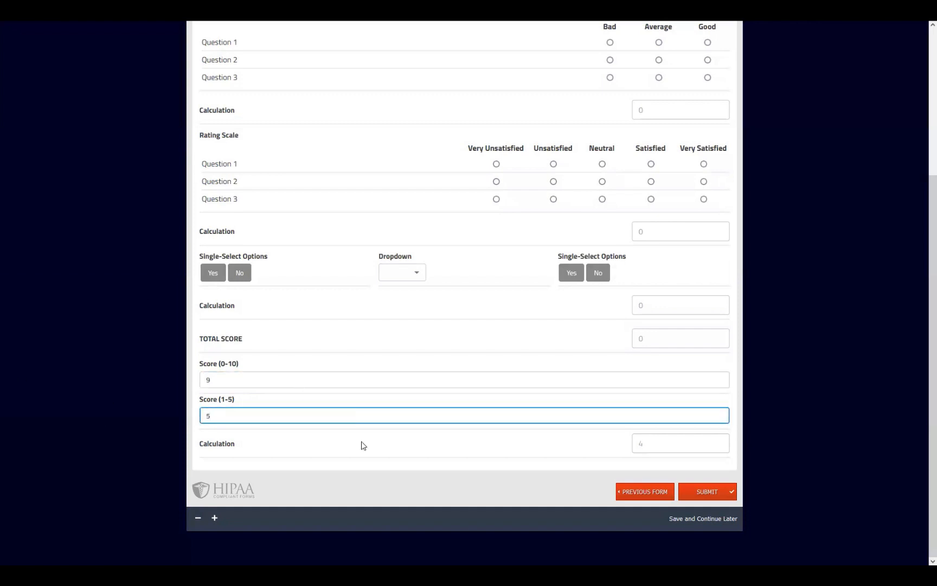
{"action": "left_click", "coordinate": [678, 444]}
Replace the Score (0-10) entry with the word "test" to try non-numeric input in the calculation.
{"action": "left_click", "coordinate": [295, 372]}
{"action": "key", "text": "ctrl+a"}
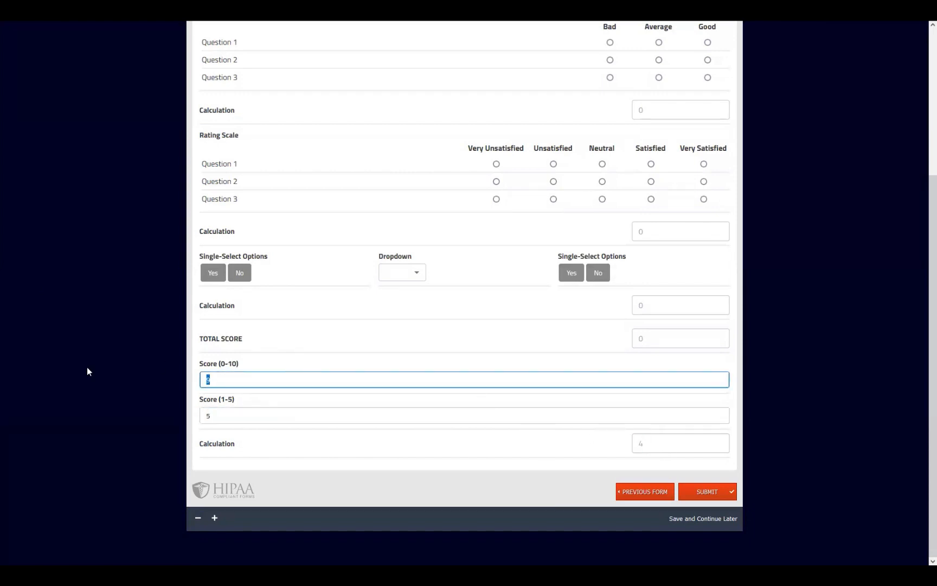
{"action": "type", "text": "test"}
{"action": "key", "text": "ctrl+a"}
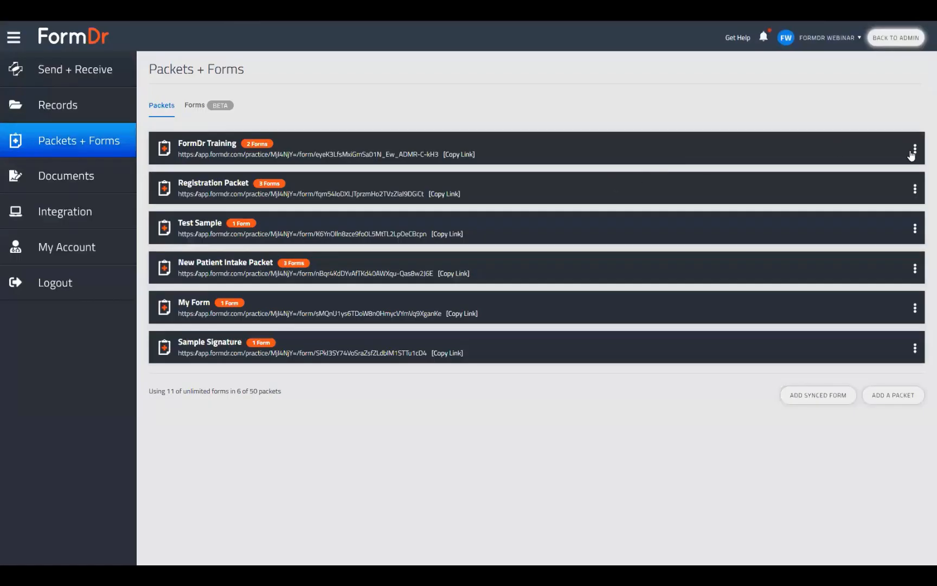
Open the FormDr Training packet for editing and show the score fields of the Adv Calc form in the Build stage.
{"action": "left_click", "coordinate": [914, 151]}
{"action": "left_click", "coordinate": [878, 168]}
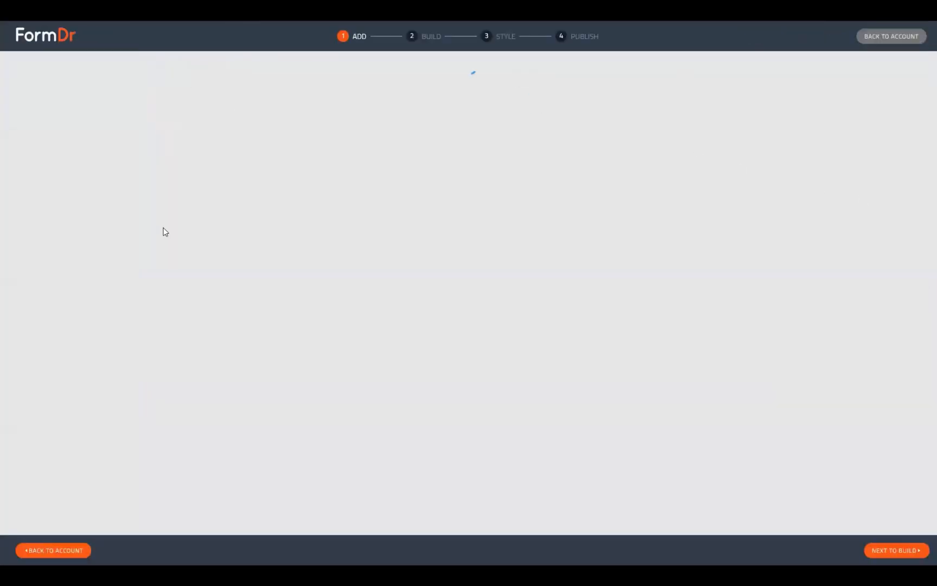
{"action": "left_click", "coordinate": [885, 548]}
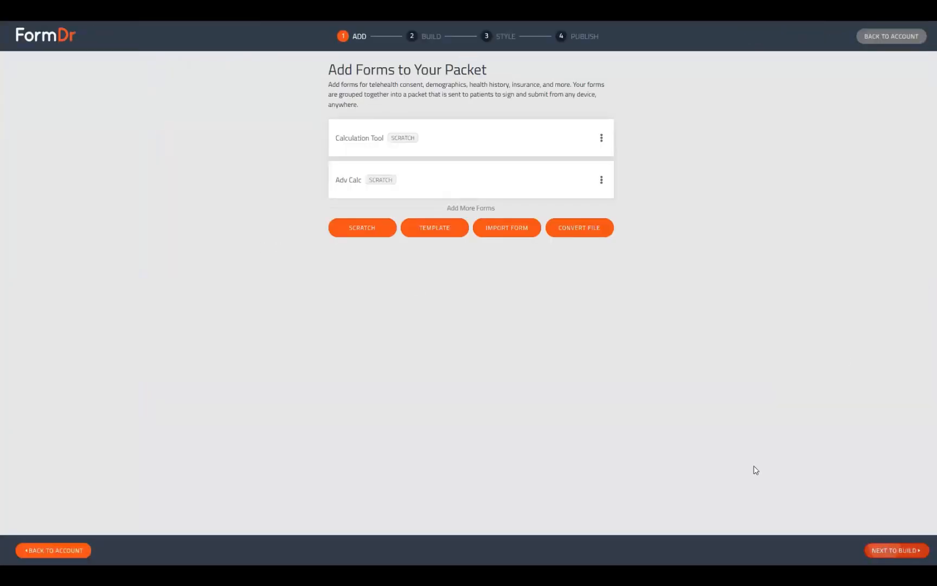
{"action": "left_click", "coordinate": [762, 154]}
{"action": "scroll", "coordinate": [324, 325], "scroll_direction": "down", "scroll_amount": 6}
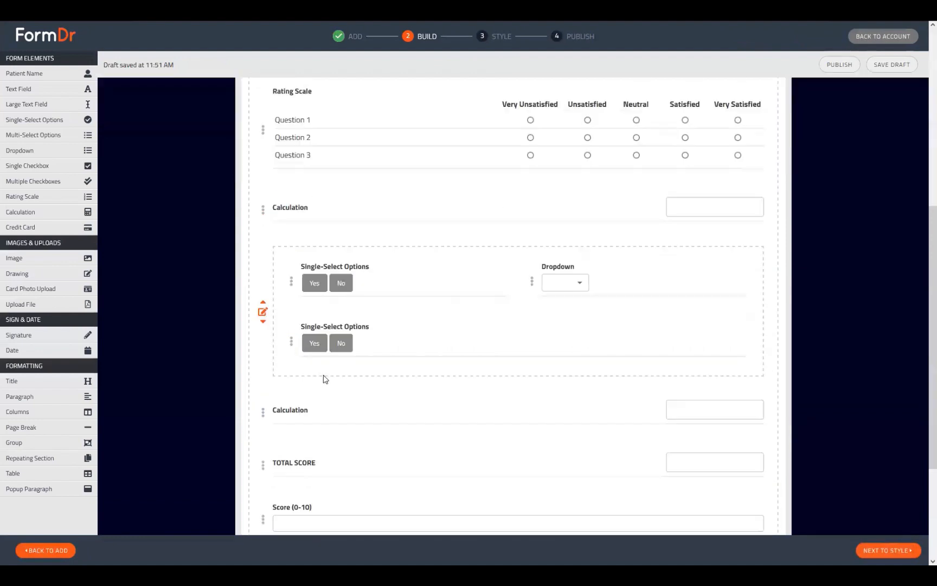
{"action": "scroll", "coordinate": [324, 379], "scroll_direction": "down", "scroll_amount": 3}
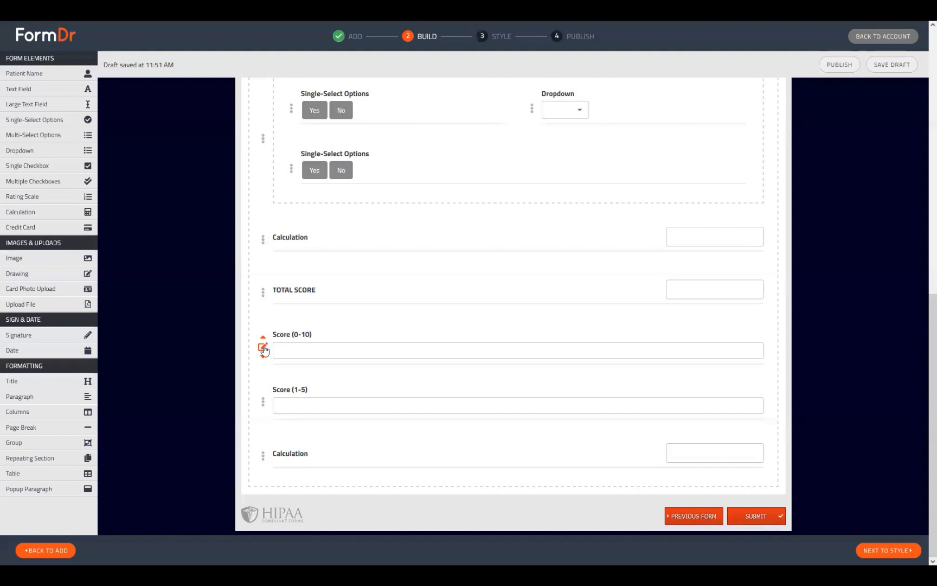
Set the format of the Score (0-10) text field to Number and close its settings.
{"action": "left_click", "coordinate": [264, 349]}
{"action": "scroll", "coordinate": [380, 292], "scroll_direction": "down", "scroll_amount": 3}
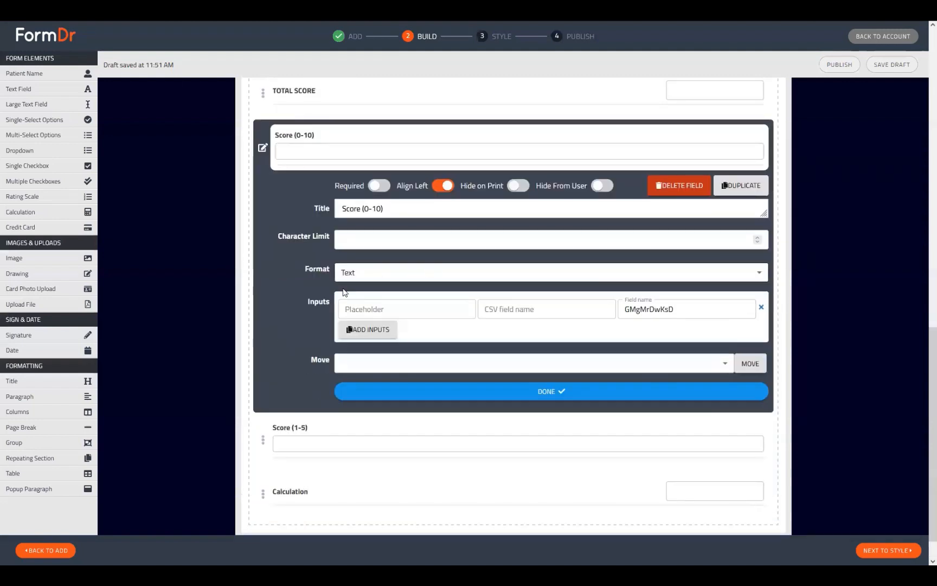
{"action": "left_click", "coordinate": [370, 275]}
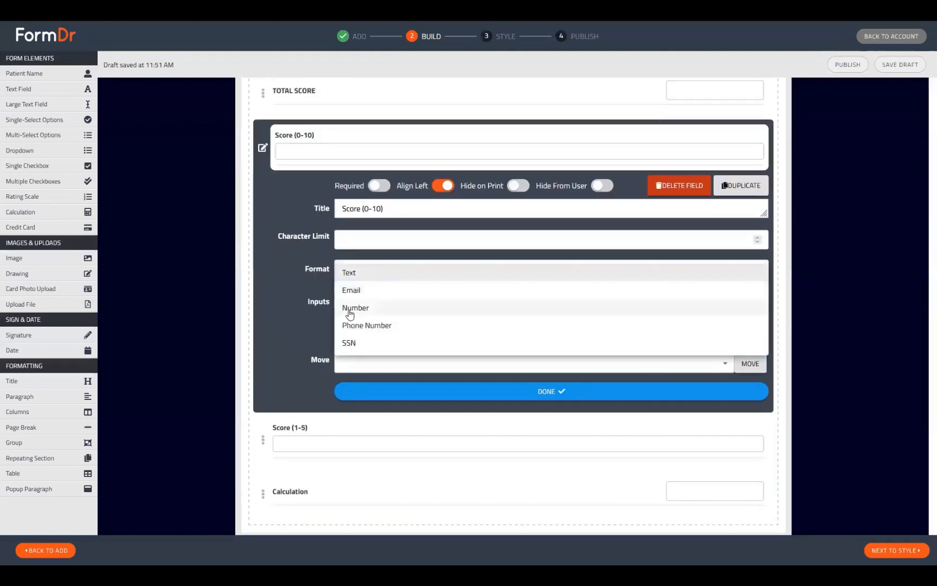
{"action": "left_click", "coordinate": [369, 313]}
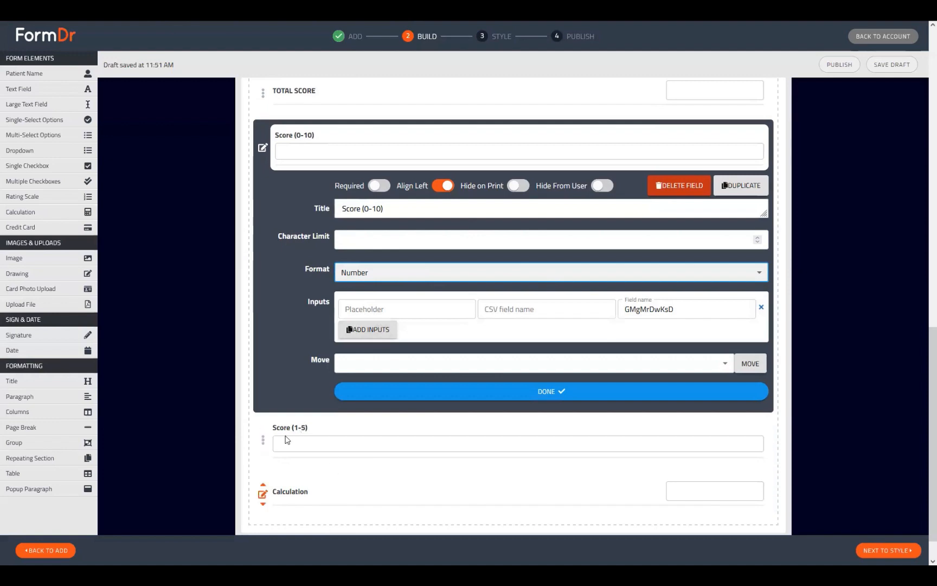
{"action": "left_click", "coordinate": [263, 152]}
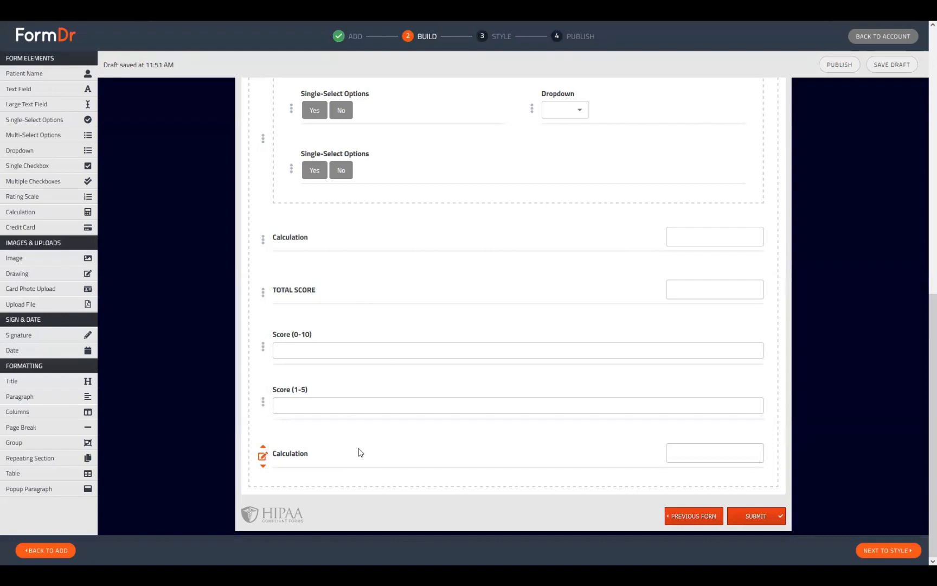
Look over the Adv Calc form, preview it in the Style stage and return to the Build stage.
{"action": "scroll", "coordinate": [427, 341], "scroll_direction": "up", "scroll_amount": 12}
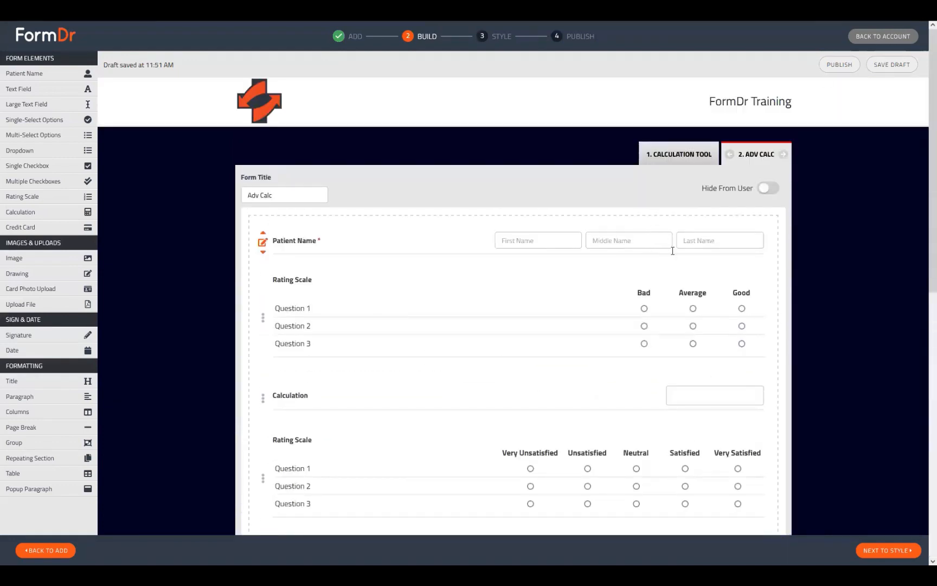
{"action": "scroll", "coordinate": [588, 358], "scroll_direction": "down", "scroll_amount": 3}
{"action": "scroll", "coordinate": [705, 271], "scroll_direction": "up", "scroll_amount": 3}
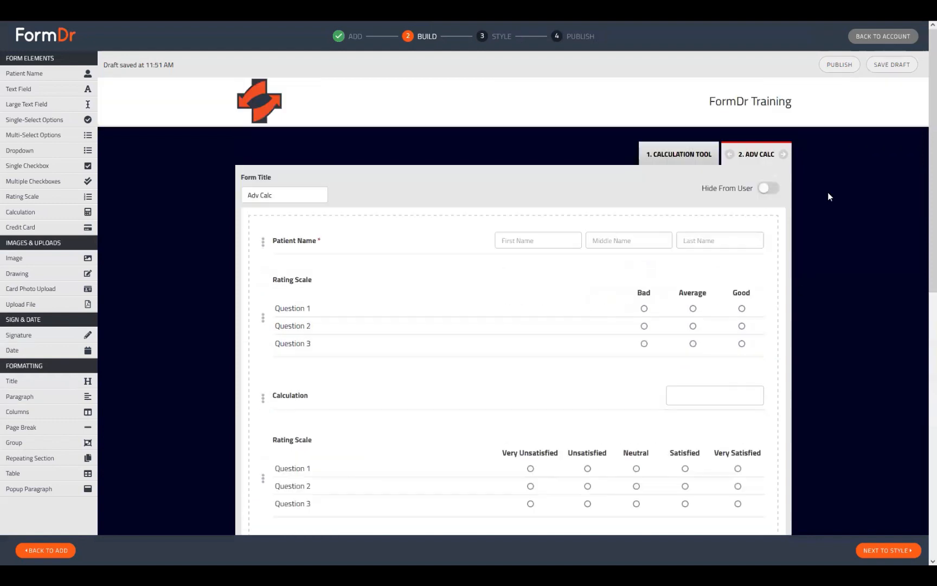
{"action": "left_click", "coordinate": [893, 550]}
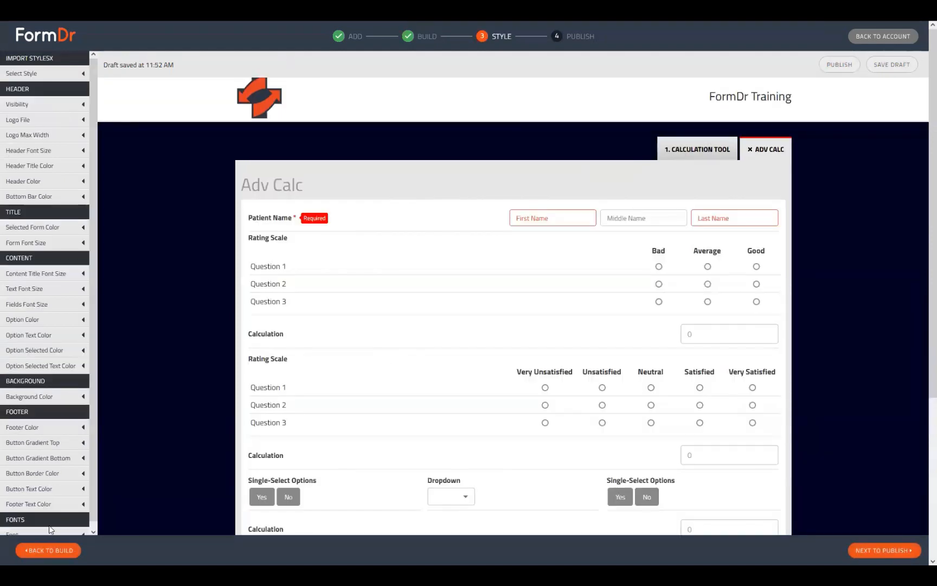
{"action": "left_click", "coordinate": [48, 550]}
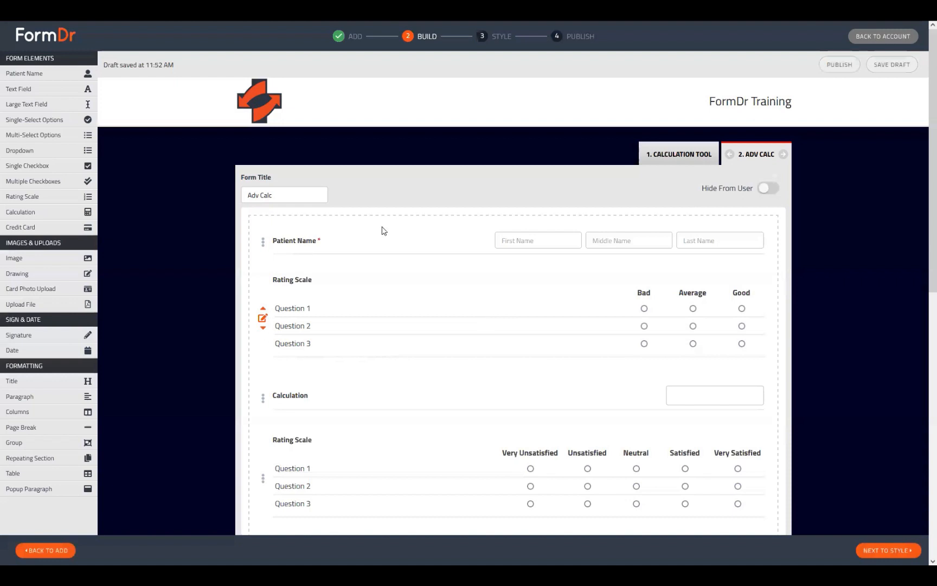
Replace the multiplication sign with + in the expression of the Calculation below the second Rating Scale and finish editing it.
{"action": "scroll", "coordinate": [370, 297], "scroll_direction": "down", "scroll_amount": 5}
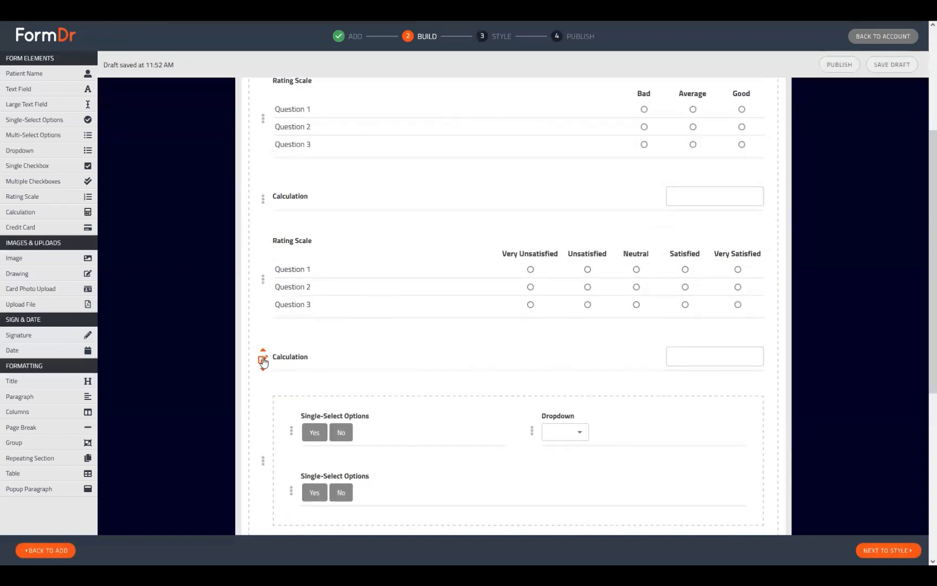
{"action": "left_click", "coordinate": [263, 360]}
{"action": "left_click", "coordinate": [390, 452]}
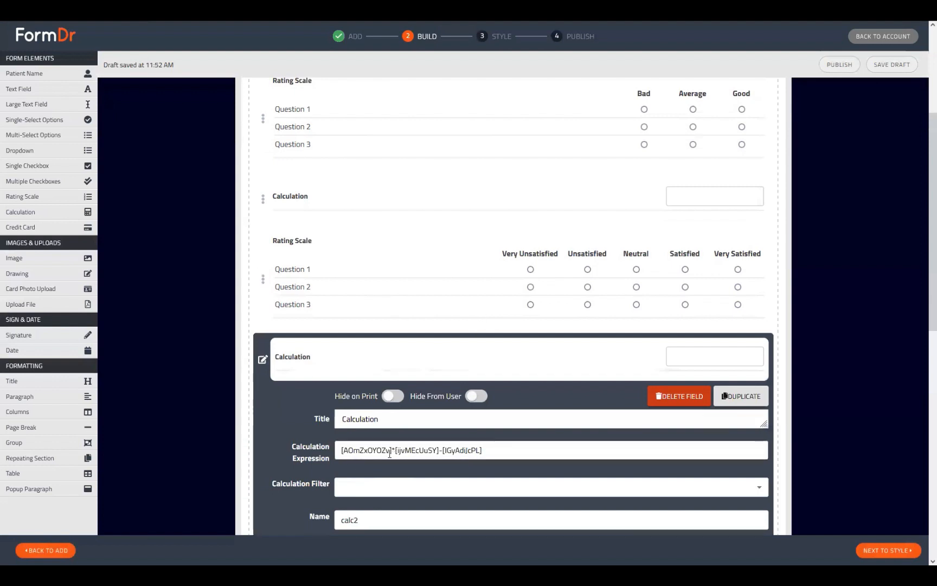
{"action": "left_click", "coordinate": [263, 360]}
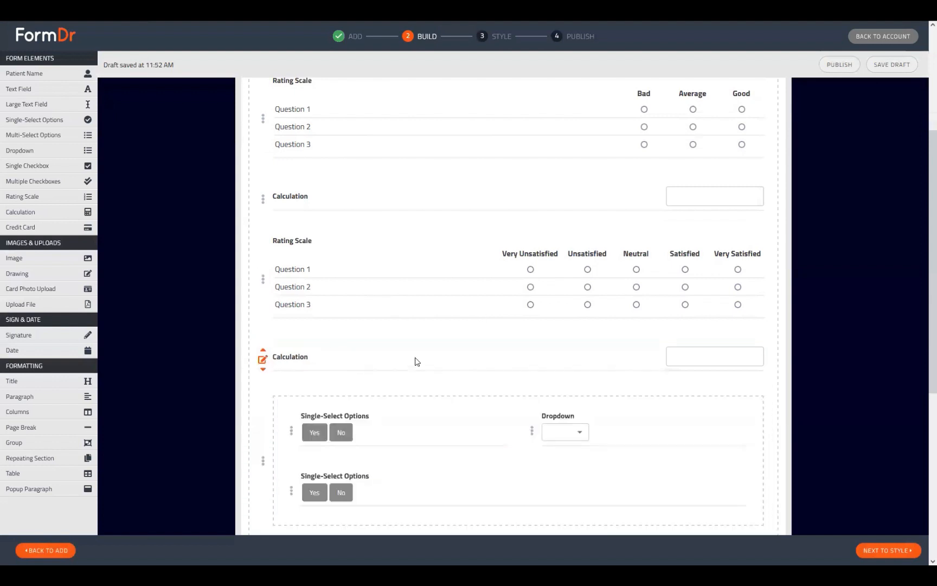
{"action": "left_click", "coordinate": [263, 361]}
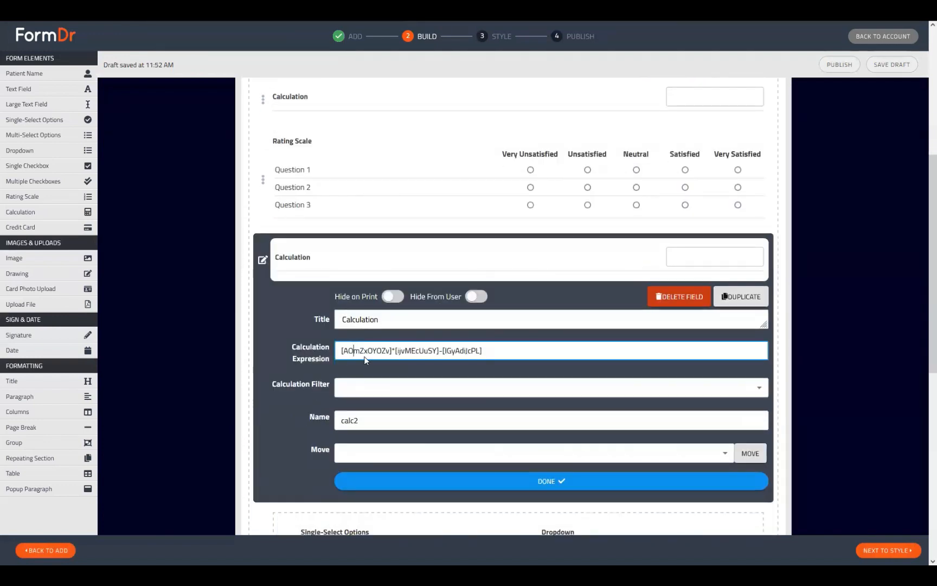
{"action": "double_click", "coordinate": [366, 350]}
{"action": "double_click", "coordinate": [419, 351]}
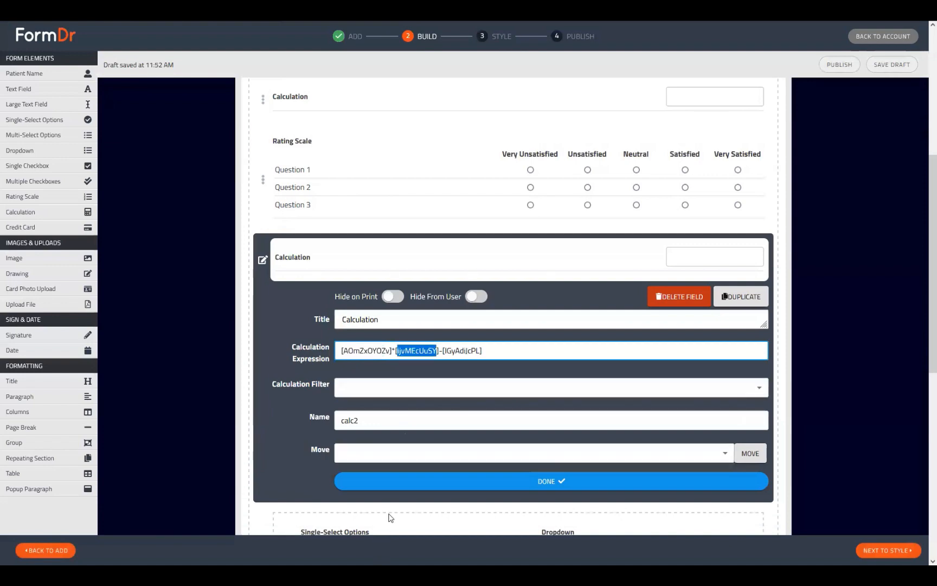
{"action": "double_click", "coordinate": [465, 351]}
{"action": "left_click", "coordinate": [395, 351]}
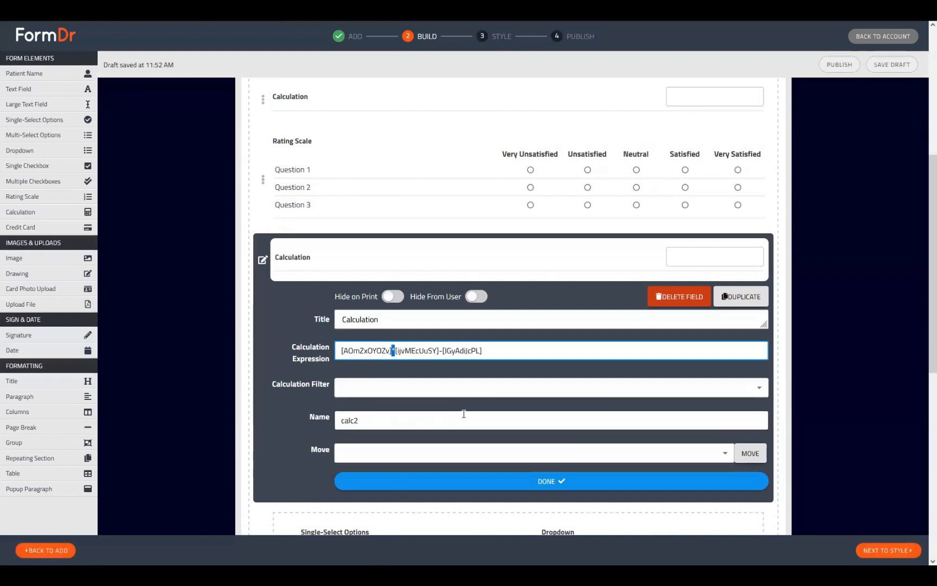
{"action": "type", "text": "+"}
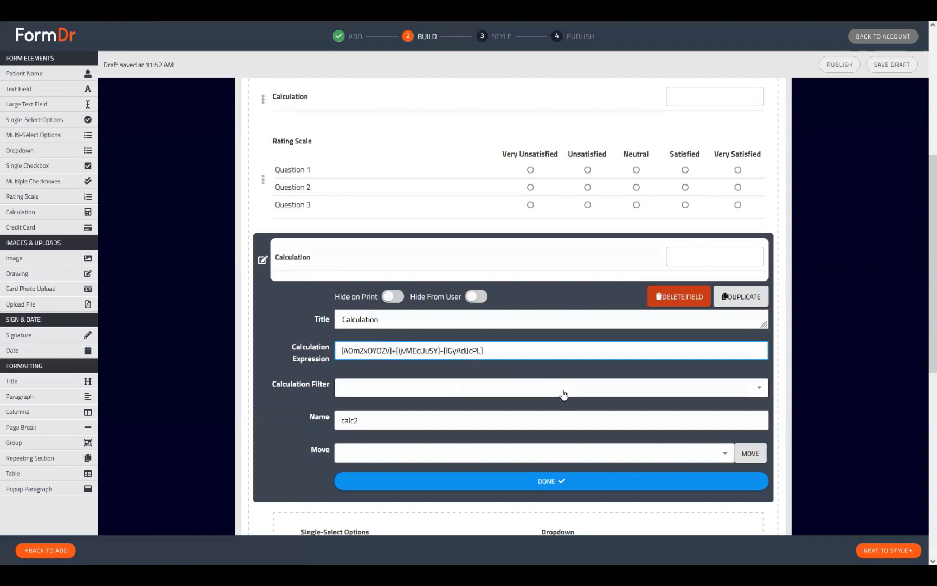
{"action": "left_click", "coordinate": [566, 481]}
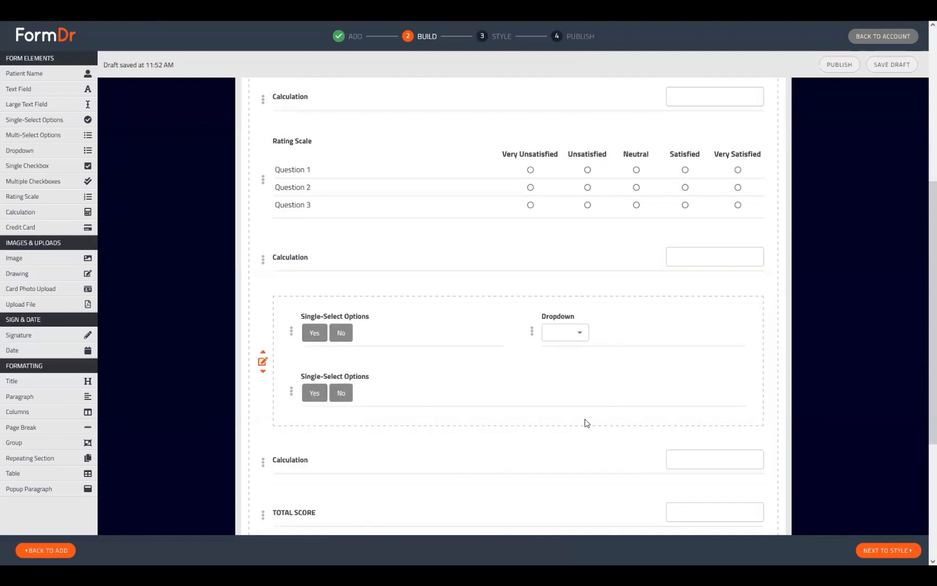
Test the first Rating Scale in the Style preview by rating all three questions Average and switching them to Good.
{"action": "left_click", "coordinate": [886, 552]}
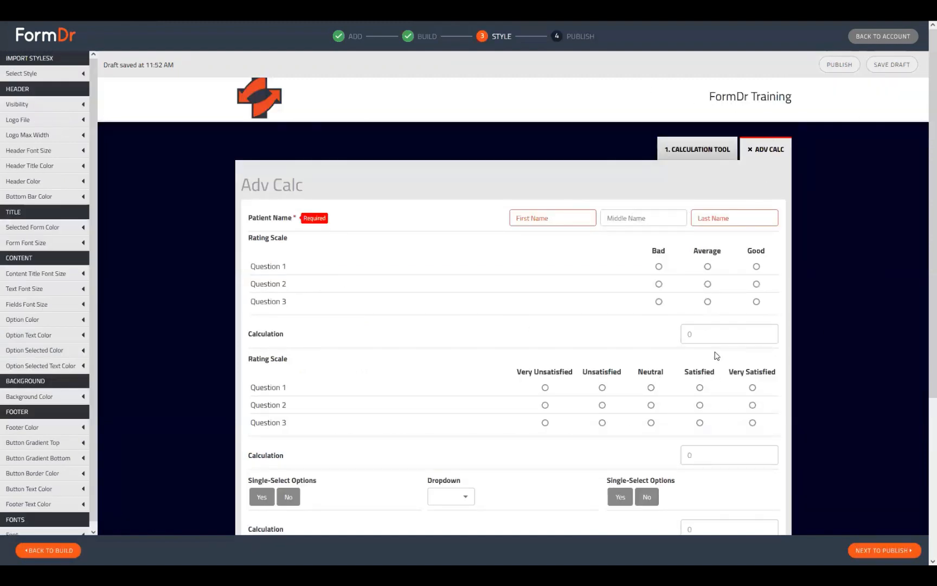
{"action": "left_click", "coordinate": [708, 267]}
{"action": "left_click", "coordinate": [708, 284]}
{"action": "left_click", "coordinate": [708, 302]}
{"action": "left_click", "coordinate": [757, 302]}
{"action": "left_click", "coordinate": [756, 284]}
{"action": "left_click", "coordinate": [756, 266]}
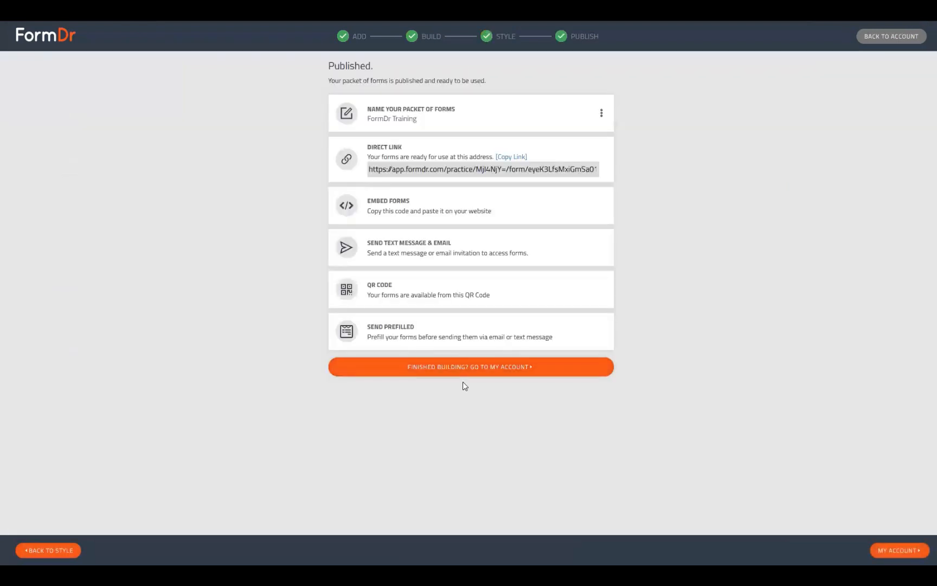
Return to the account's packet list, open the published FormDr Training packet and show the lower part of its Adv Calc form.
{"action": "left_click", "coordinate": [462, 371]}
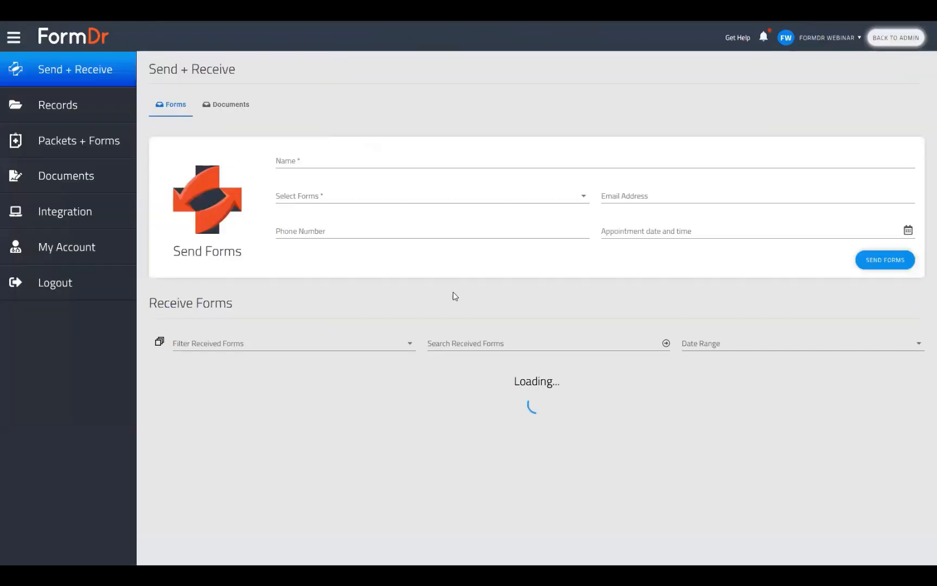
{"action": "left_click", "coordinate": [97, 153]}
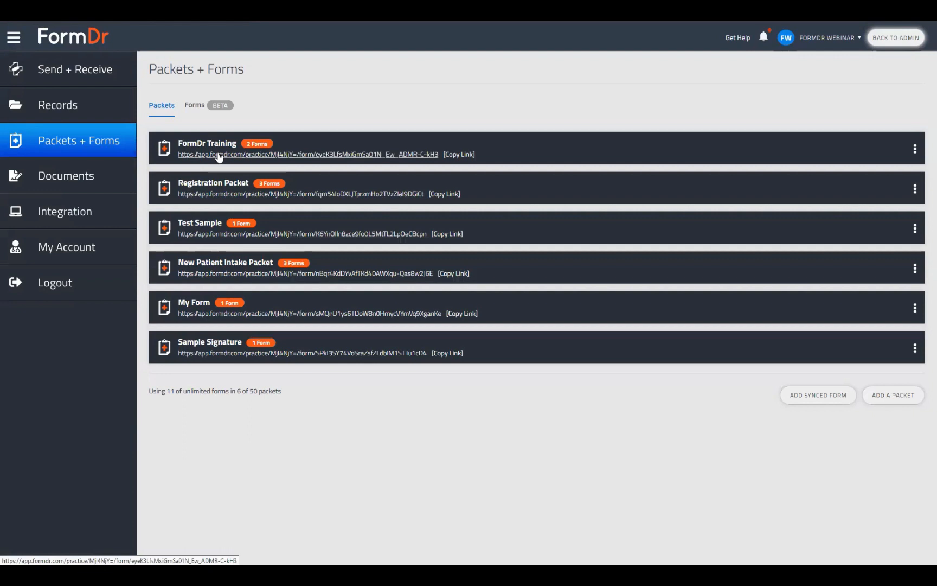
{"action": "left_click", "coordinate": [275, 156]}
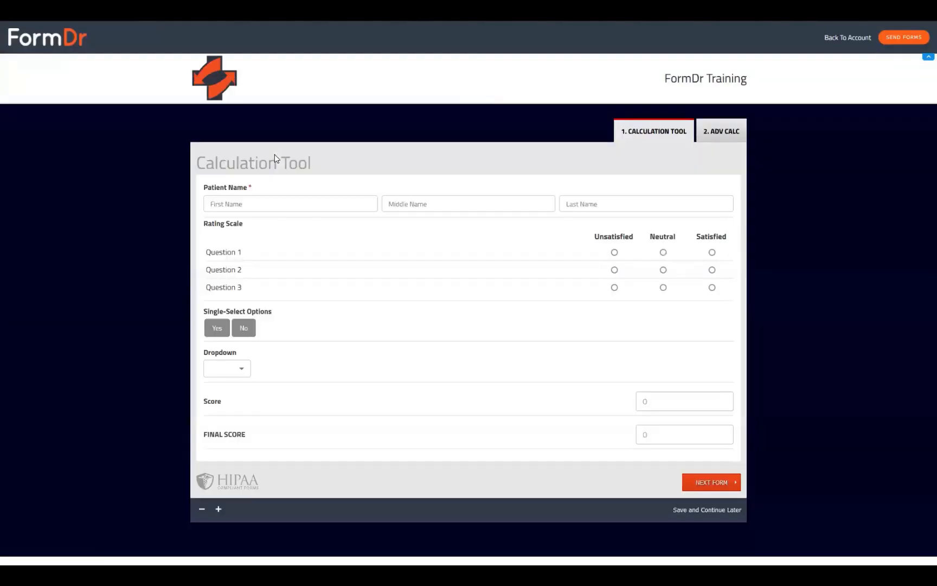
{"action": "left_click", "coordinate": [710, 134]}
{"action": "scroll", "coordinate": [412, 348], "scroll_direction": "down", "scroll_amount": 5}
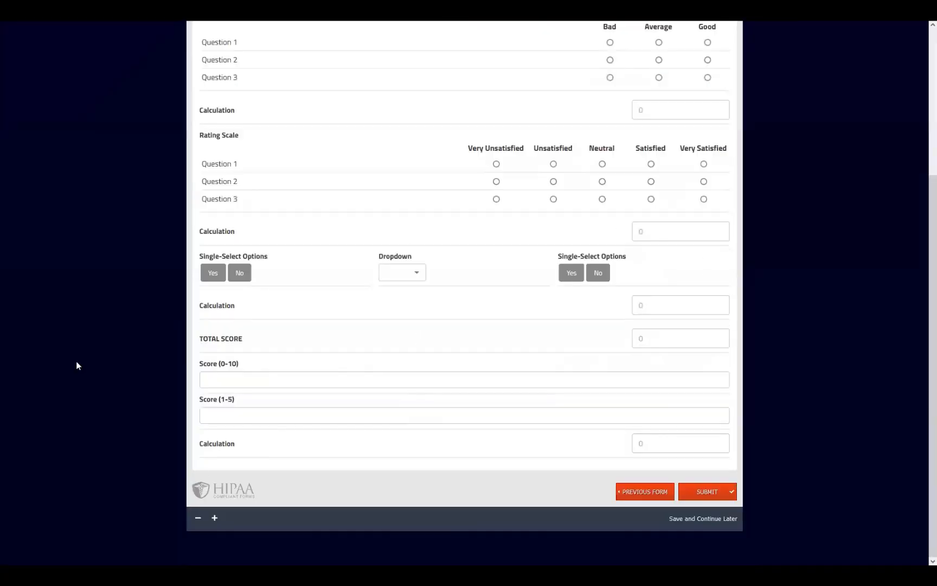
Rate all three questions of the first Rating Scale Good and the second scale's questions Very Satisfied, Neutral and Satisfied.
{"action": "left_click", "coordinate": [708, 42]}
{"action": "left_click", "coordinate": [708, 60]}
{"action": "left_click", "coordinate": [708, 77]}
{"action": "left_click", "coordinate": [704, 164]}
{"action": "left_click", "coordinate": [602, 181]}
{"action": "left_click", "coordinate": [650, 199]}
Answer No in the first Single-Select Options, choose Option 1 in the Dropdown and answer Yes in the second Single-Select Options.
{"action": "left_click", "coordinate": [239, 273]}
{"action": "left_click", "coordinate": [404, 272]}
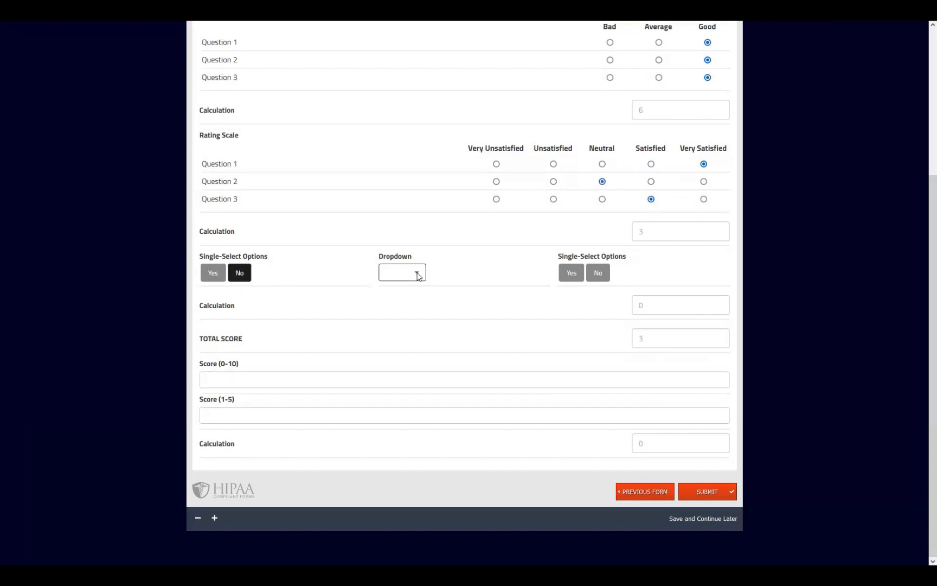
{"action": "left_click", "coordinate": [404, 274]}
{"action": "left_click", "coordinate": [577, 274]}
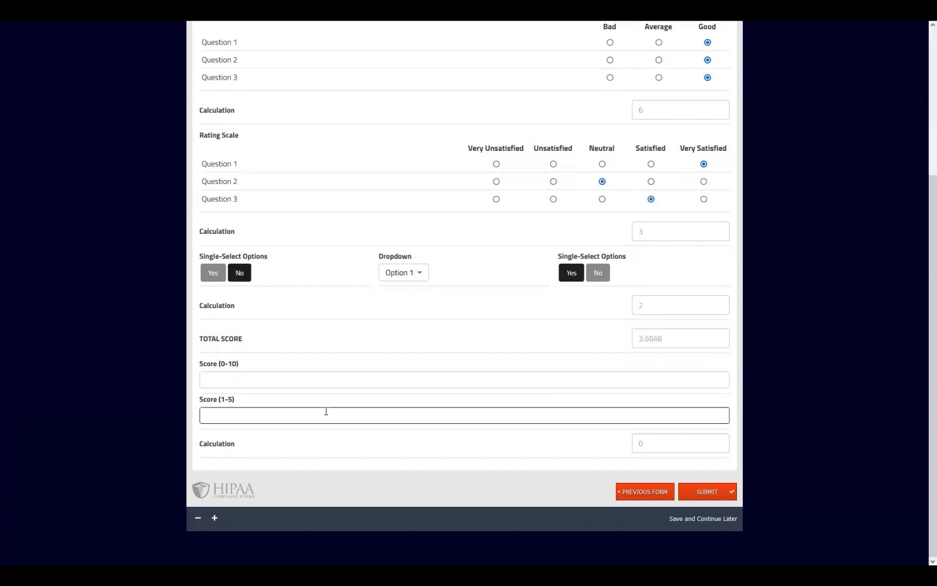
Enter 7 as the Score (0-10) and go on to the Score (1-5) field.
{"action": "left_click", "coordinate": [343, 378]}
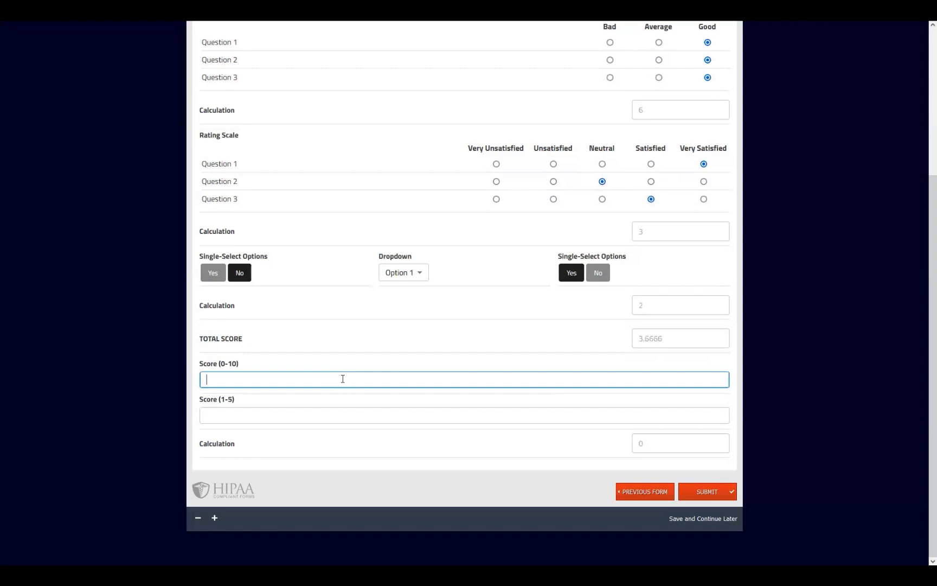
{"action": "type", "text": "7"}
{"action": "left_click", "coordinate": [332, 413]}
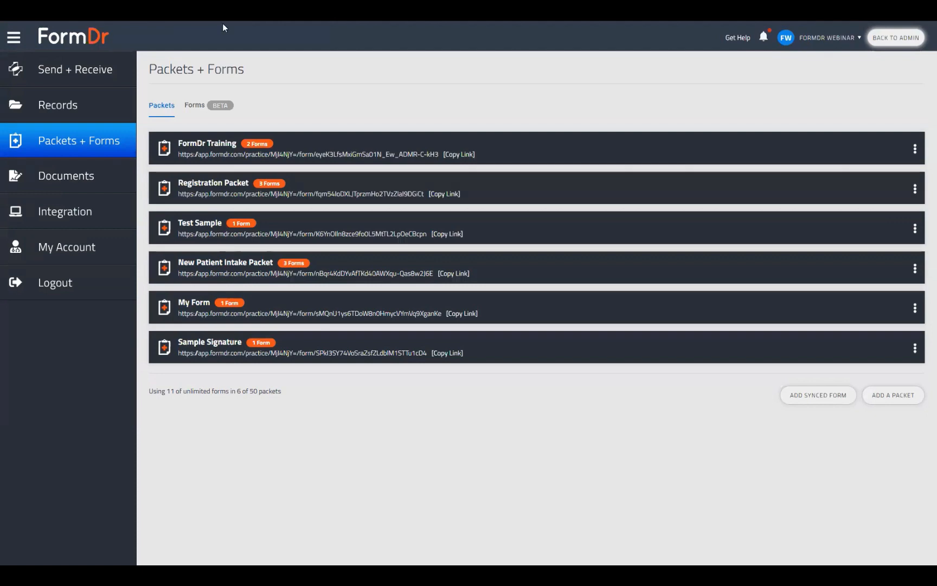
Go through the account's support settings to the FormDr Product Guide and open the May 2023 Webinar Schedule in FormDr Updates.
{"action": "left_click", "coordinate": [63, 247]}
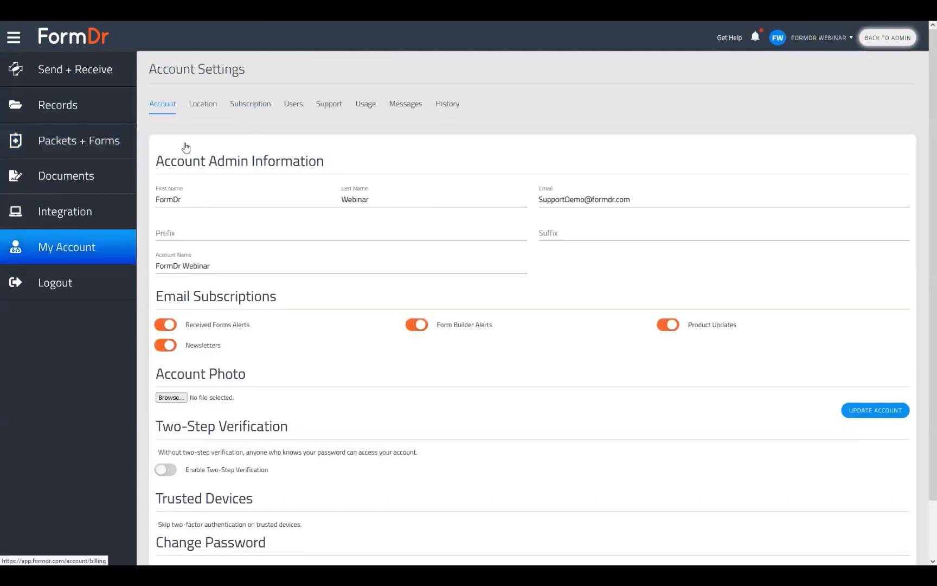
{"action": "left_click", "coordinate": [335, 106]}
{"action": "left_click", "coordinate": [863, 179]}
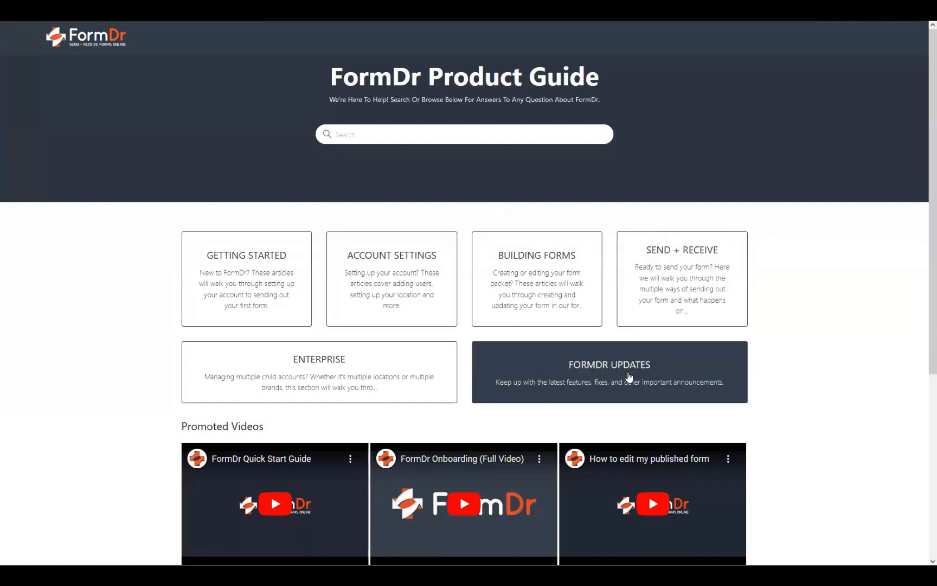
{"action": "left_click", "coordinate": [626, 379]}
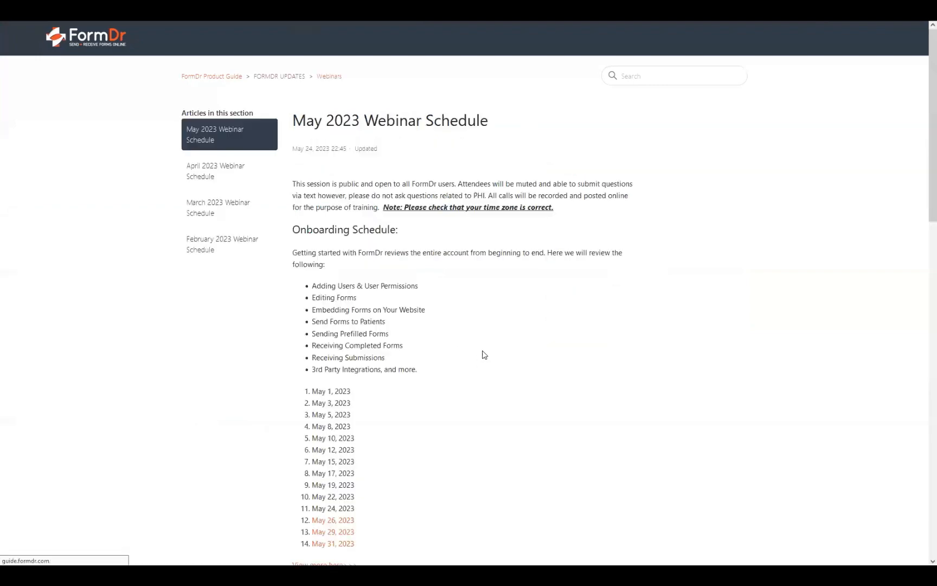
Look through the onboarding, beginner and advanced form building sessions in the May 2023 Webinar Schedule.
{"action": "scroll", "coordinate": [465, 278], "scroll_direction": "down", "scroll_amount": 10}
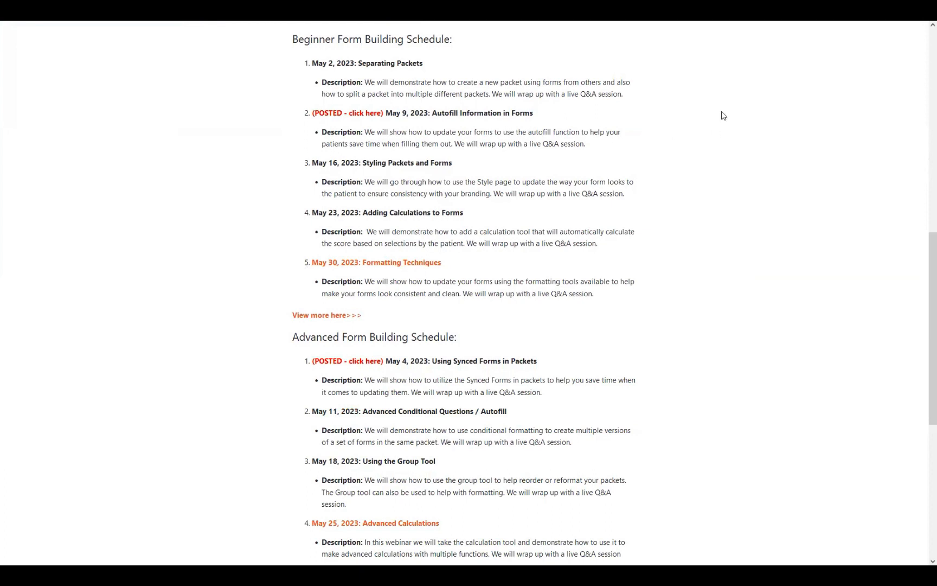
{"action": "scroll", "coordinate": [340, 312], "scroll_direction": "down", "scroll_amount": 1}
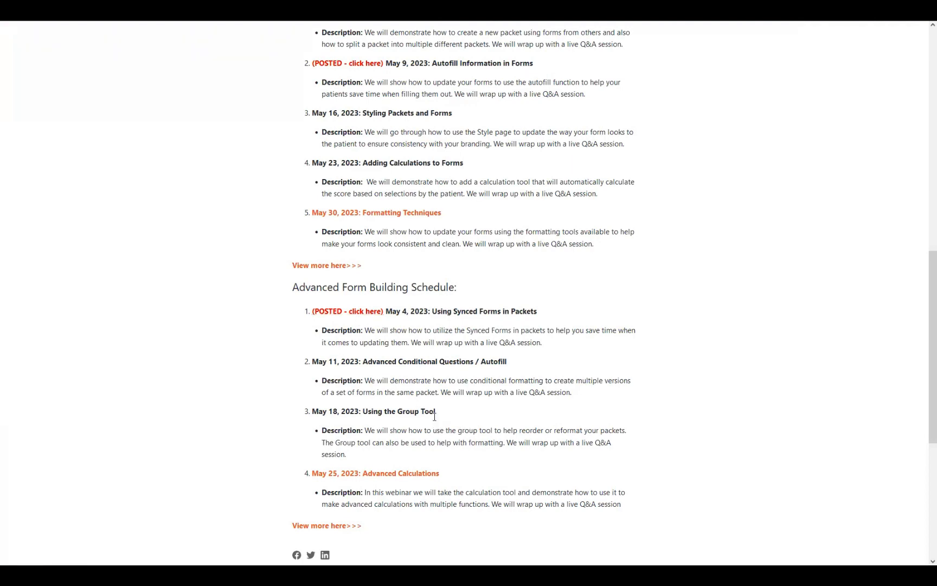
{"action": "scroll", "coordinate": [557, 376], "scroll_direction": "up", "scroll_amount": 9}
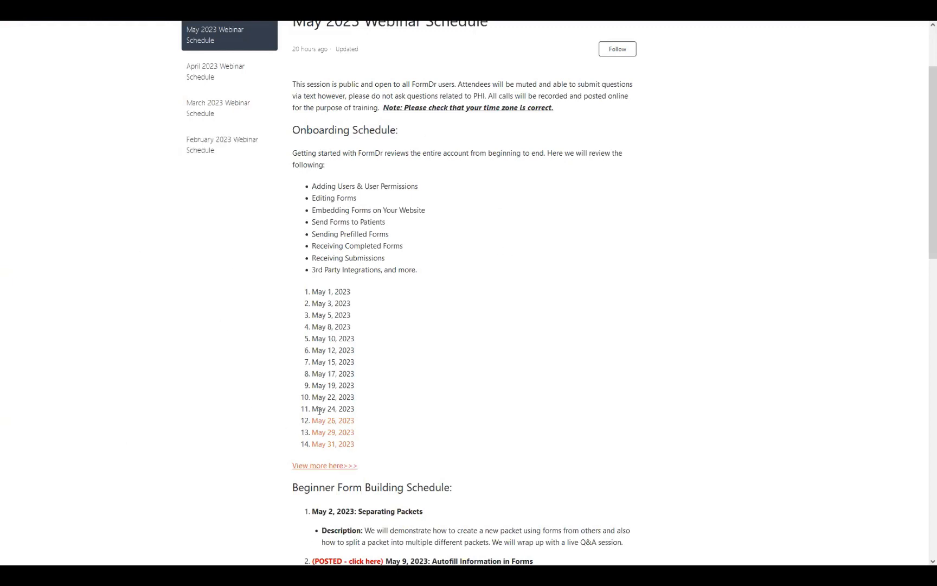
{"action": "scroll", "coordinate": [226, 418], "scroll_direction": "up", "scroll_amount": 2}
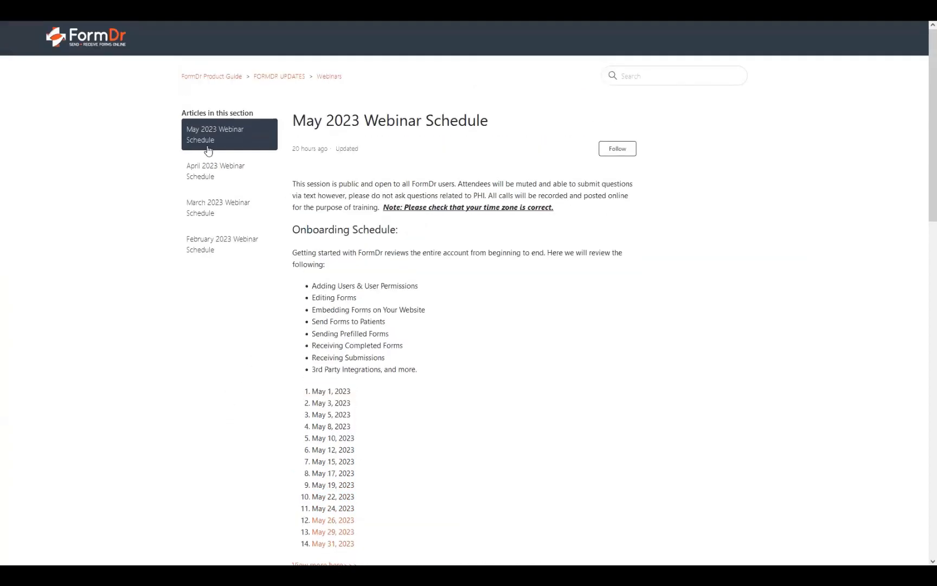